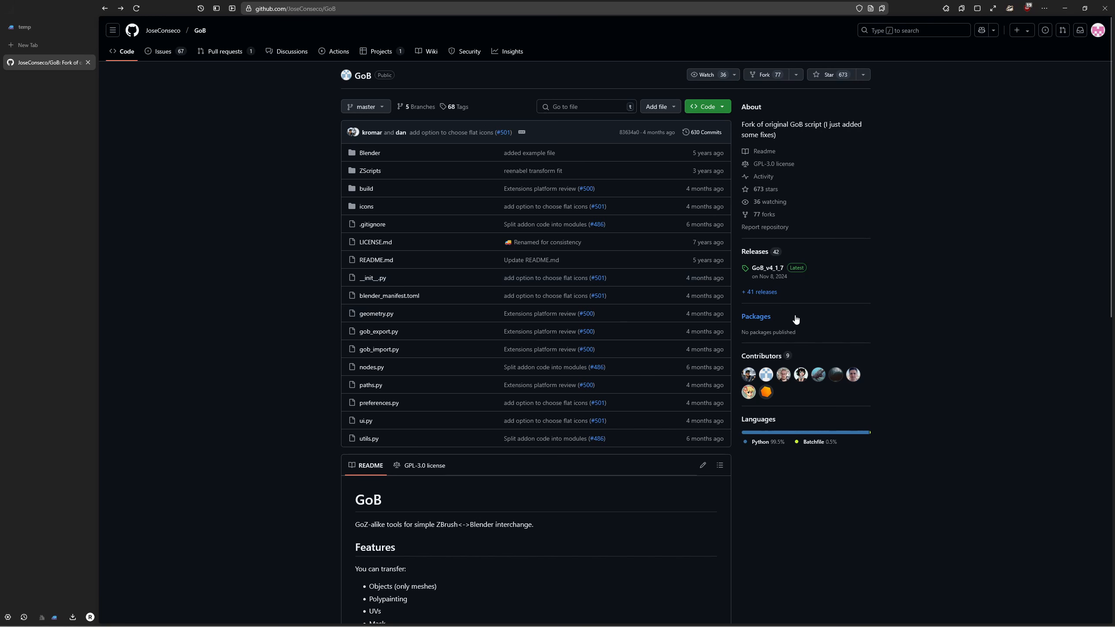
Step: Read through the GoB repository's README, including its features, installation, update and usage sections
scroll(796, 319, "down", 1)
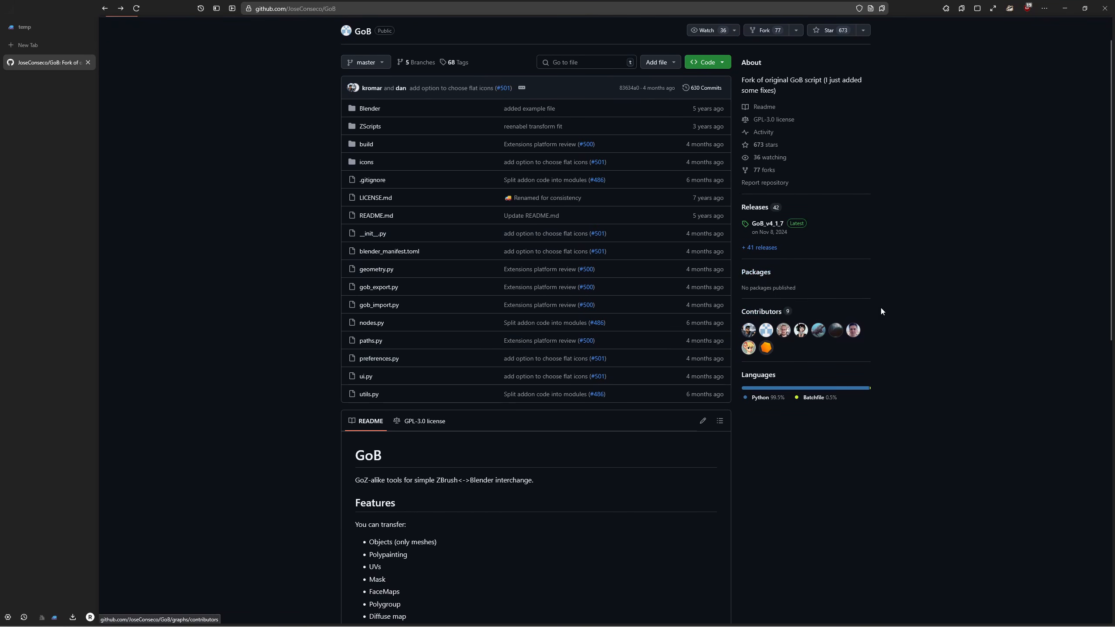
scroll(898, 303, "up", 1)
scroll(817, 252, "down", 6)
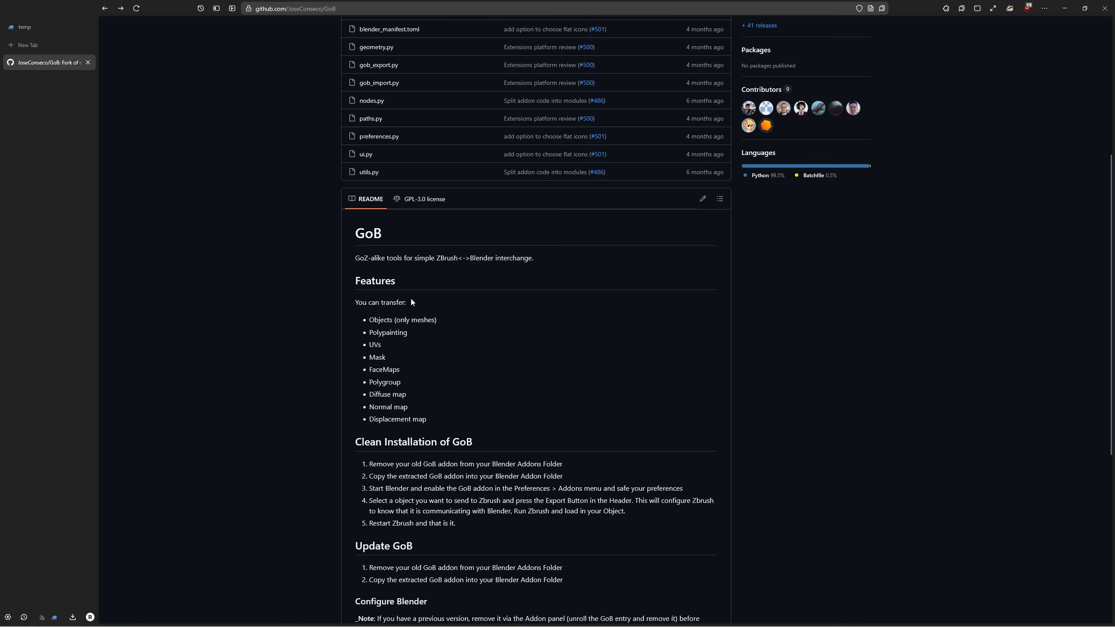
scroll(414, 332, "down", 2)
scroll(414, 335, "down", 3)
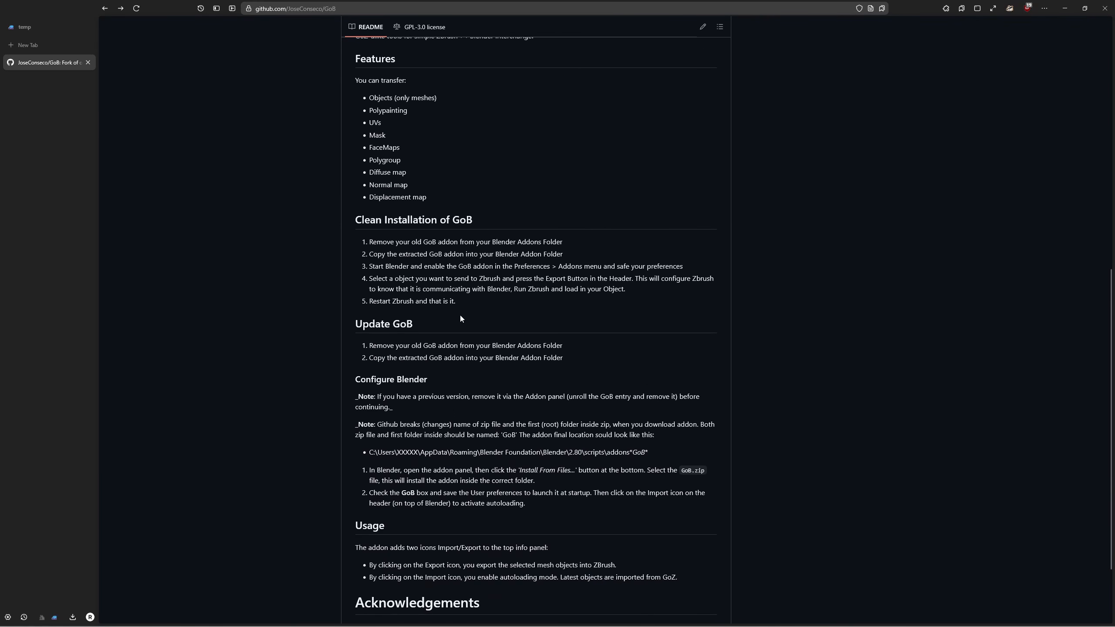
scroll(473, 434, "down", 2)
scroll(457, 439, "up", 5)
scroll(457, 439, "up", 9)
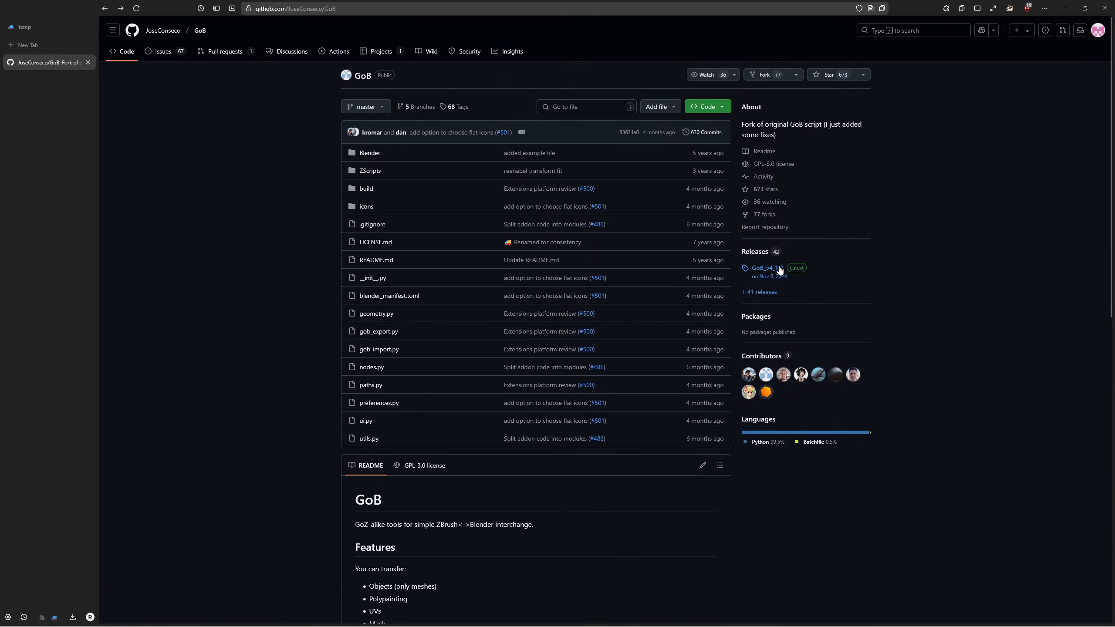
Step: Open the GoB_v4_1_7 release page and review its changes and downloadable source code assets
left_click(772, 269)
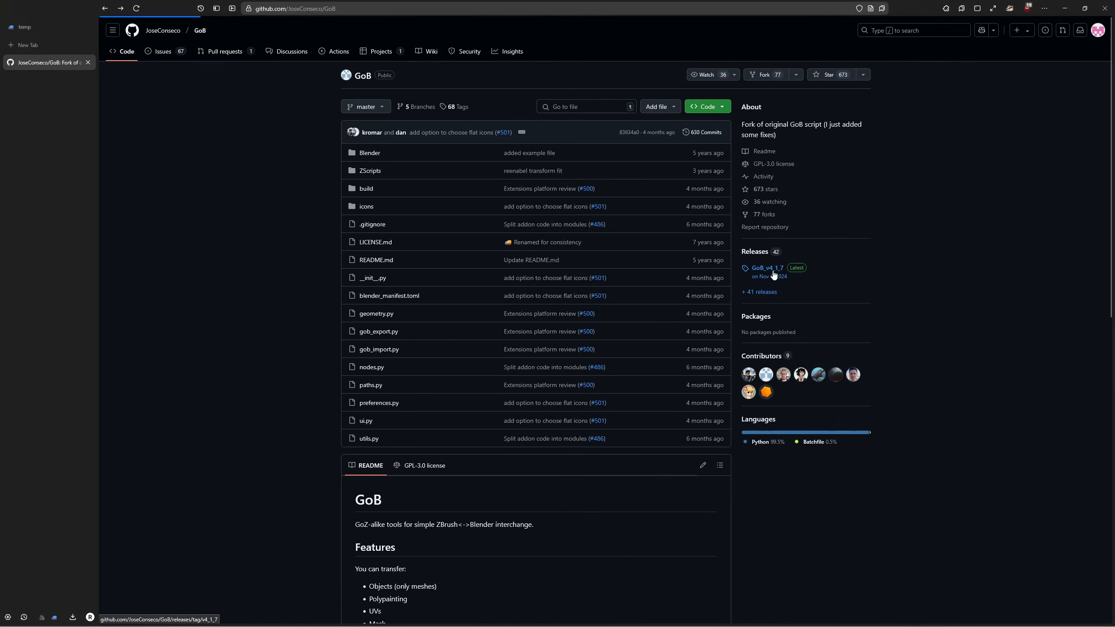
scroll(718, 277, "down", 3)
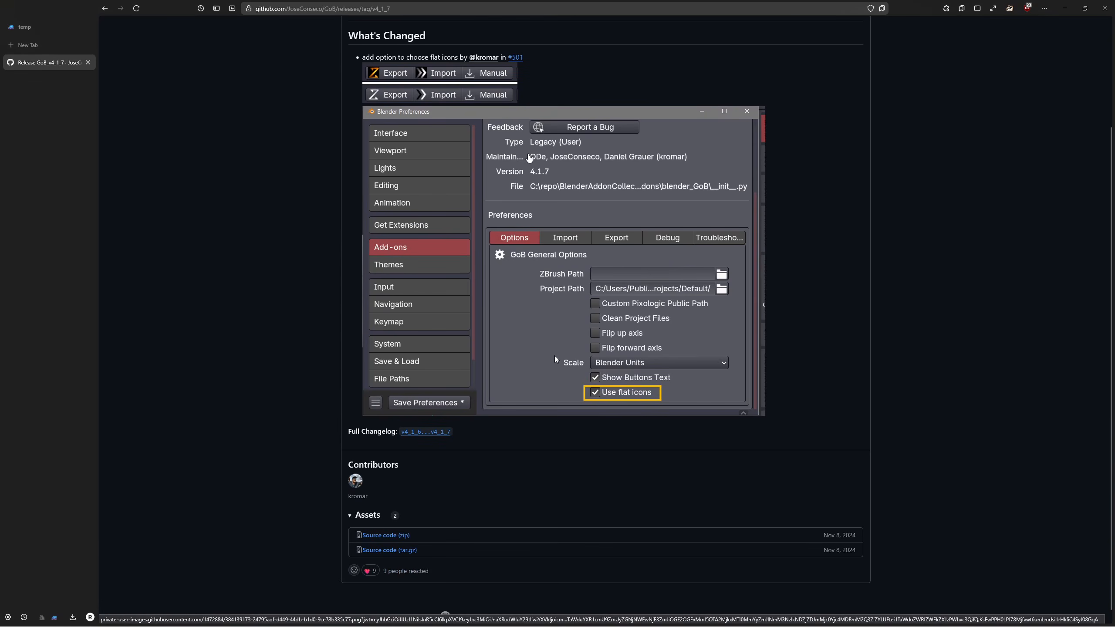
scroll(483, 83, "up", 1)
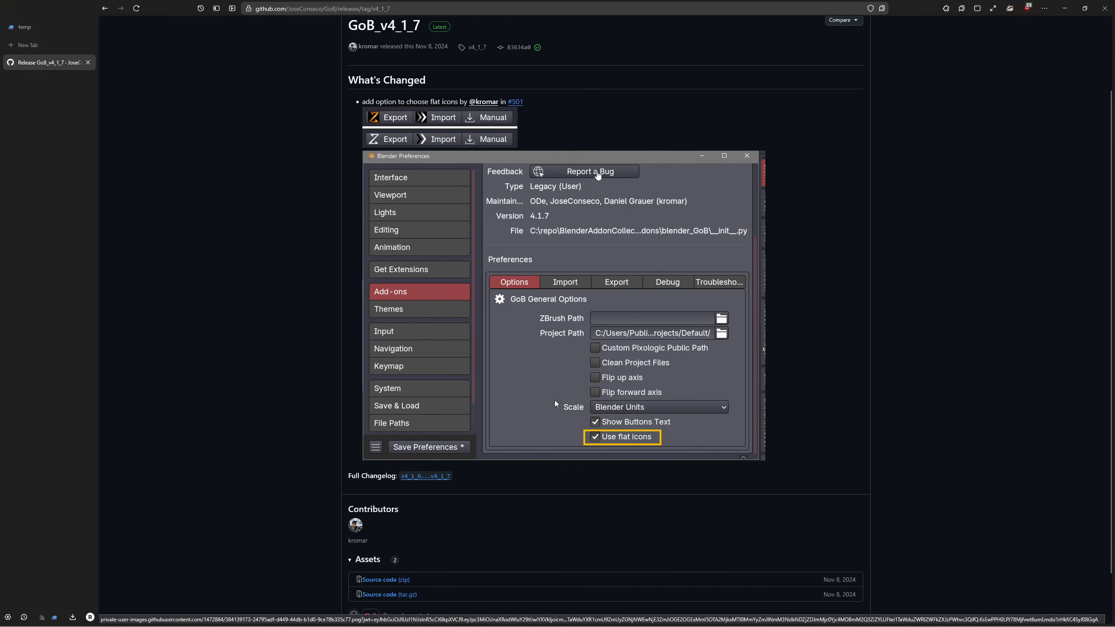
scroll(599, 177, "down", 1)
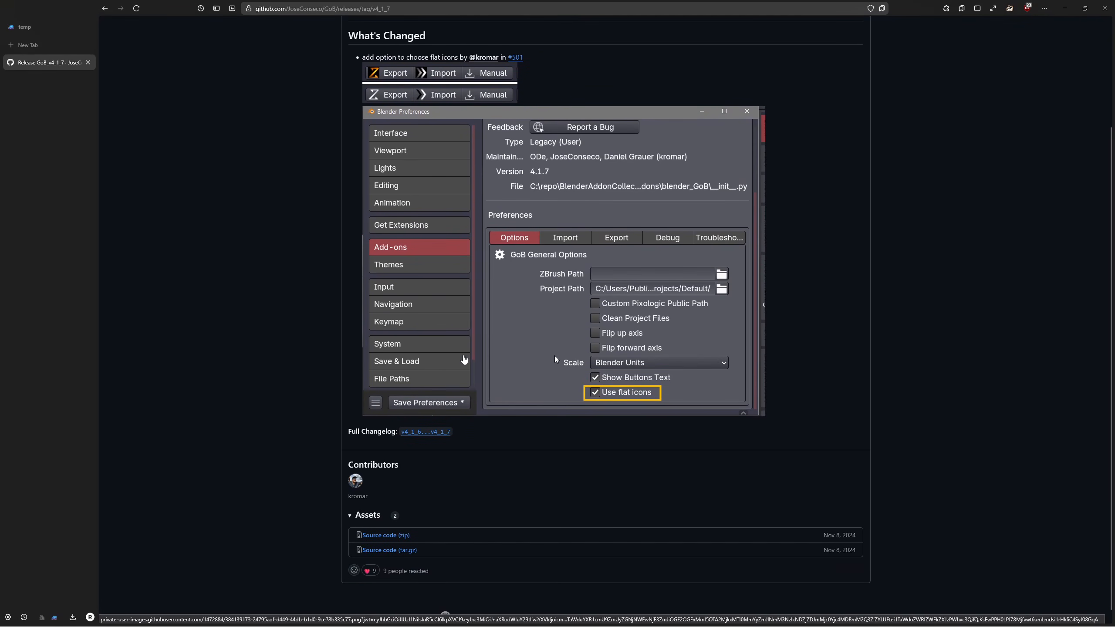
scroll(476, 361, "down", 1)
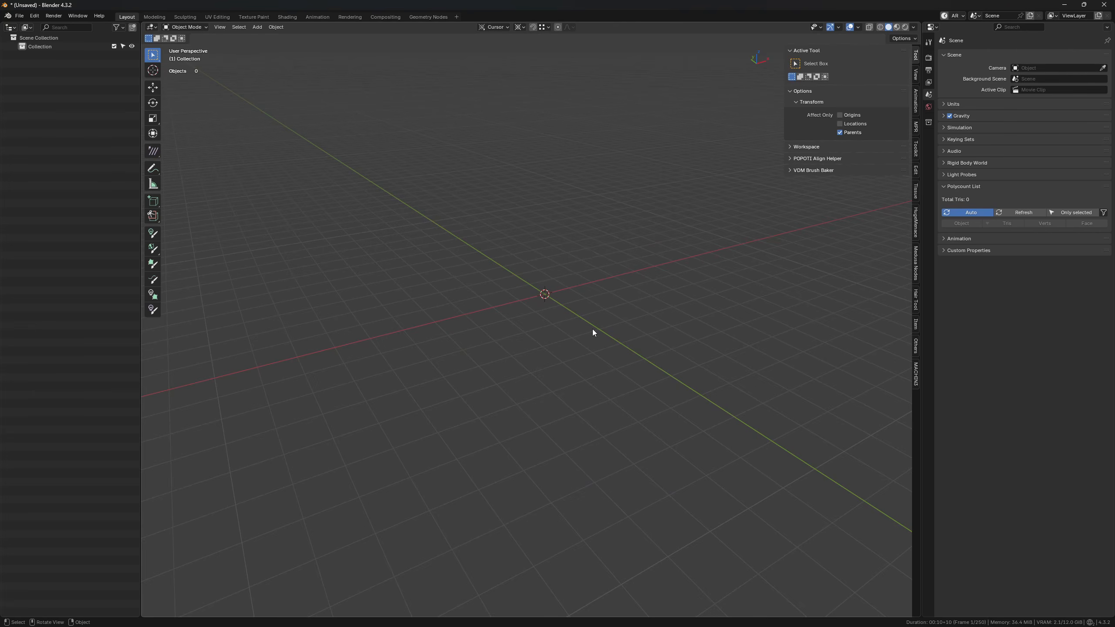
Step: In Blender's add-on preferences, install GoB-4_1_7.zip from disk out of the Downloads folder
left_click(34, 16)
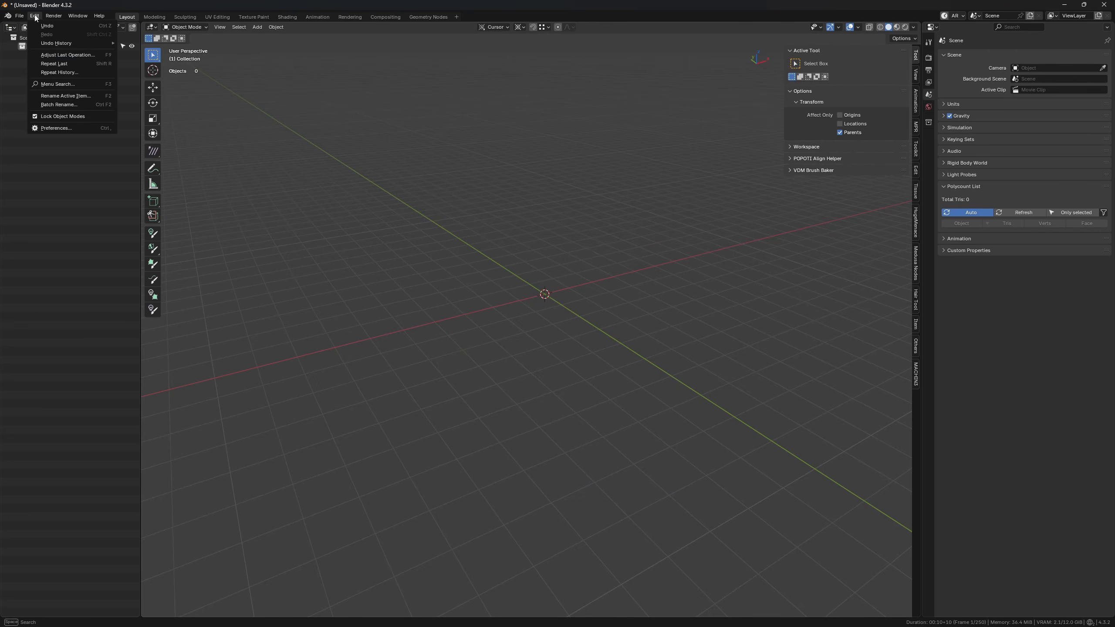
left_click(67, 134)
left_click_drag(171, 16, 550, 237)
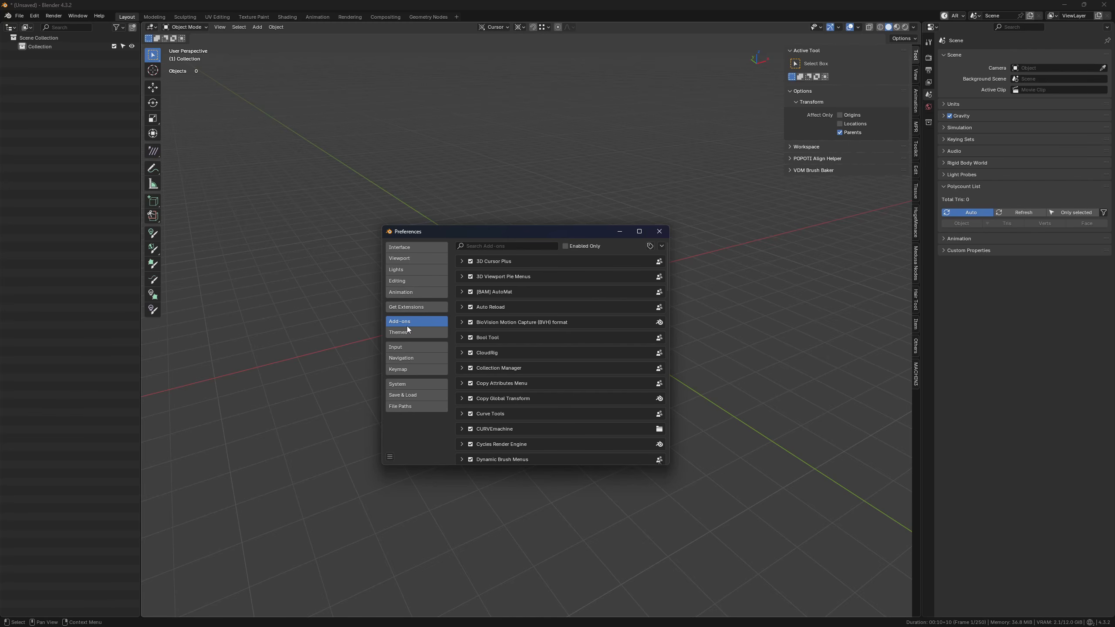
left_click(662, 247)
left_click(634, 267)
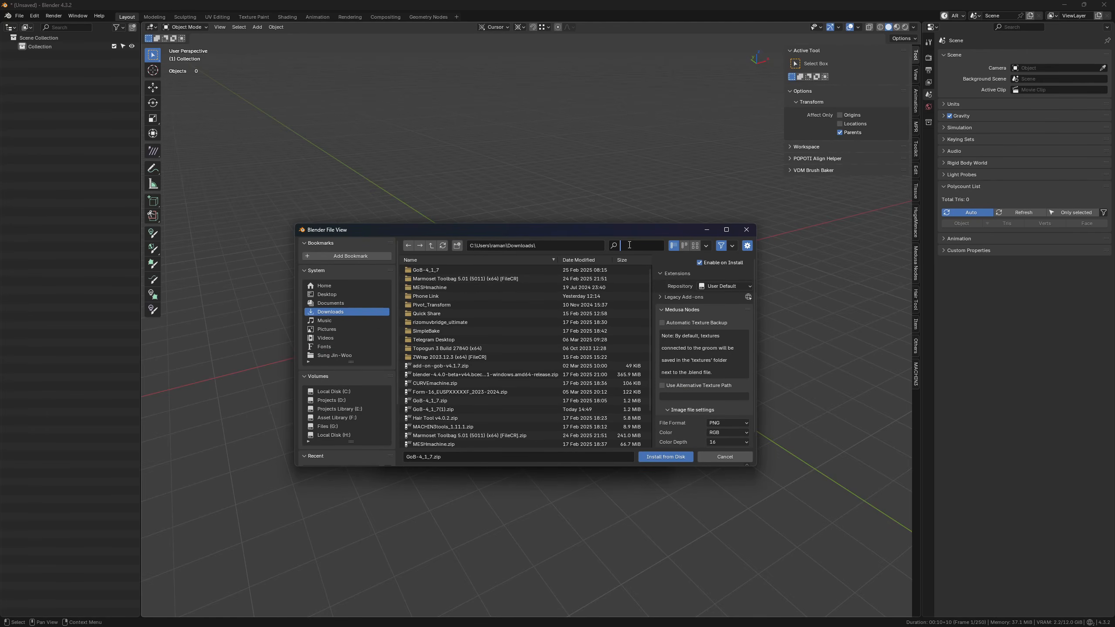
type("go")
key("Return")
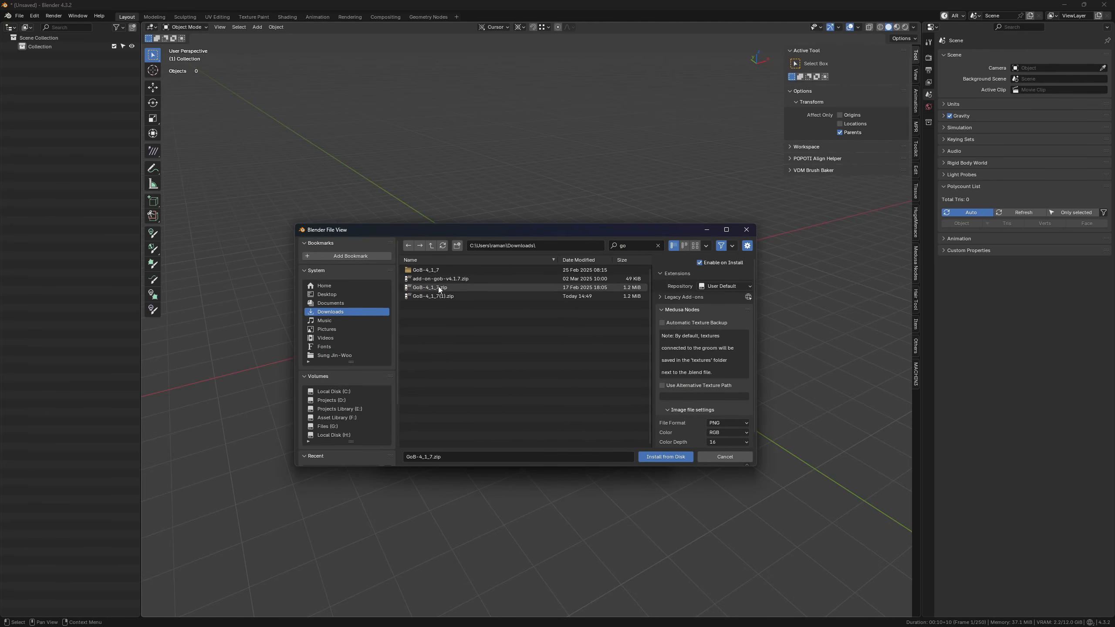
double_click(439, 288)
Step: Find the add-on with the search term gob, expand its settings and enlarge the Preferences window
left_click(538, 248)
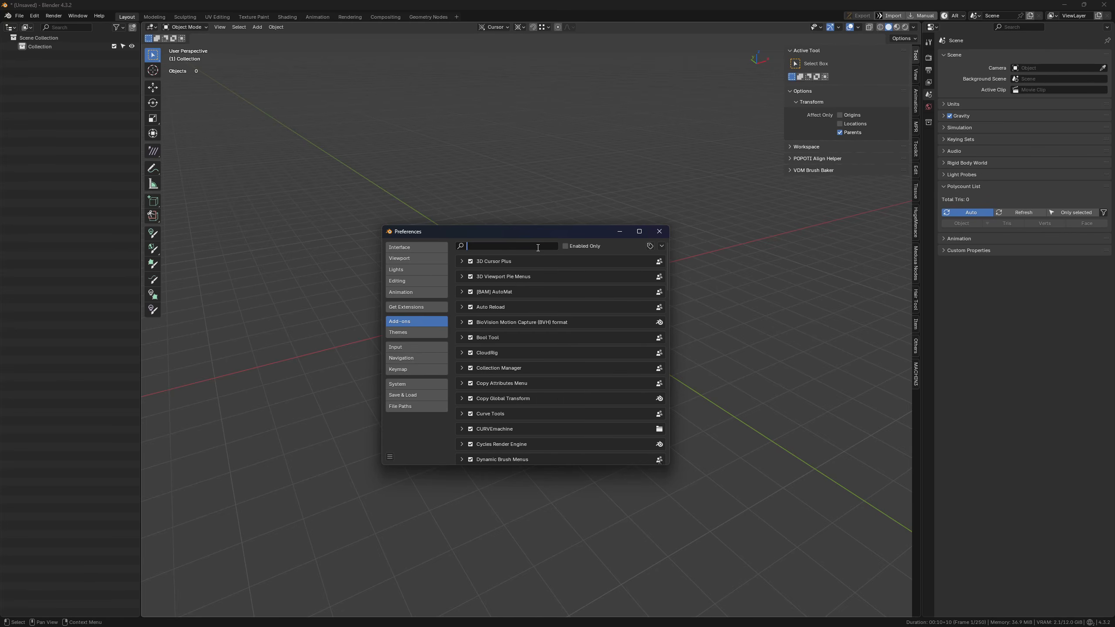
type("gob")
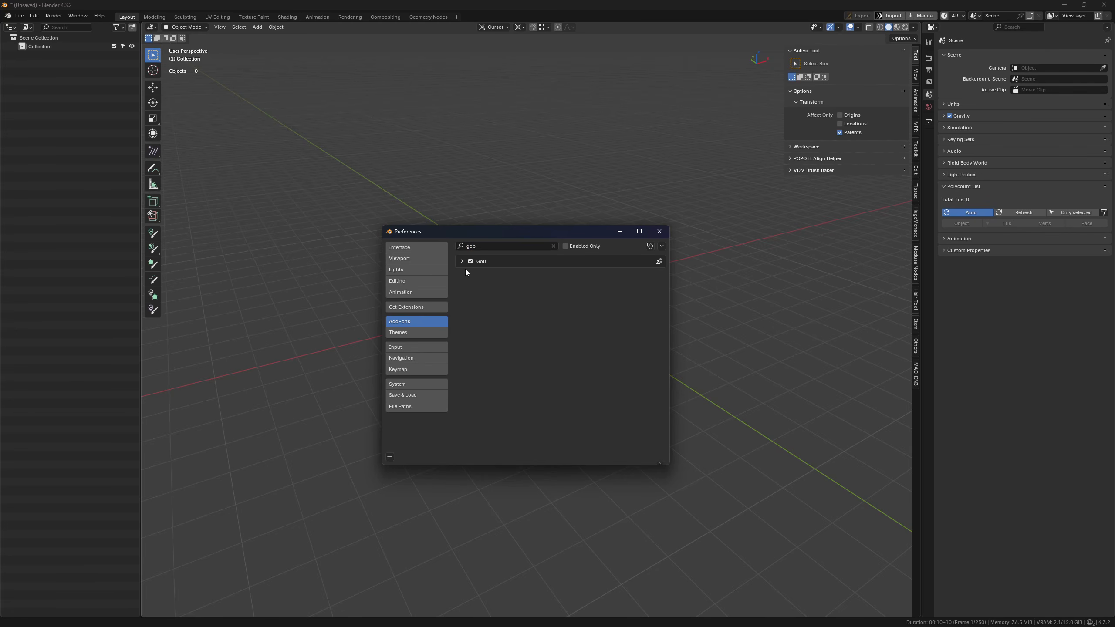
left_click(461, 261)
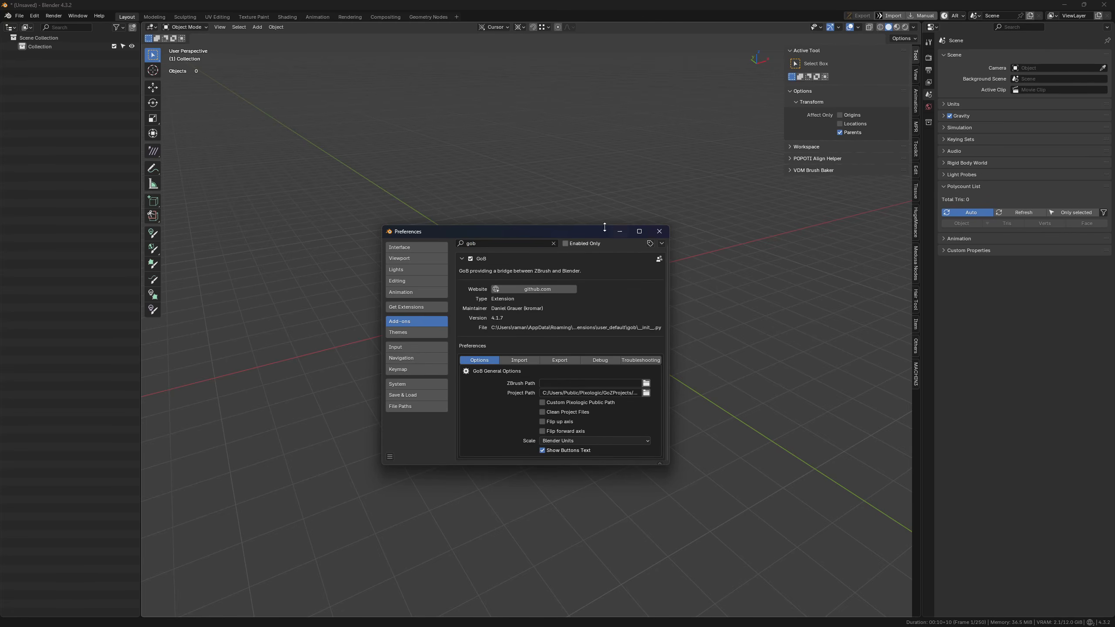
left_click_drag(605, 227, 610, 183)
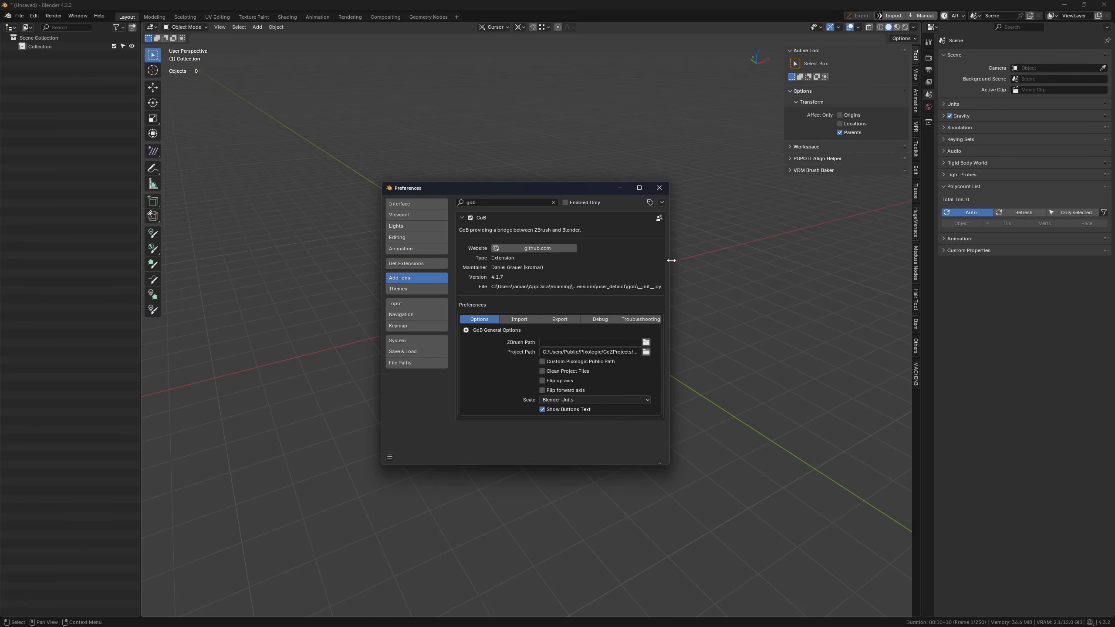
left_click_drag(672, 261, 720, 261)
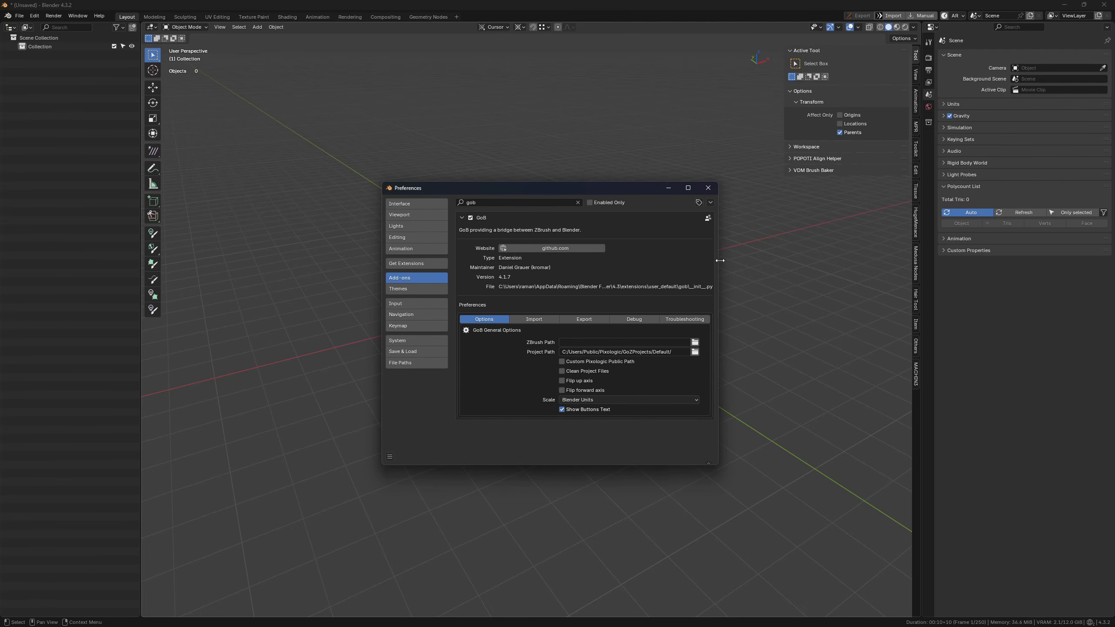
Step: Try to install GoZ from the GoB add-on's troubleshooting settings
left_click(685, 319)
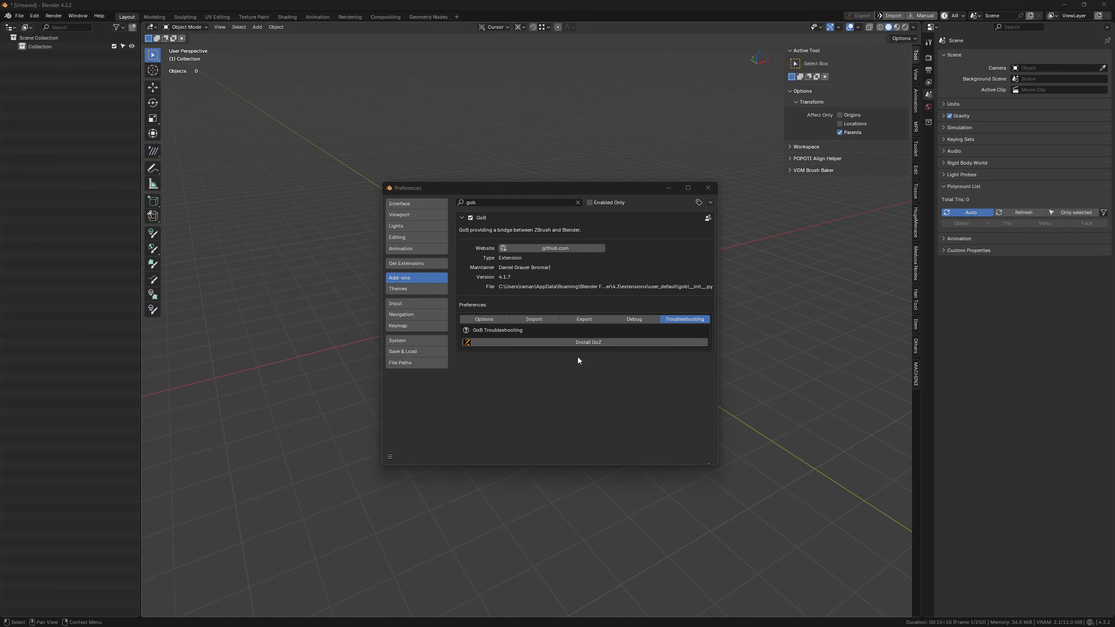
left_click(598, 343)
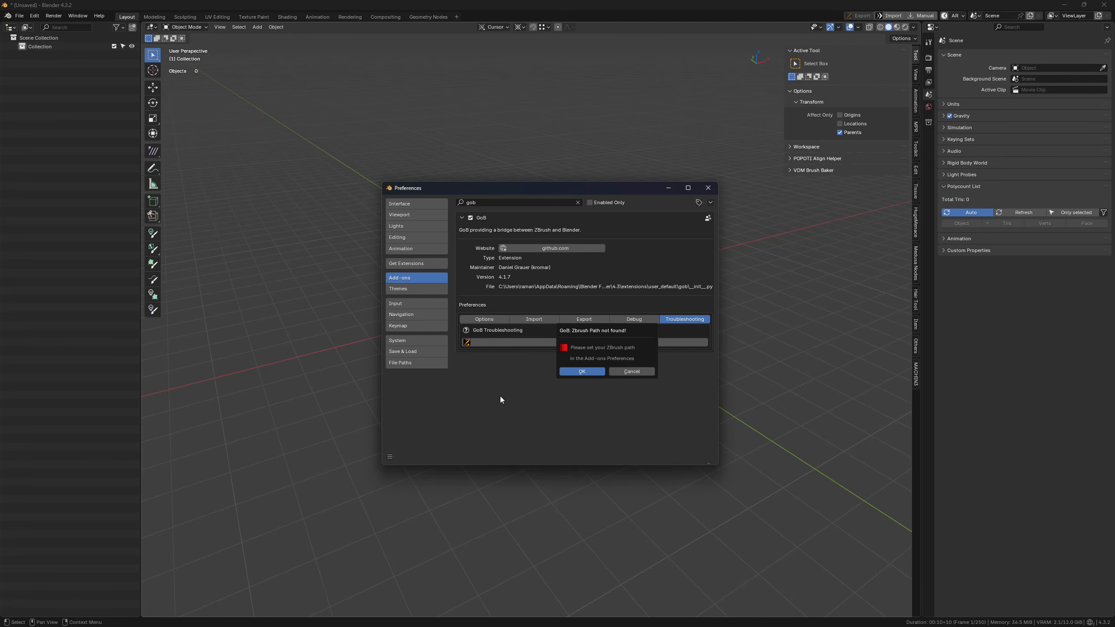
left_click(589, 370)
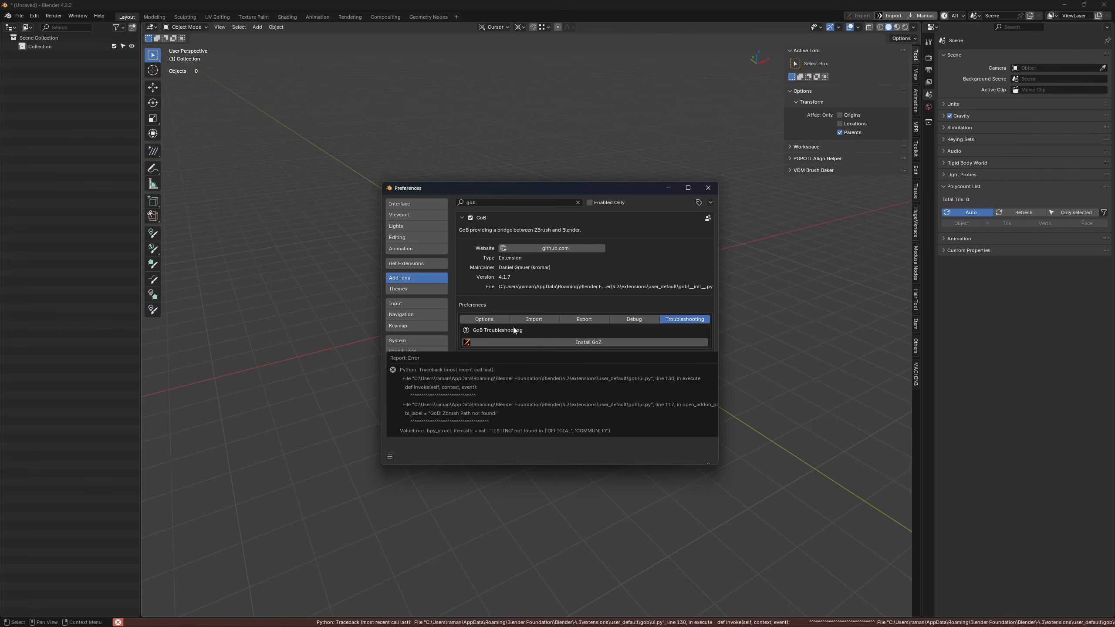
Step: Set the GoB add-on's ZBrush path to ZBrush.exe in C:\Program Files\Maxon ZBrush 2025
left_click(491, 322)
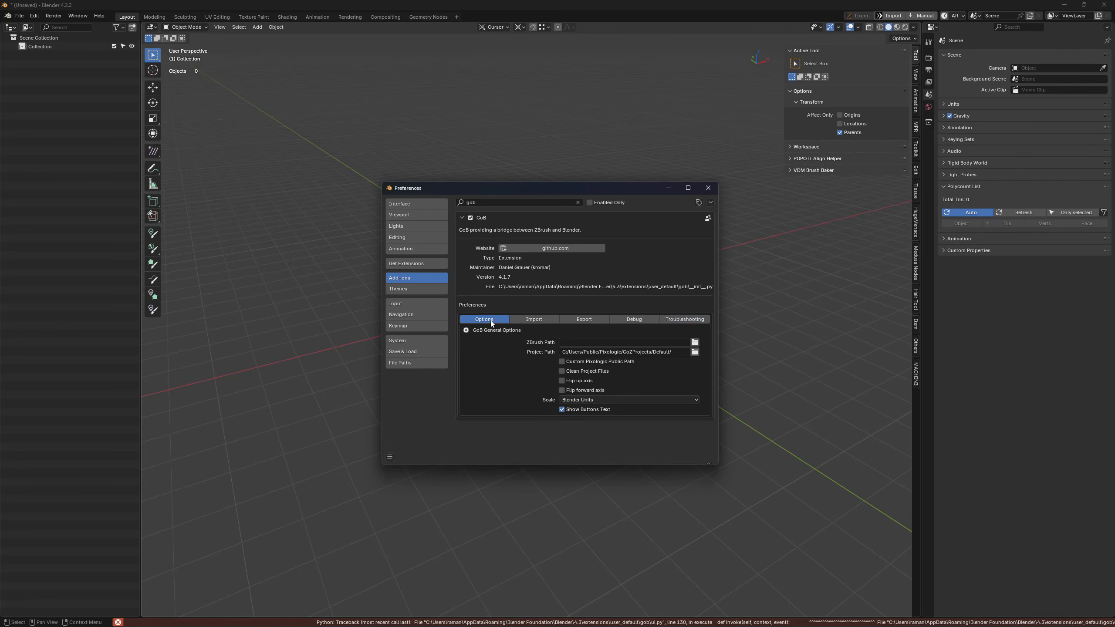
left_click(695, 343)
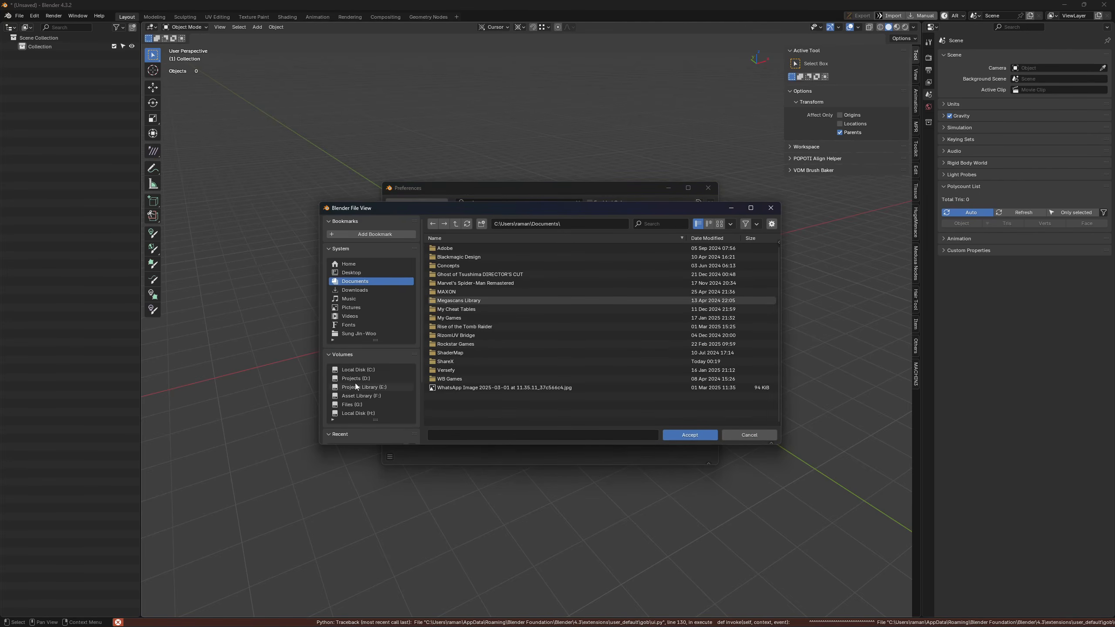
left_click(369, 369)
double_click(496, 294)
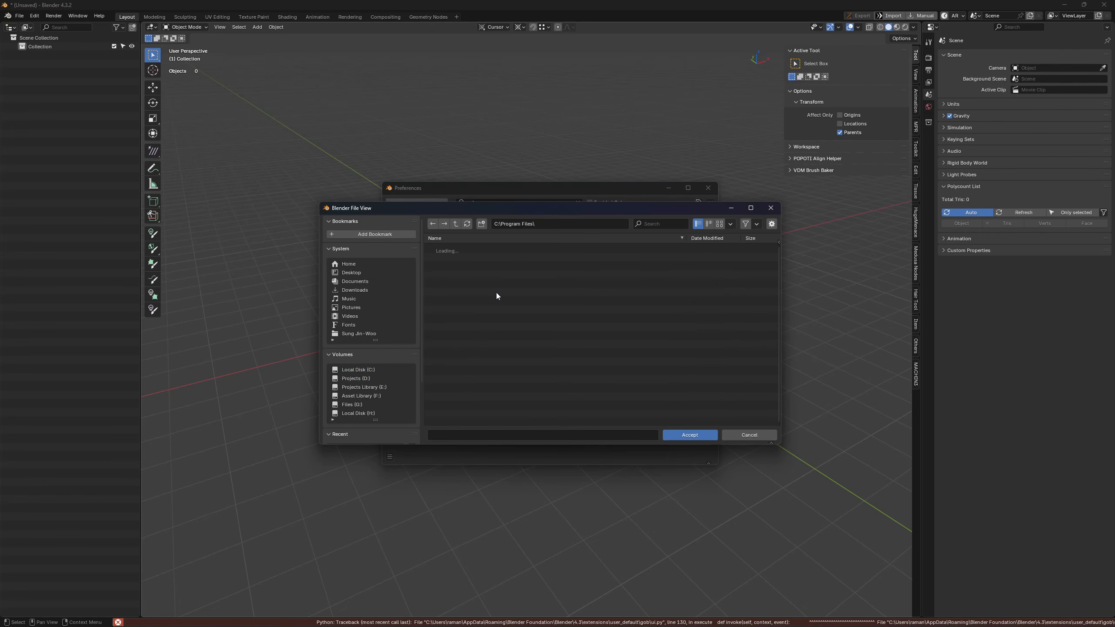
scroll(497, 354, "up", 2)
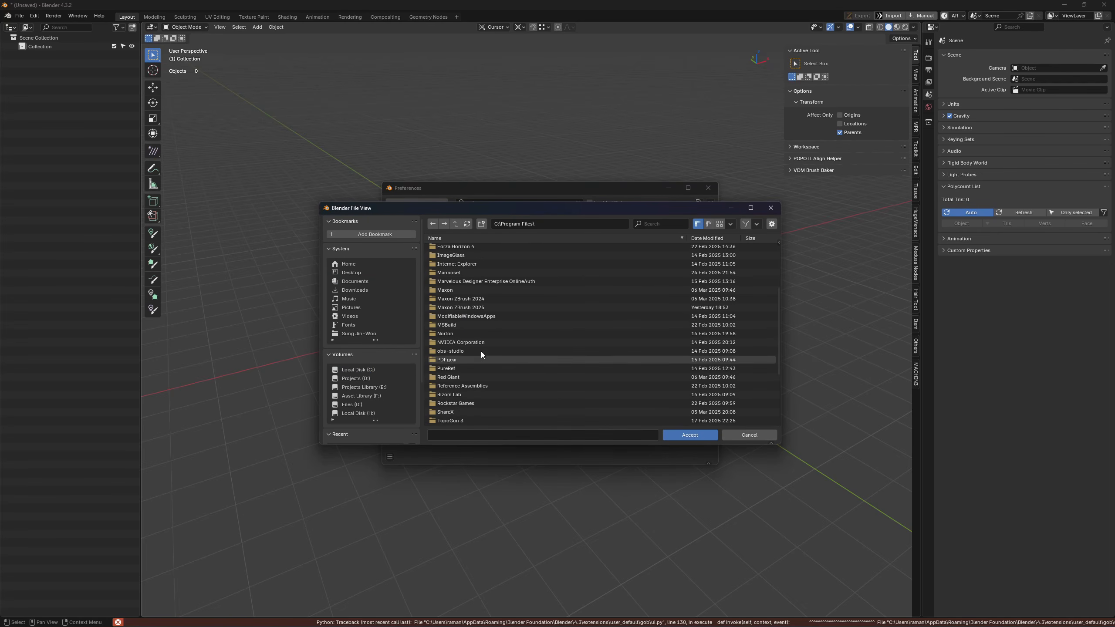
double_click(485, 307)
left_click(668, 223)
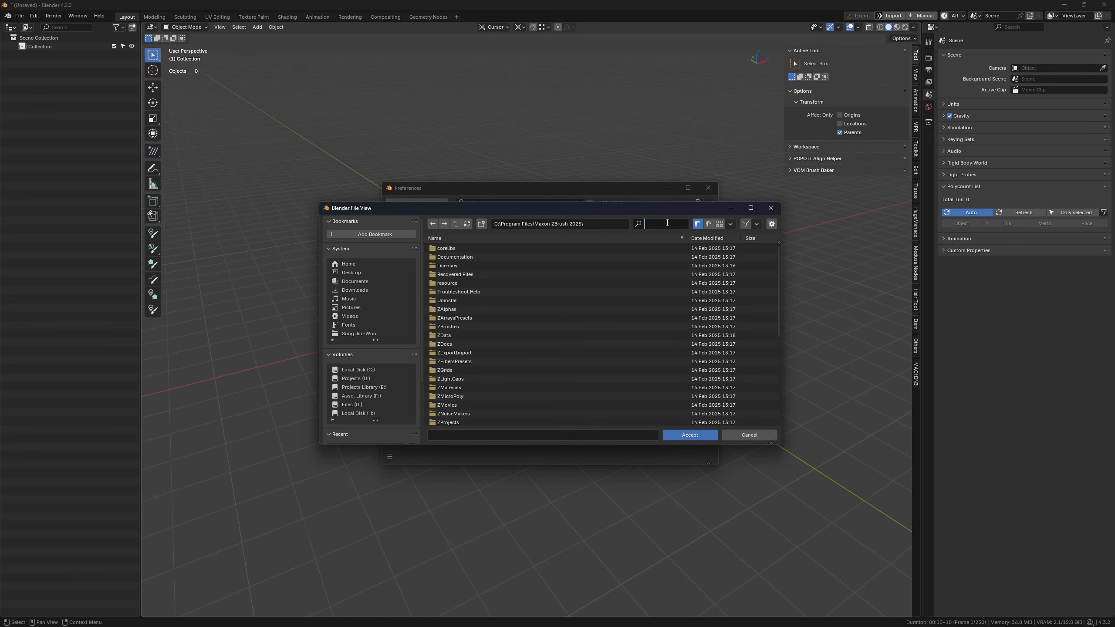
type("ex")
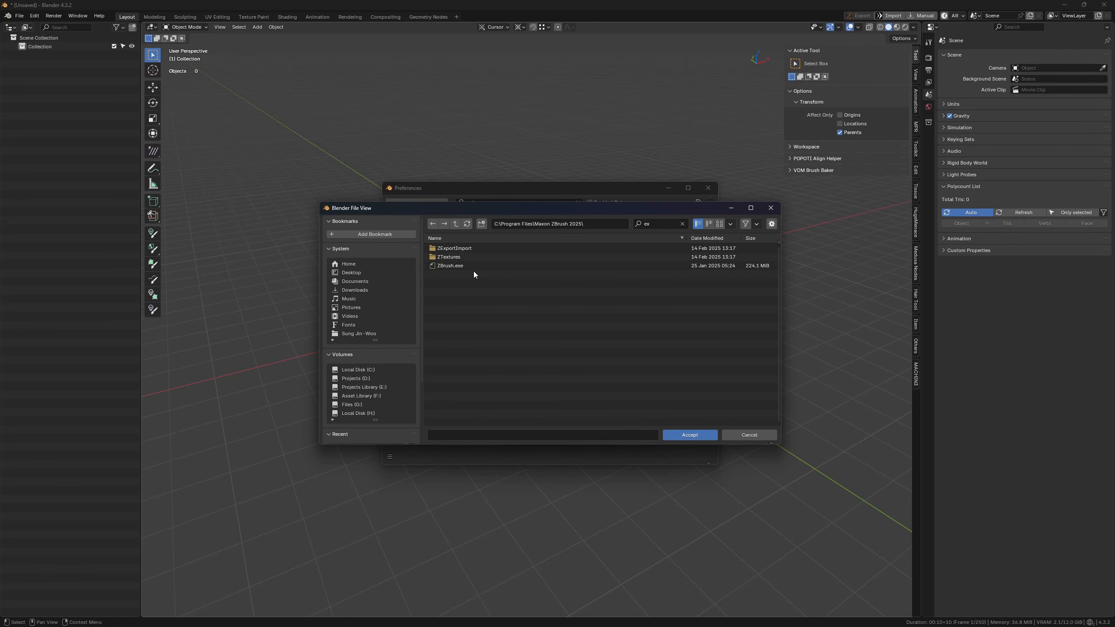
left_click(465, 266)
left_click(698, 434)
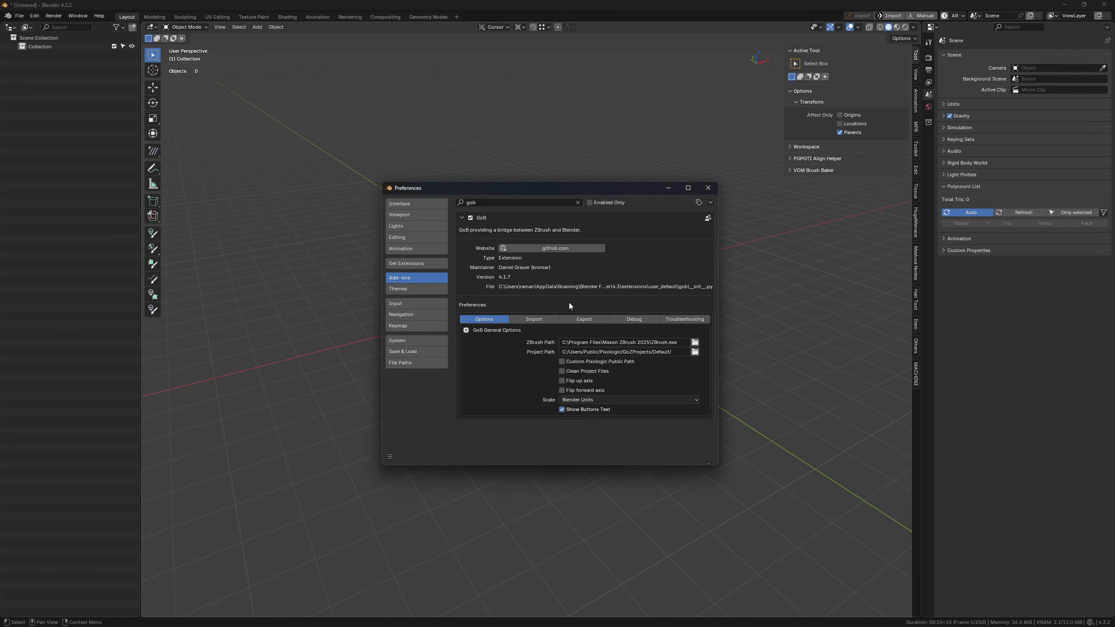
left_click(650, 343)
Step: Install GoZ for ZBrush from the add-on's troubleshooting settings and go through the setup wizard
left_click(669, 318)
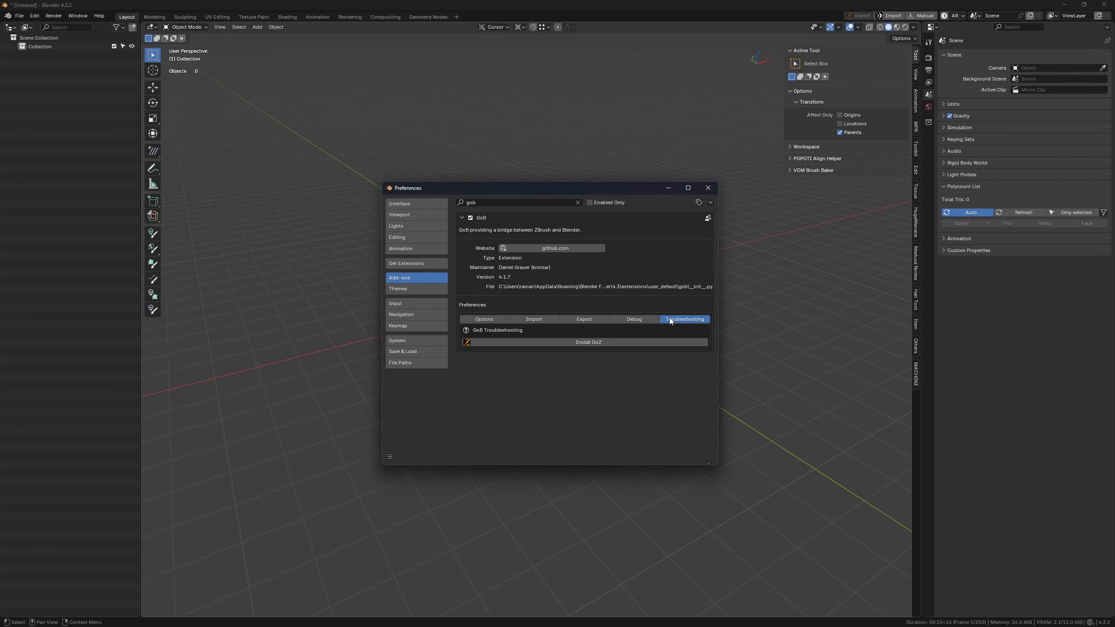
left_click(563, 343)
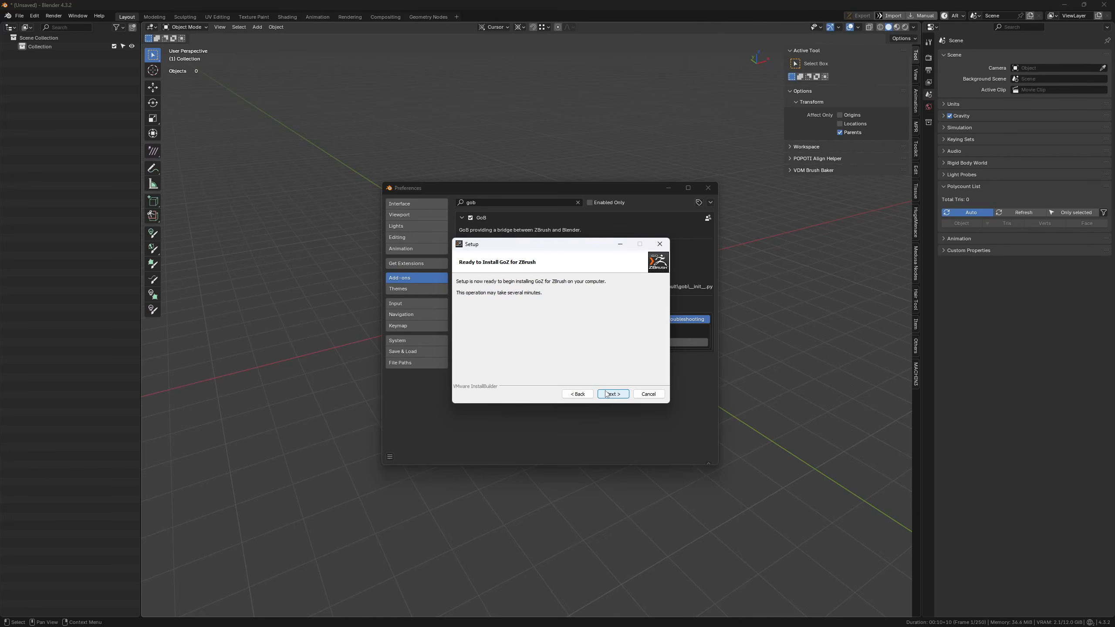
left_click(611, 395)
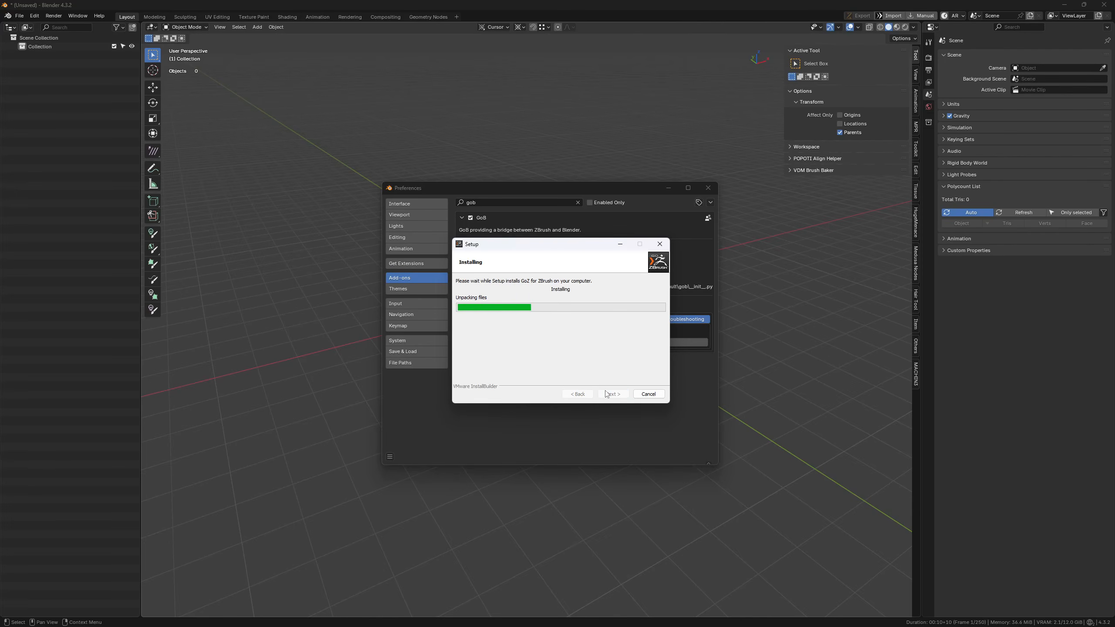
left_click(614, 394)
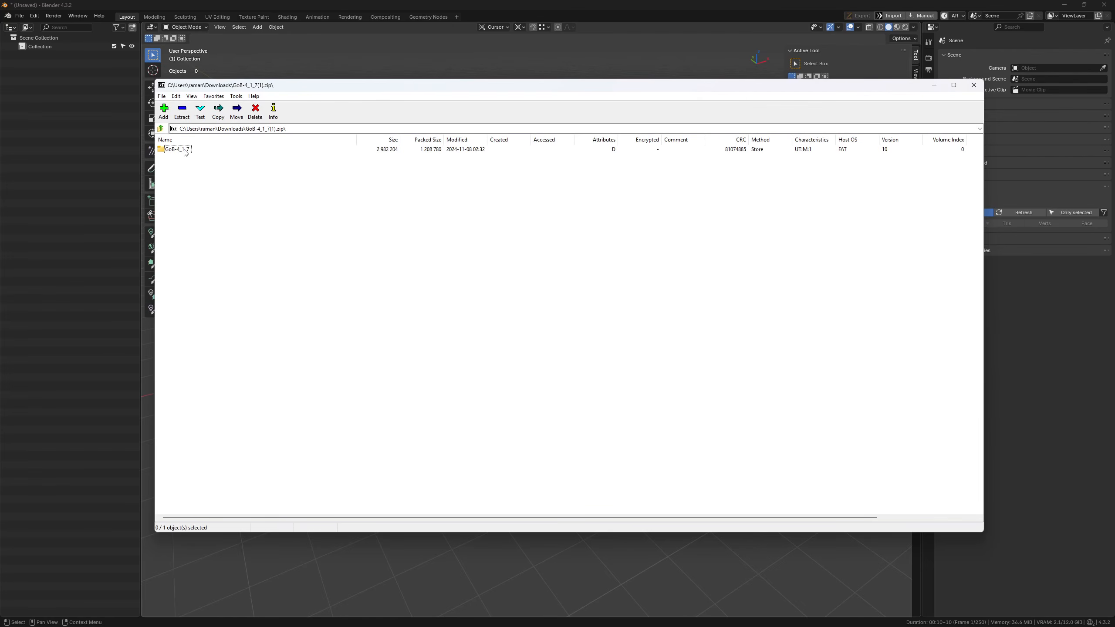
Step: Open the GoB-4_1_7 folder inside the GoB-4_1_7(1).zip archive and select its Blender folder
double_click(186, 151)
left_click(185, 151)
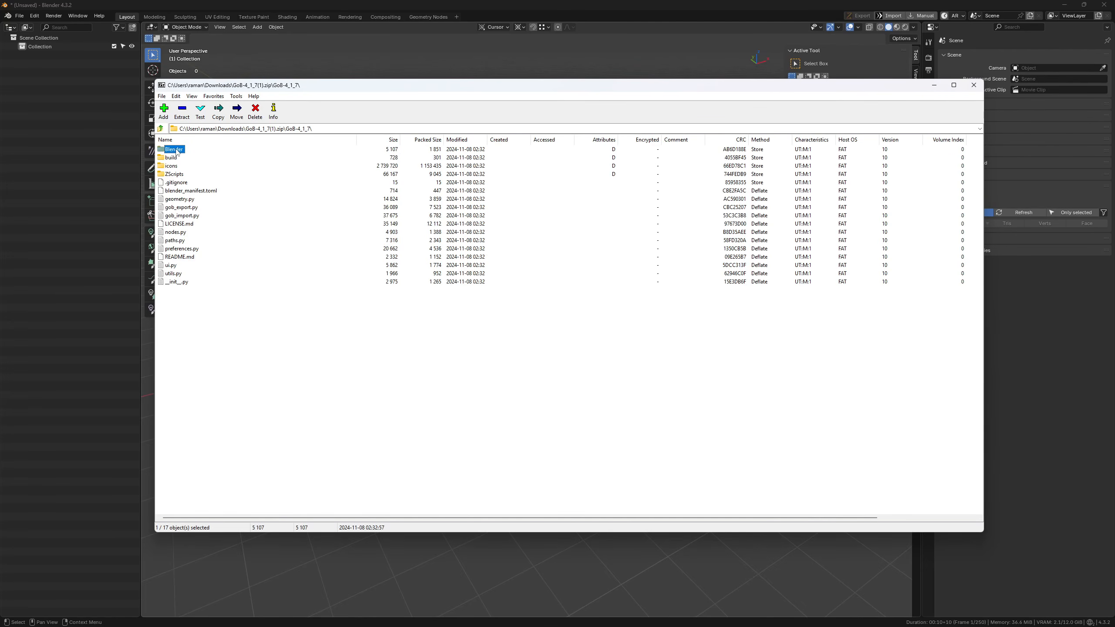
Step: Open C:\Users\Public\Pixologic\GoZApps in File Explorer and copy the zip archive's Blender folder into it
key("alt+Tab")
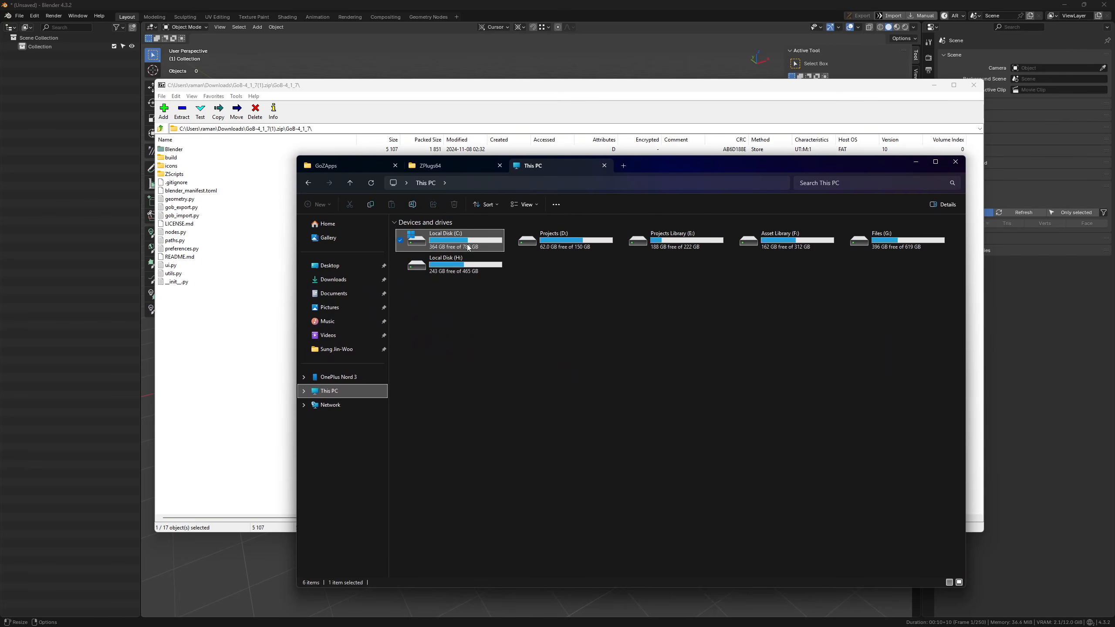
double_click(444, 241)
double_click(451, 382)
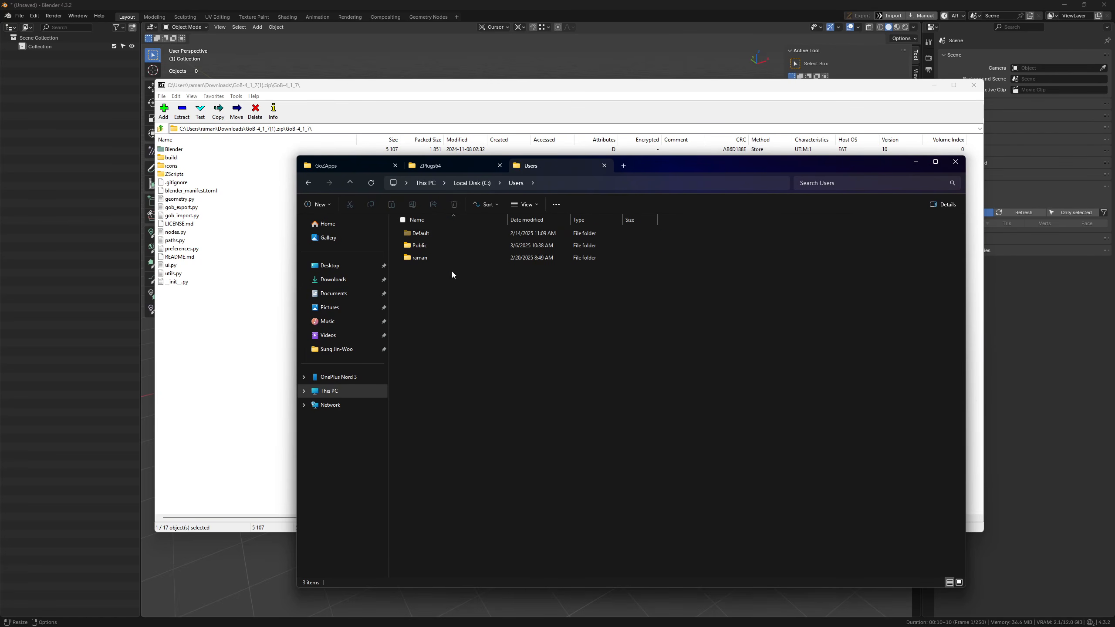
double_click(446, 241)
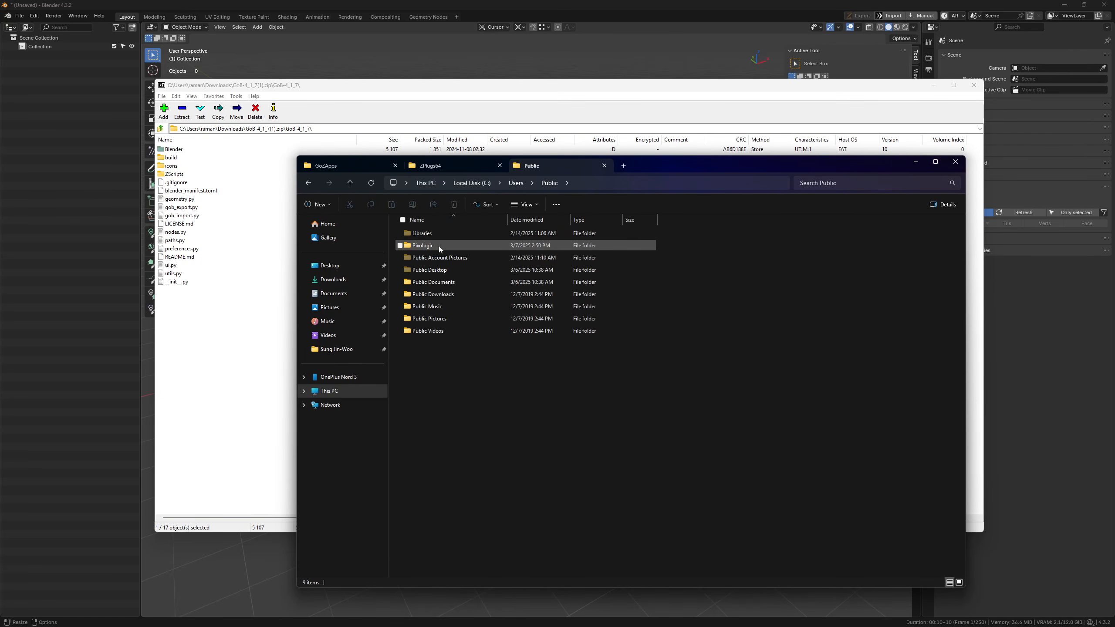
double_click(440, 247)
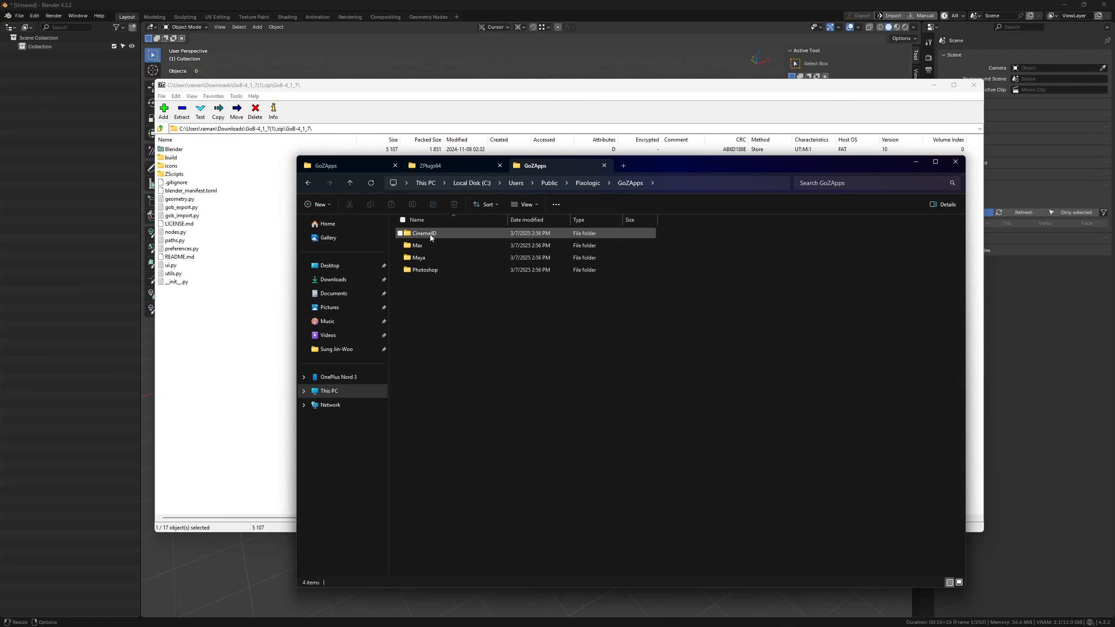
double_click(430, 234)
left_click(171, 153)
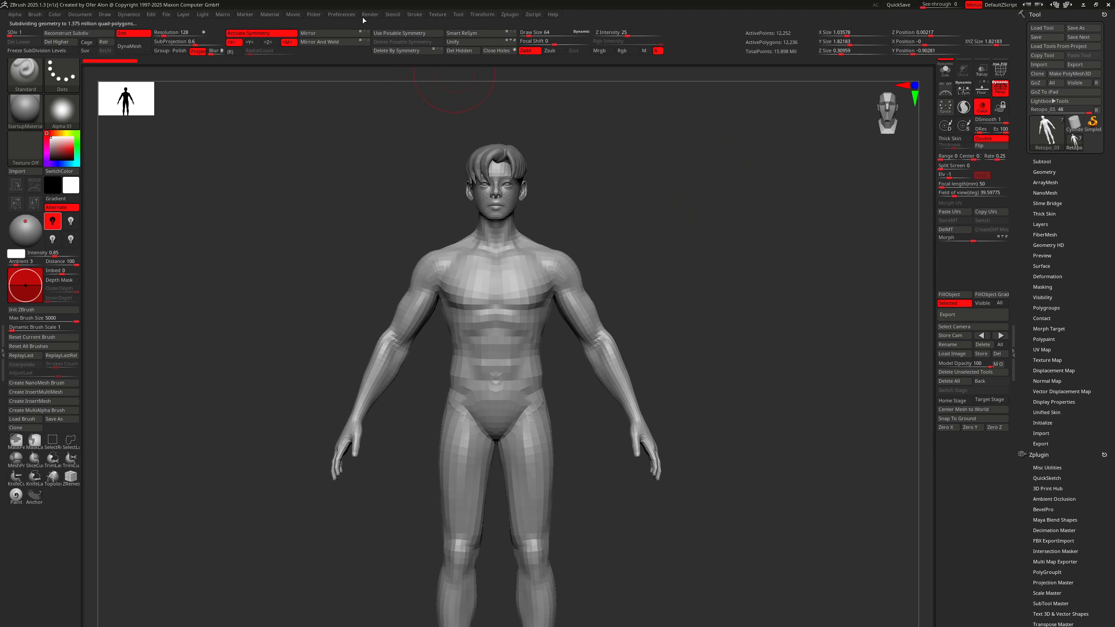
Step: Switch to ZBrush and open its GoZ preferences
left_click(345, 15)
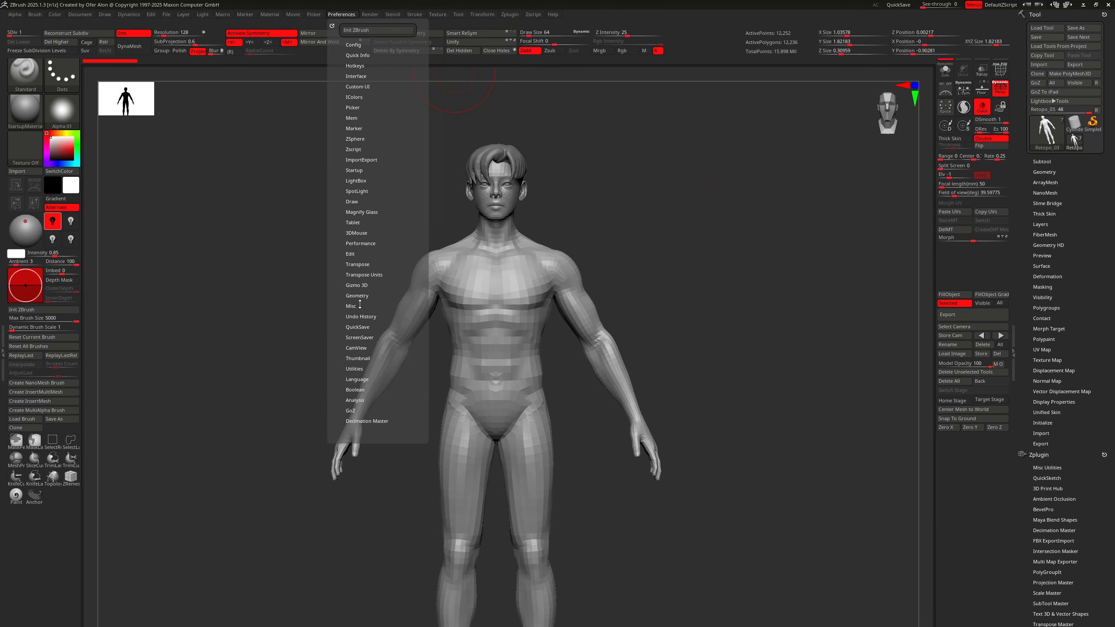
left_click(353, 410)
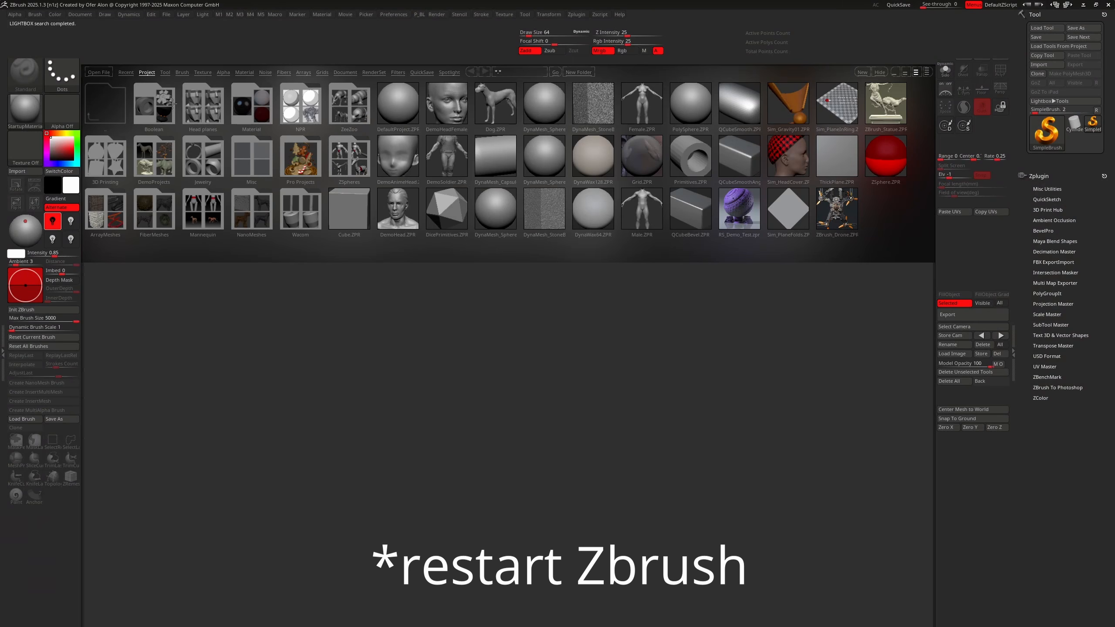
Step: Restart ZBrush and reopen the most recent character project
left_click(126, 72)
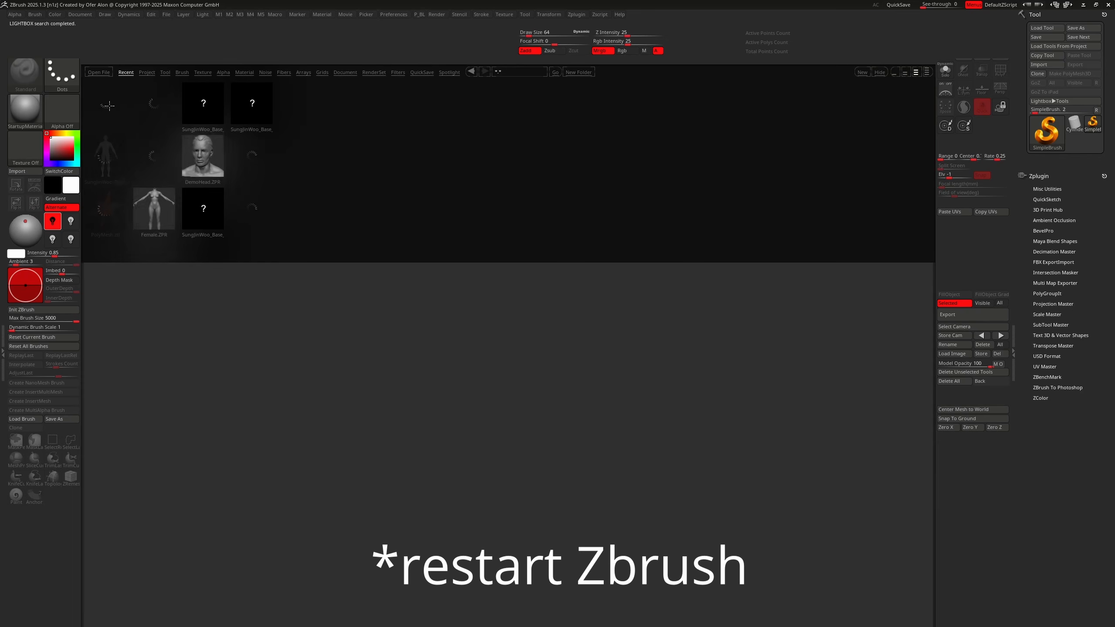
double_click(124, 104)
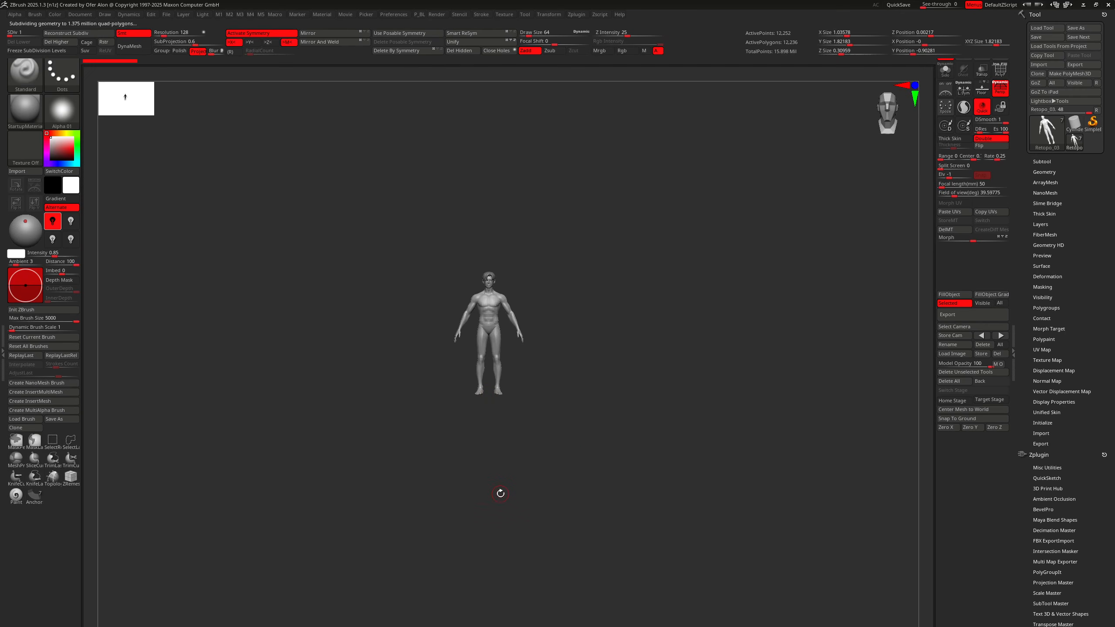
key("f")
left_click_drag(736, 204, 737, 439, "alt")
left_click_drag(736, 185, 727, 492, "alt")
left_click_drag(502, 432, 501, 379, "ctrl")
left_click_drag(772, 102, 772, 411, "alt")
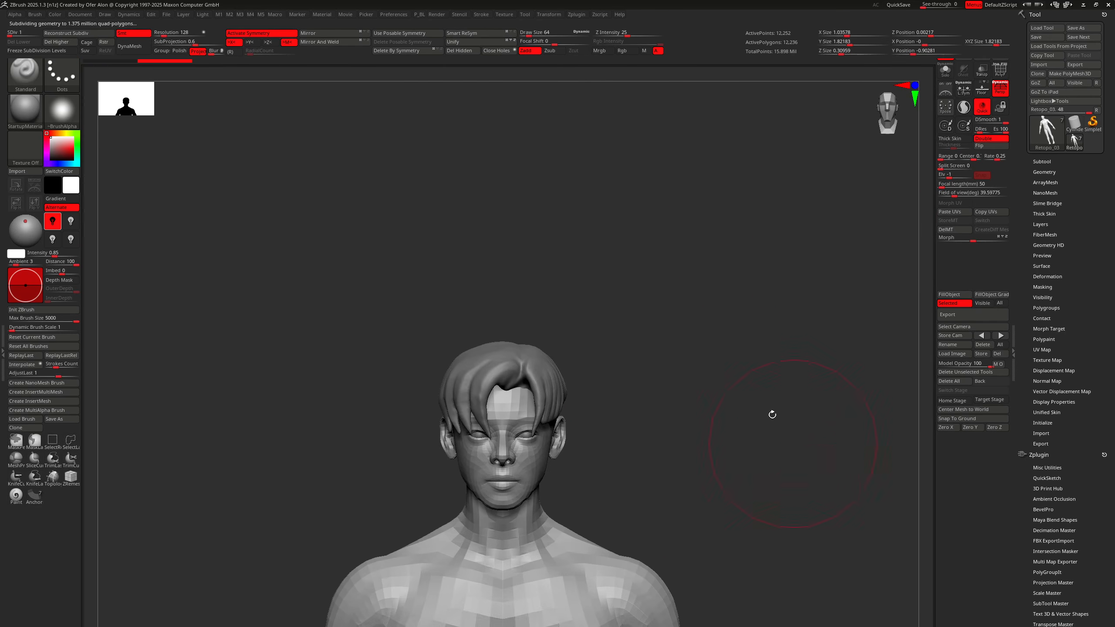
Step: Set the GoZ path for Blender to the blender application in C:\Program Files\Blender Foundation\Blender 4.3
left_click(392, 16)
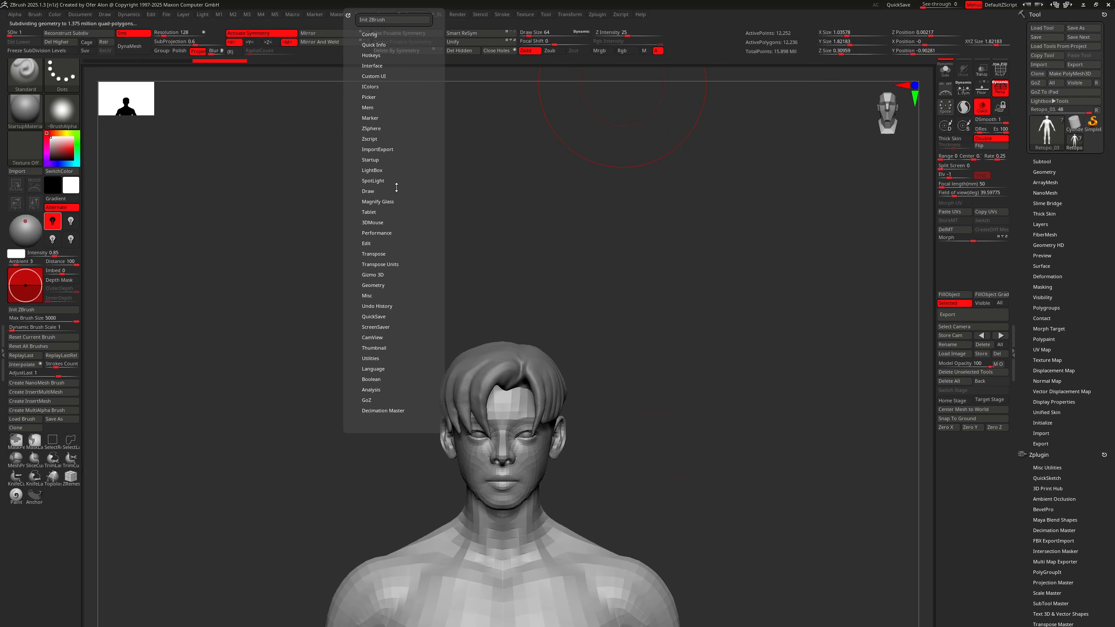
left_click(373, 400)
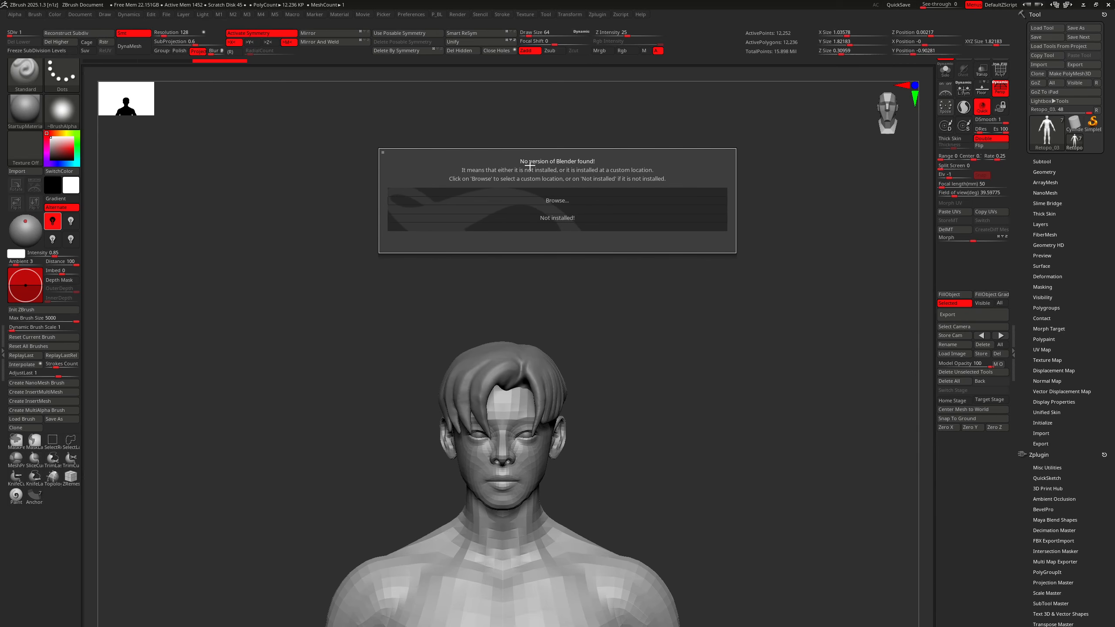
left_click(513, 199)
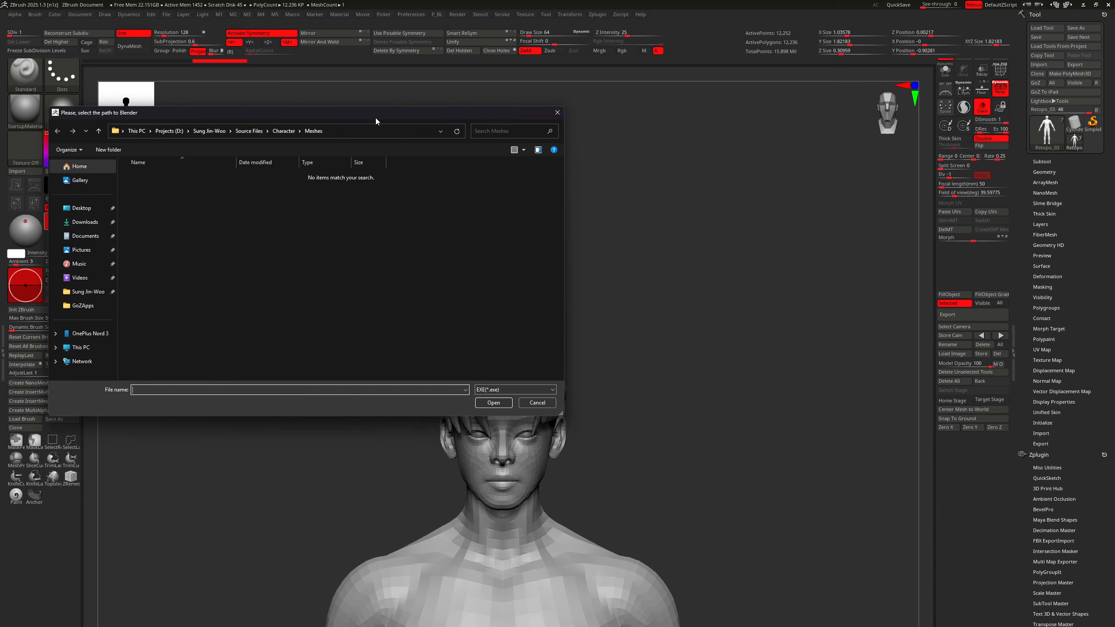
left_click_drag(376, 118, 540, 175)
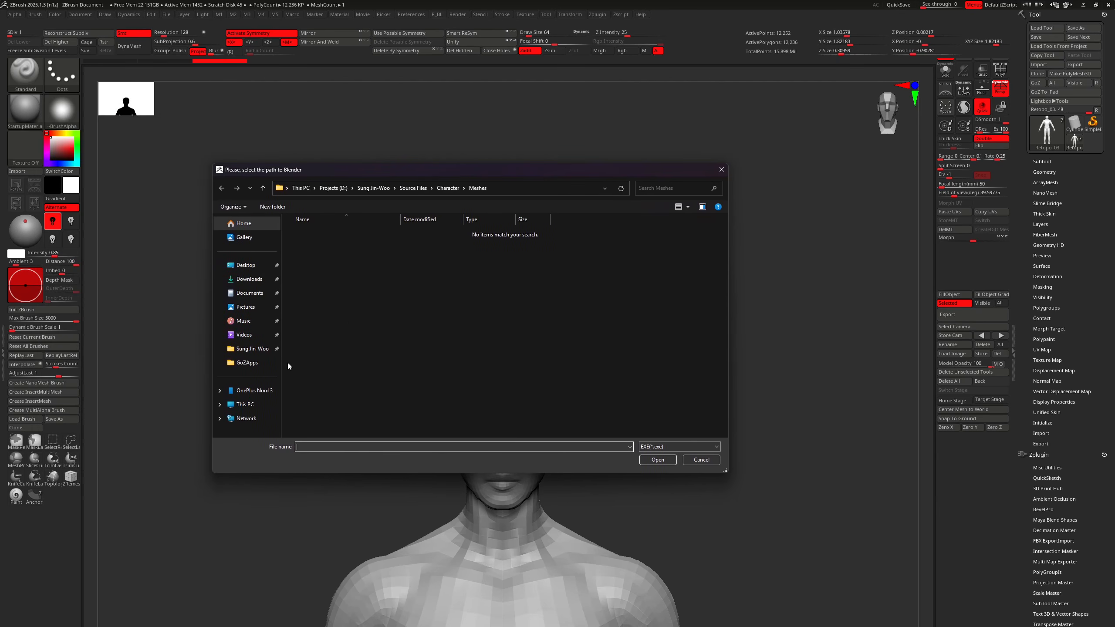
left_click(250, 405)
double_click(364, 249)
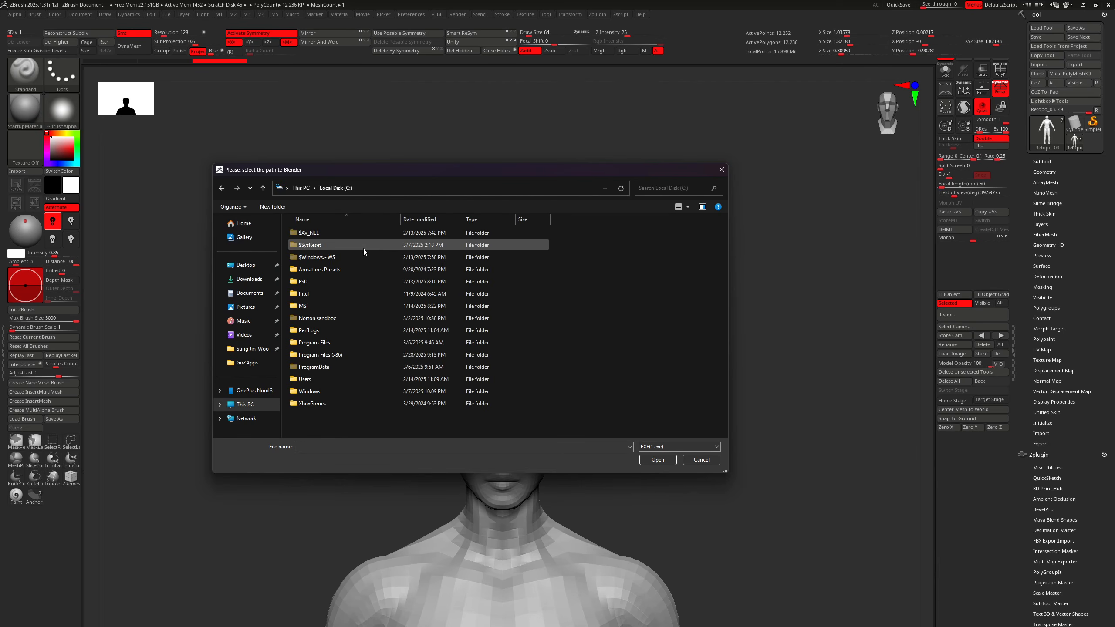
double_click(345, 342)
double_click(350, 281)
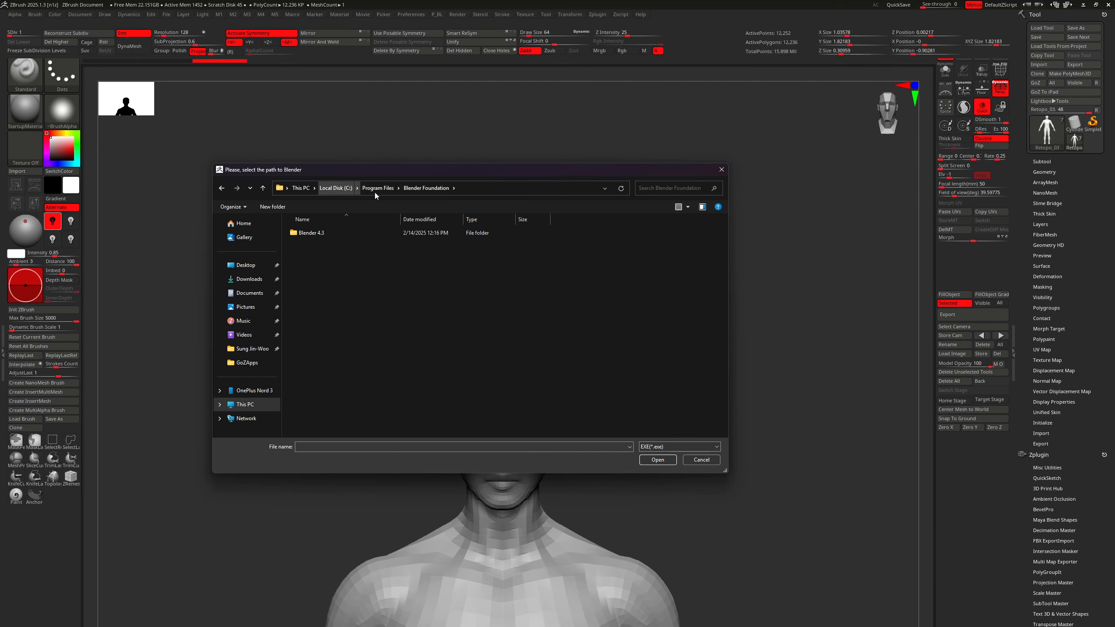
double_click(332, 234)
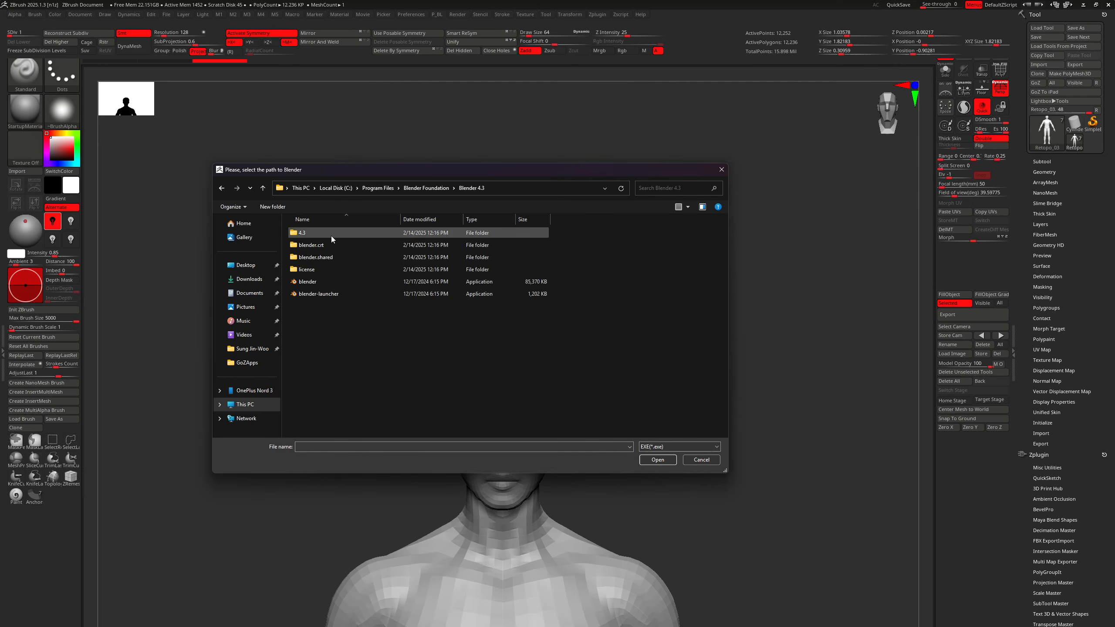
left_click(329, 283)
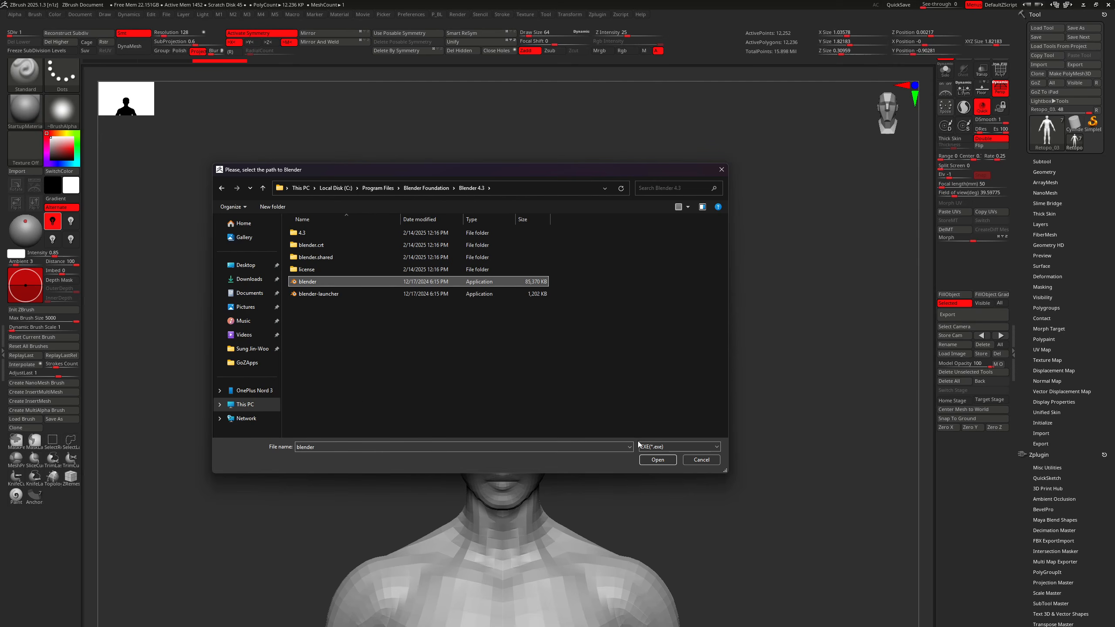
left_click(652, 460)
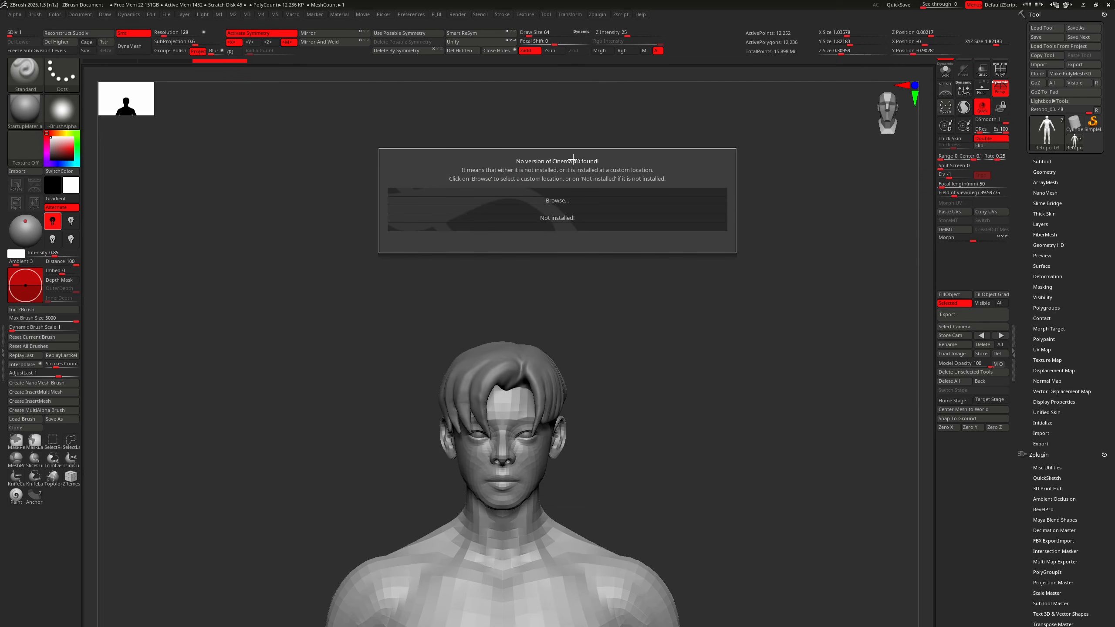
Step: Mark Cinema 4D, Photoshop and the other prompted GoZ applications as not installed
left_click(582, 216)
left_click(582, 216)
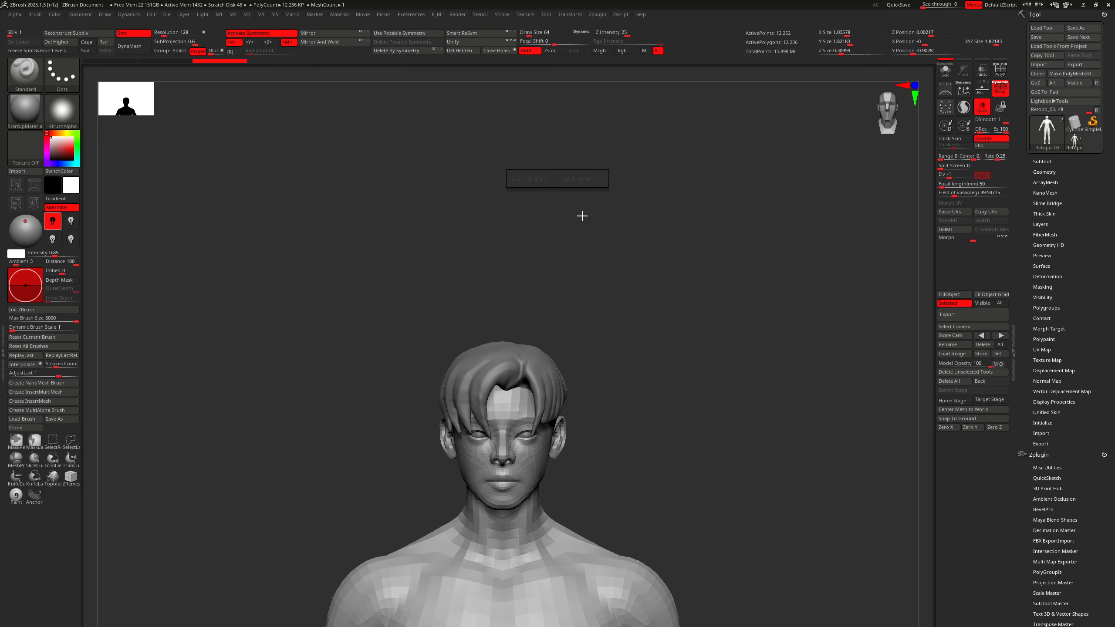
left_click(582, 216)
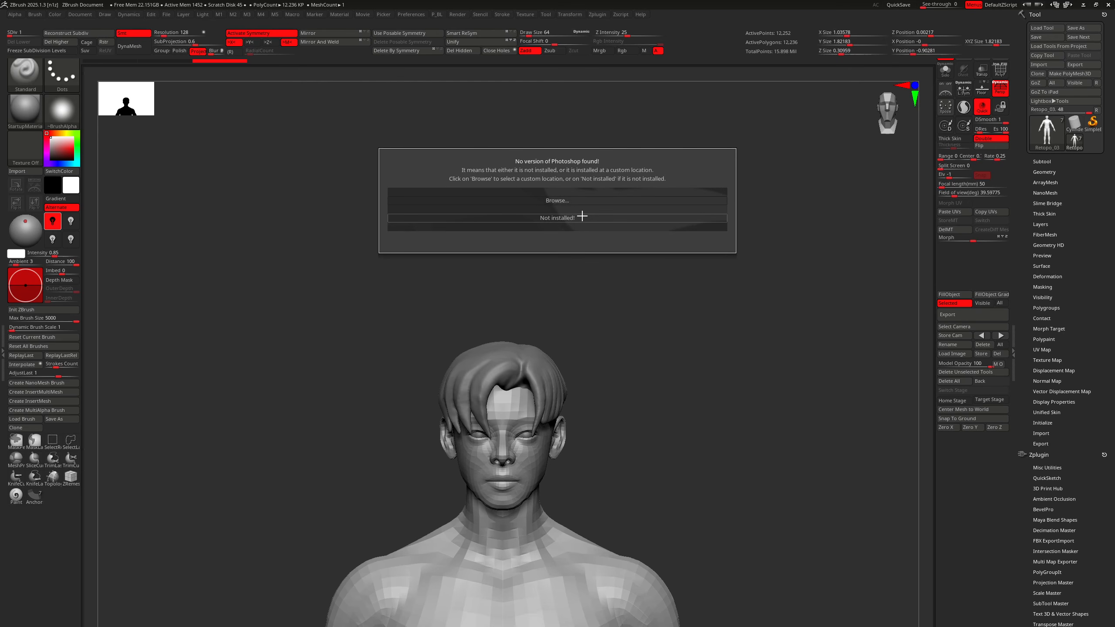
left_click(582, 216)
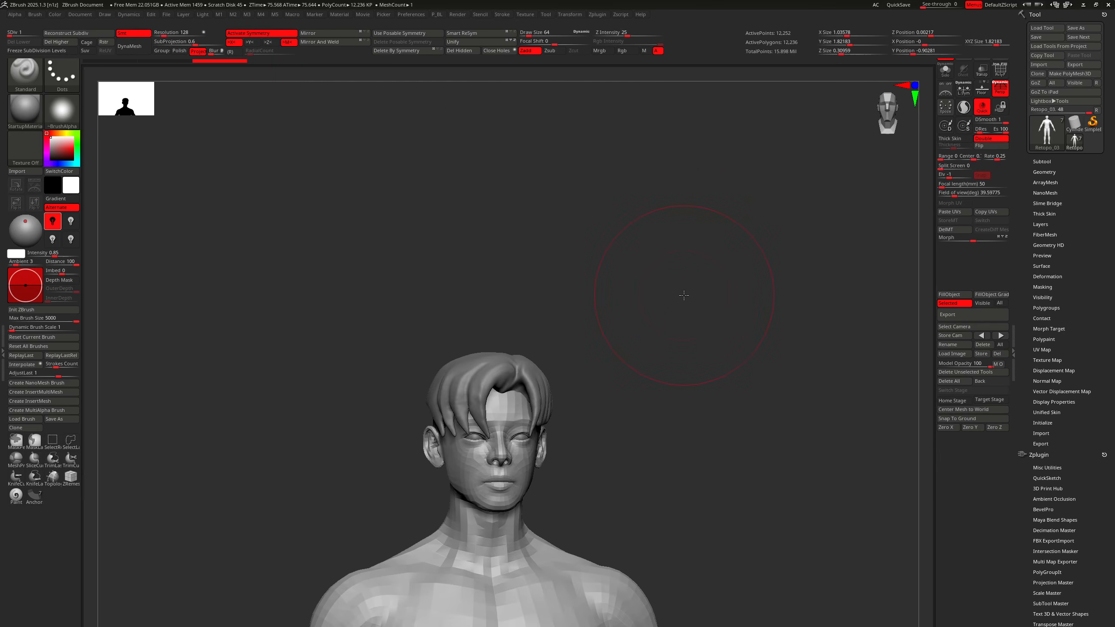
key("f")
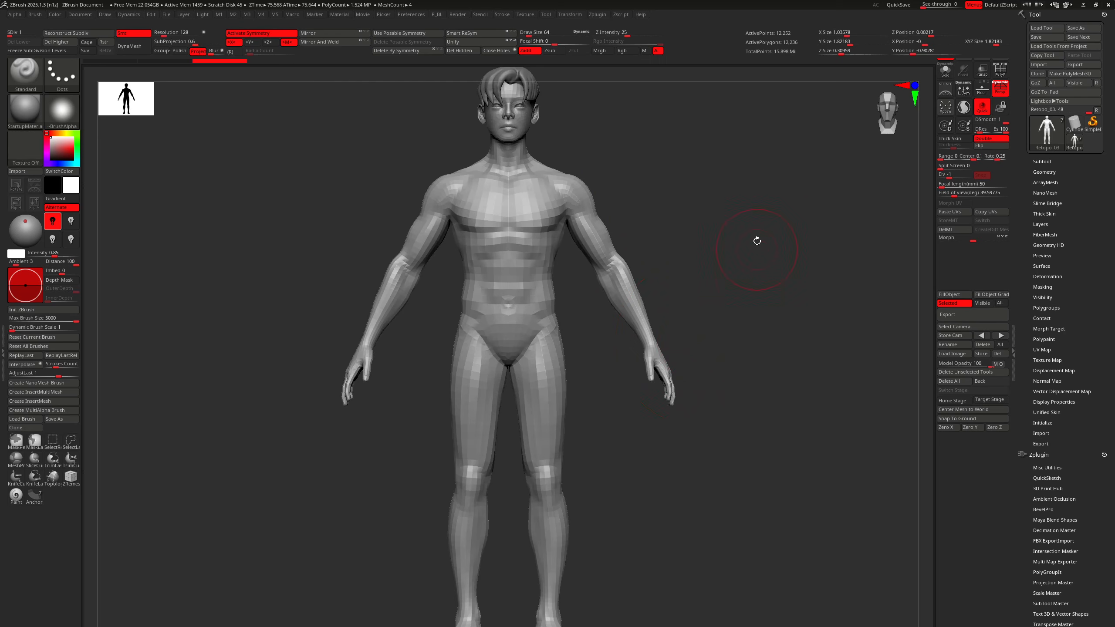
left_click_drag(757, 242, 769, 278, "alt")
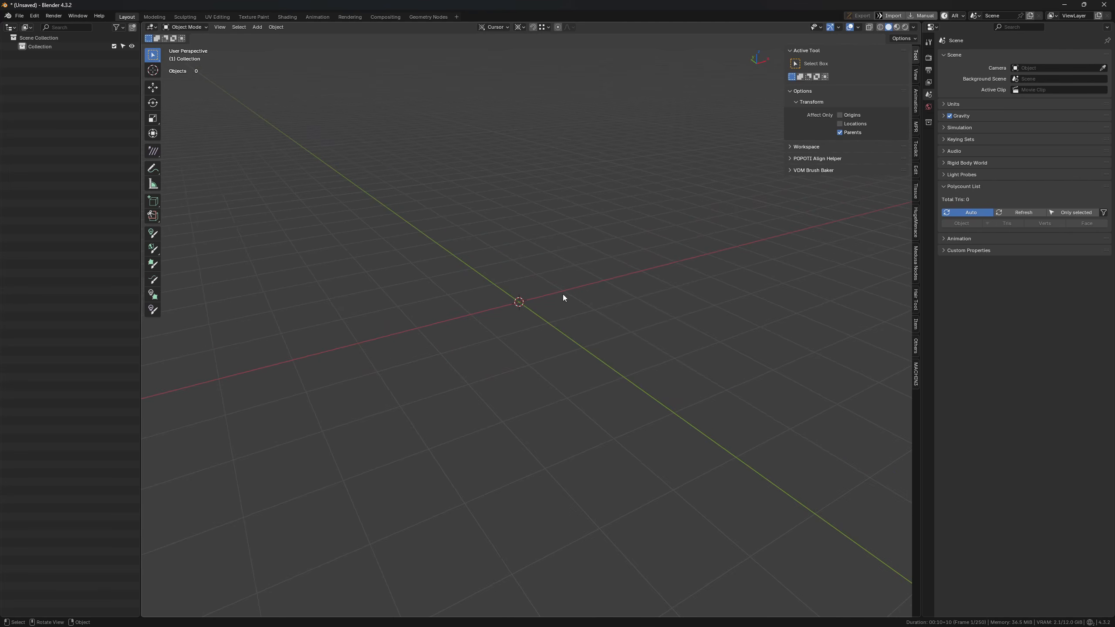
middle_click_drag(571, 301, 589, 315, "shift")
key("alt+Tab")
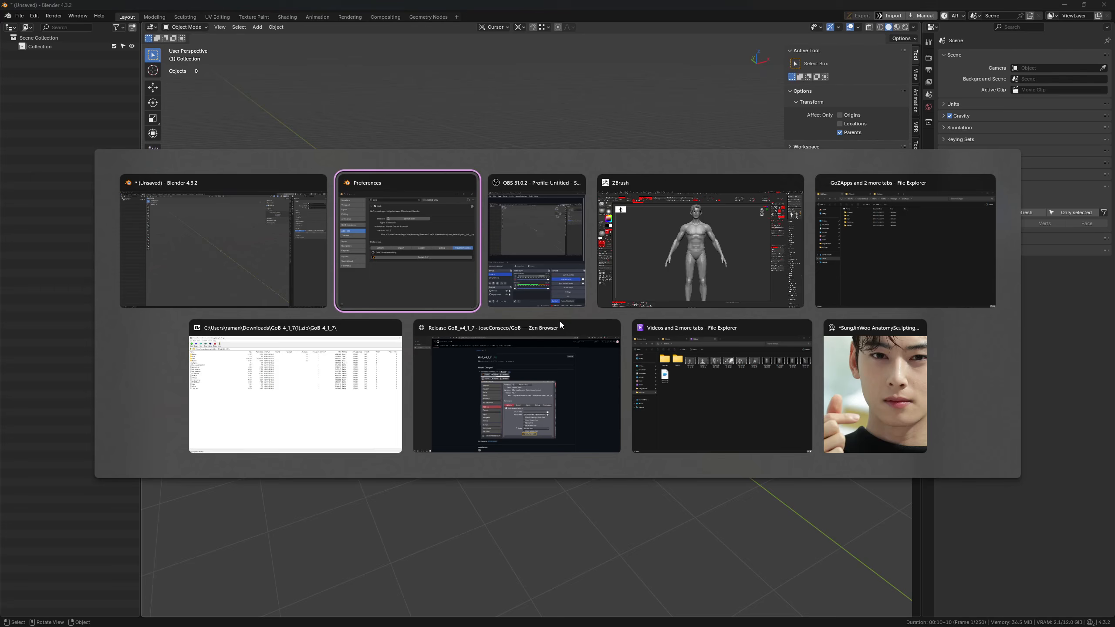
left_click(666, 246)
left_click_drag(744, 261, 748, 286, "alt")
left_click_drag(545, 252, 544, 308, "ctrl")
mouse_move(769, 208)
left_mouse_down("alt")
mouse_move(765, 246)
mouse_move(782, 285)
left_mouse_up("alt")
Step: Switch to Blender, activate GoZ Import, and return to ZBrush
key("alt+Tab")
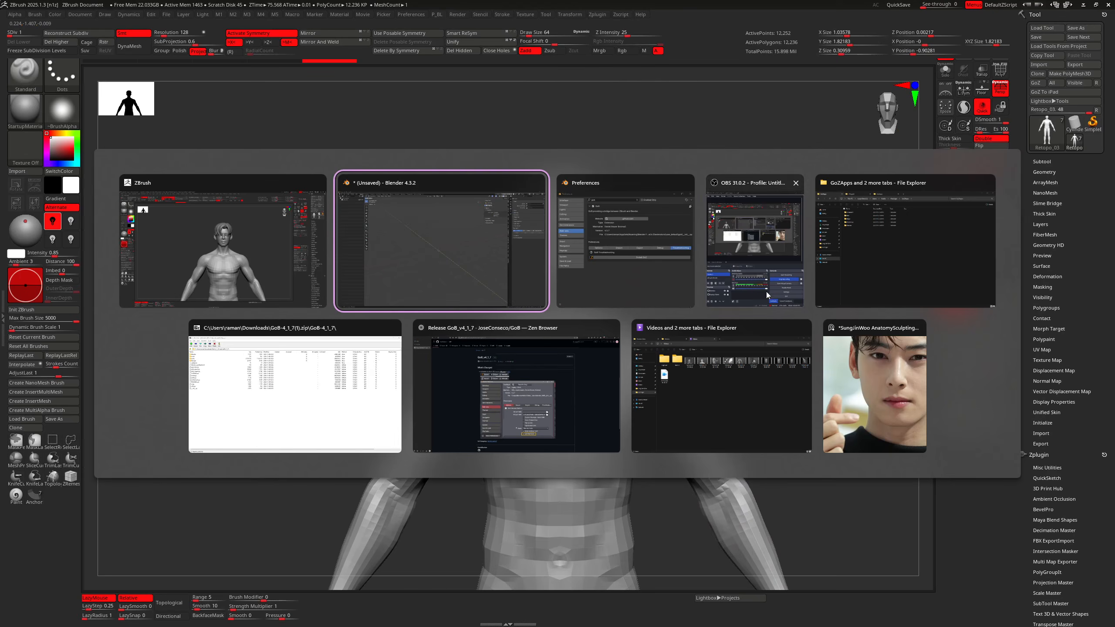
left_click(492, 244)
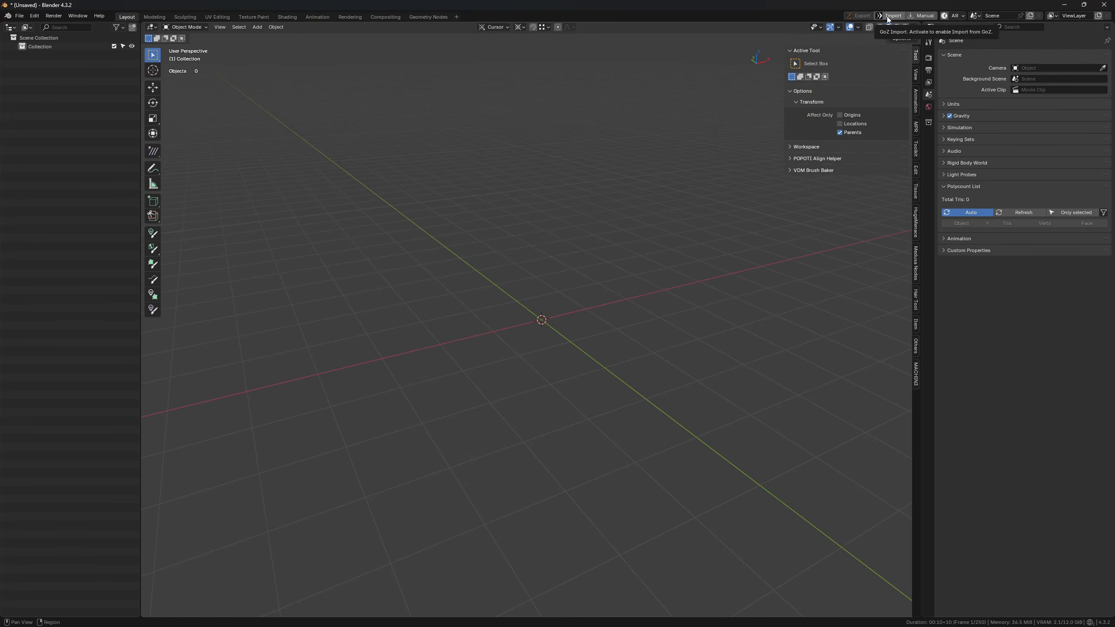
key("alt+Tab")
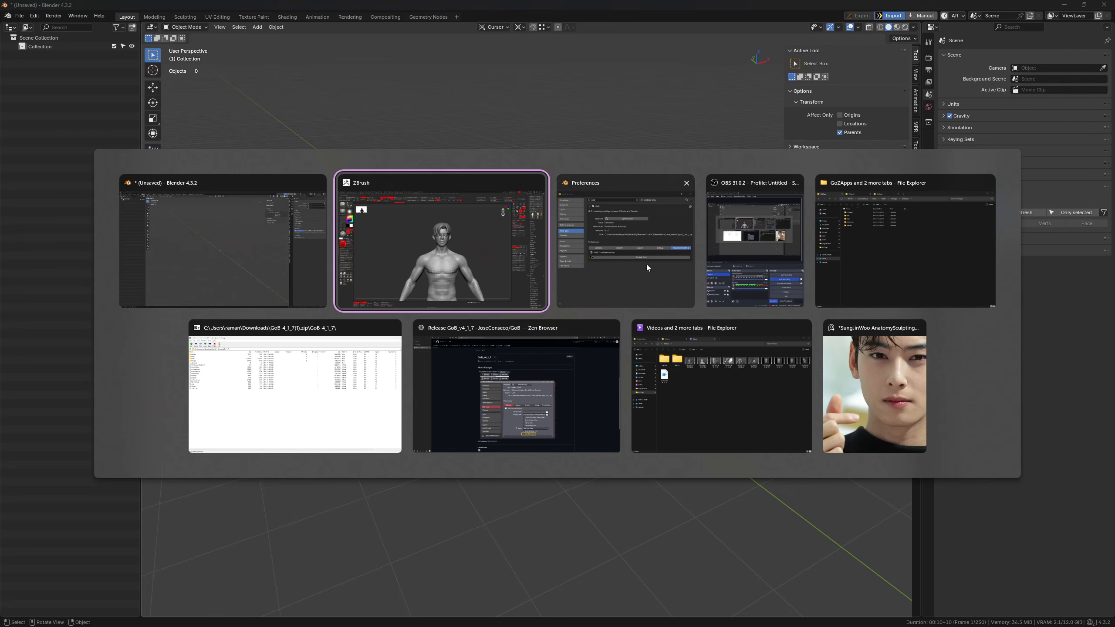
left_click(488, 268)
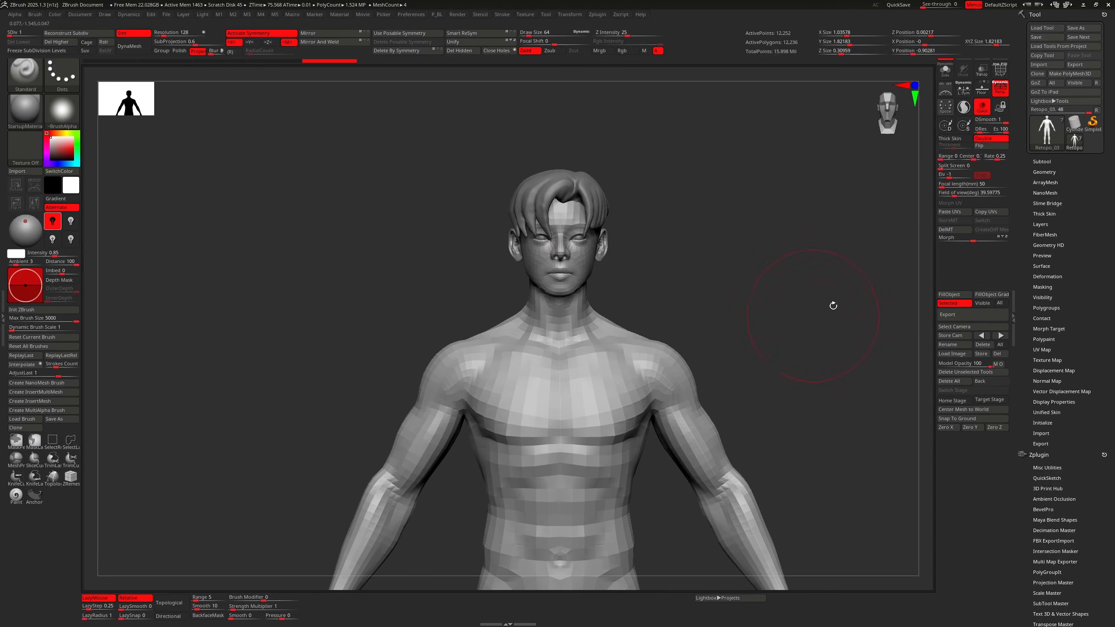
Step: Expand the subtool list and examine the body mesh's topology and polygroups with the PolyFrame display
left_click(1041, 161)
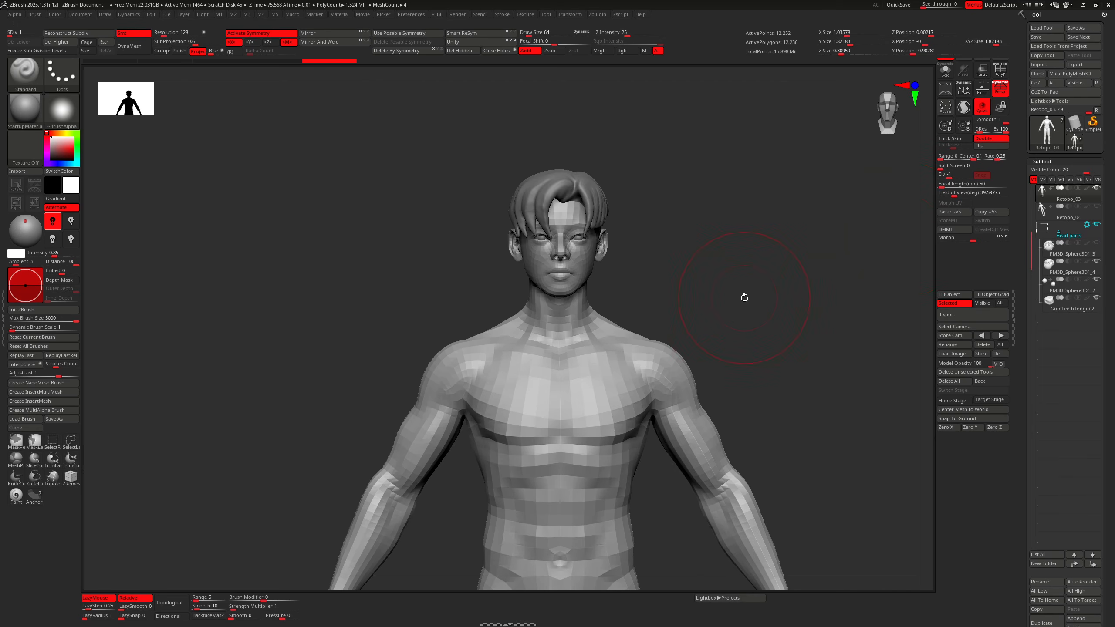
left_click(759, 294)
key("d")
key("shift+d")
key("shift+f")
key("shift+f")
key("shift+f")
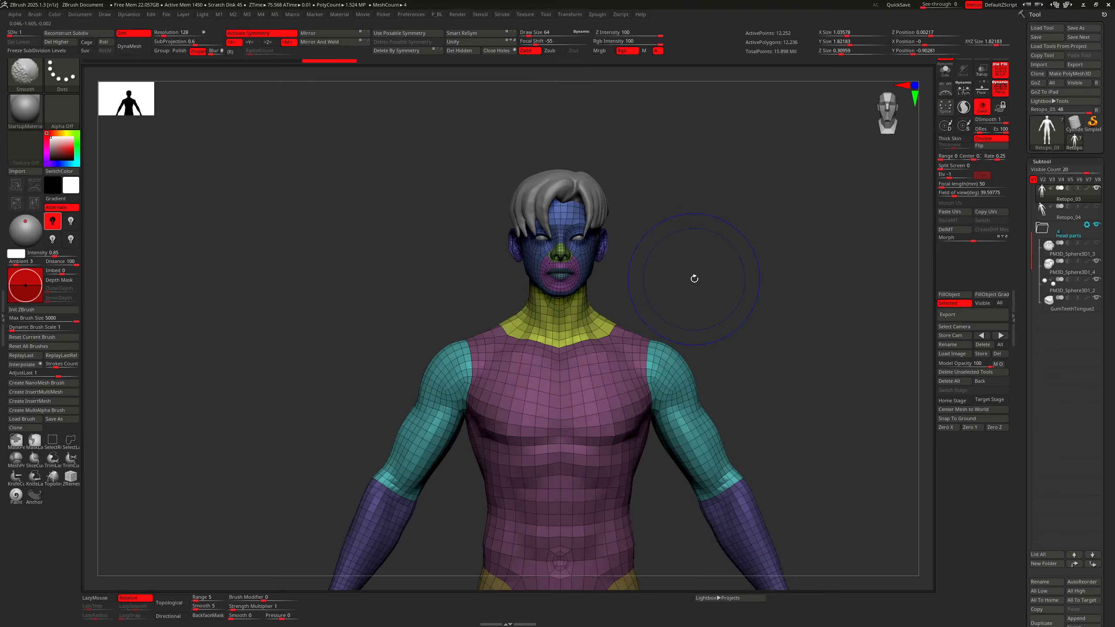
key("shift+f")
Step: Set the Retopo_03 body subtool to subdivision level 3
key("d")
key("d")
key("d")
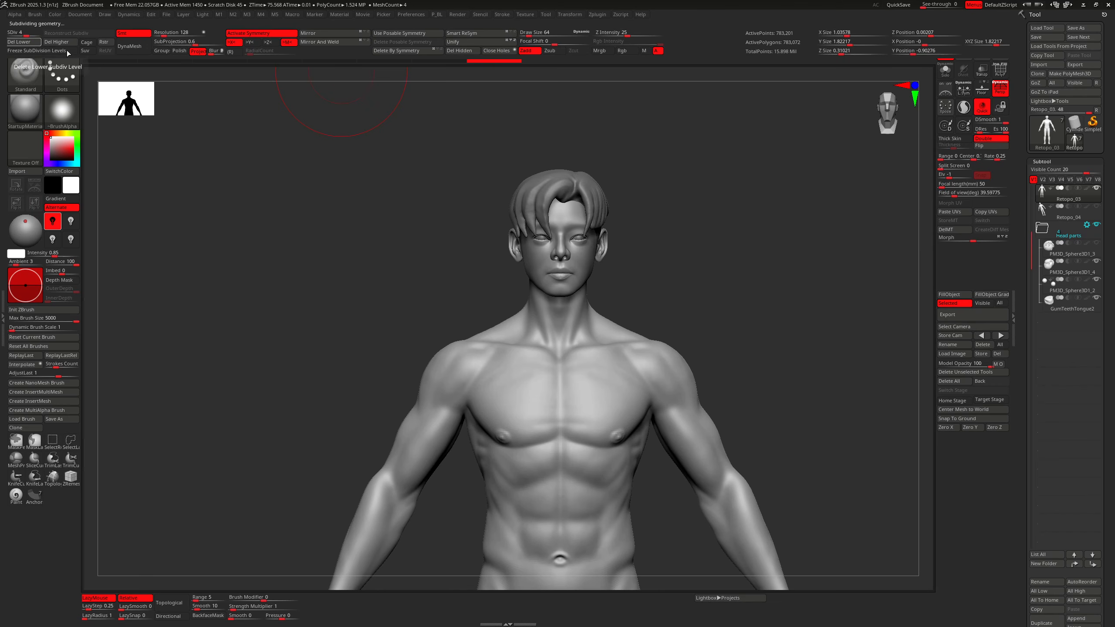
mouse_move(705, 268)
left_mouse_down("alt")
mouse_move(739, 321)
mouse_move(722, 260)
left_mouse_up("alt")
key("shift+d")
key("shift+d")
key("d")
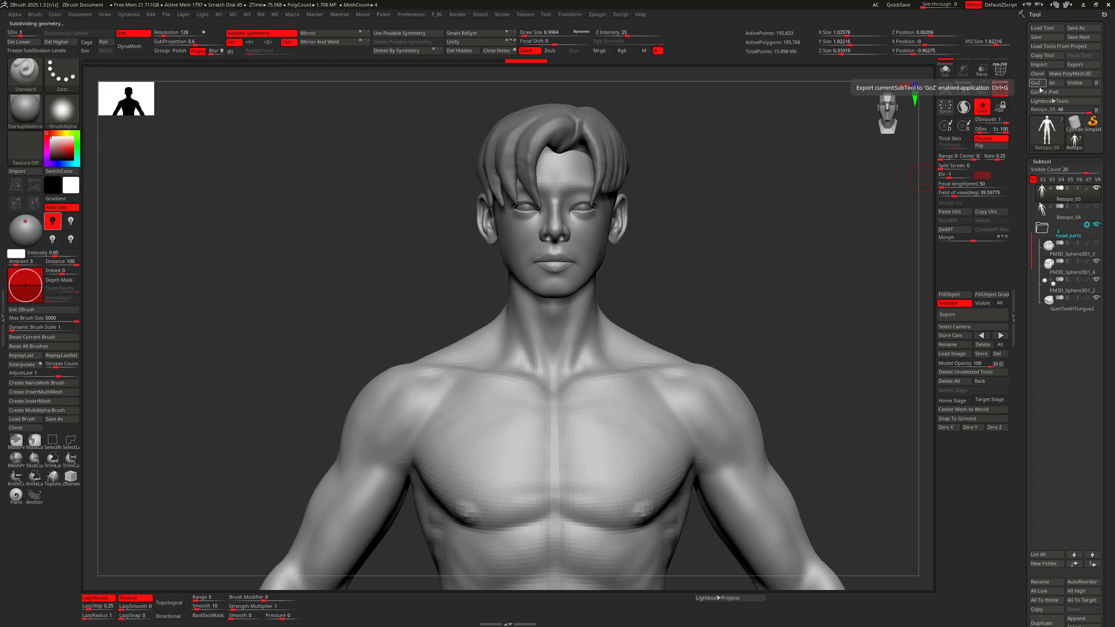
left_click_drag(852, 310, 784, 254, "alt")
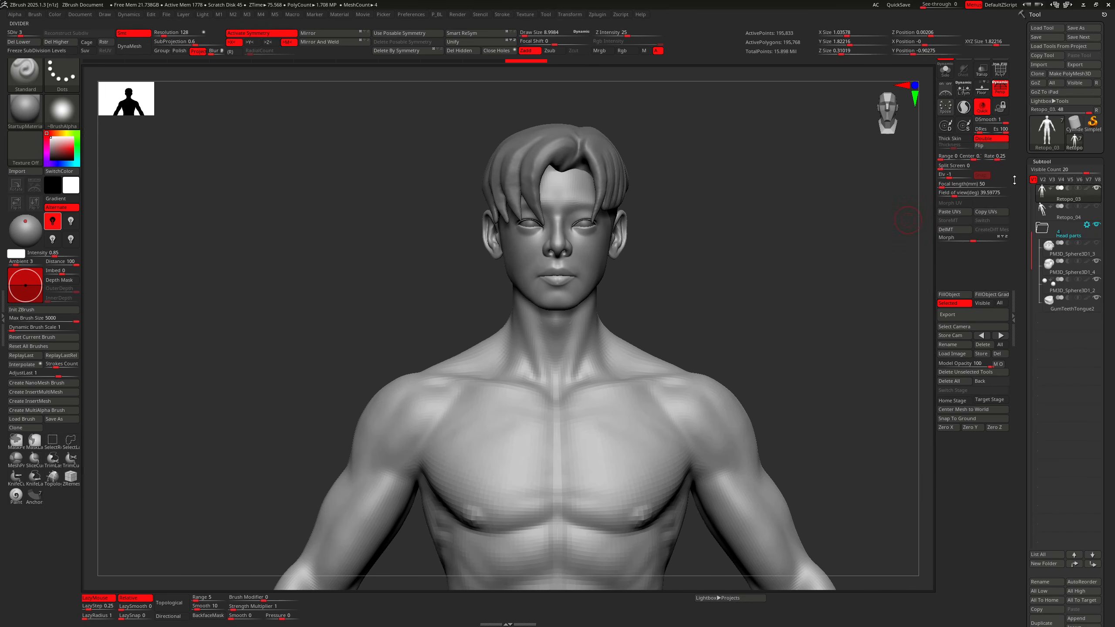
right_click_drag(850, 319, 846, 294, "ctrl")
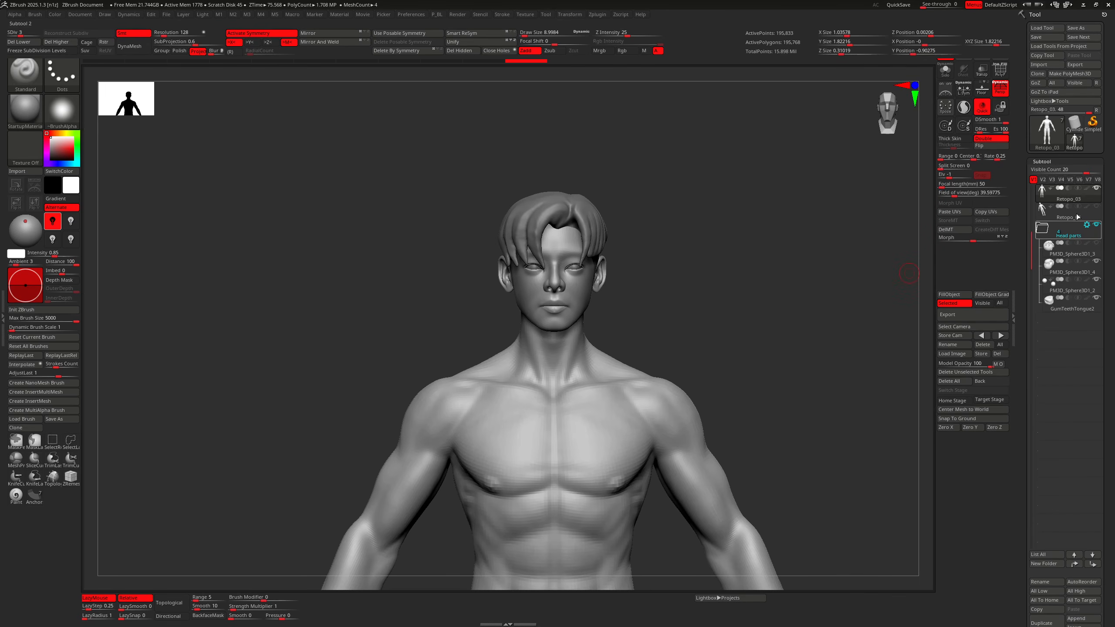
Step: Send the Retopo_03 body to Blender with GoZ, permanently dismiss the GoZ information notice, and switch to Blender
right_click_drag(754, 232, 760, 249, "ctrl")
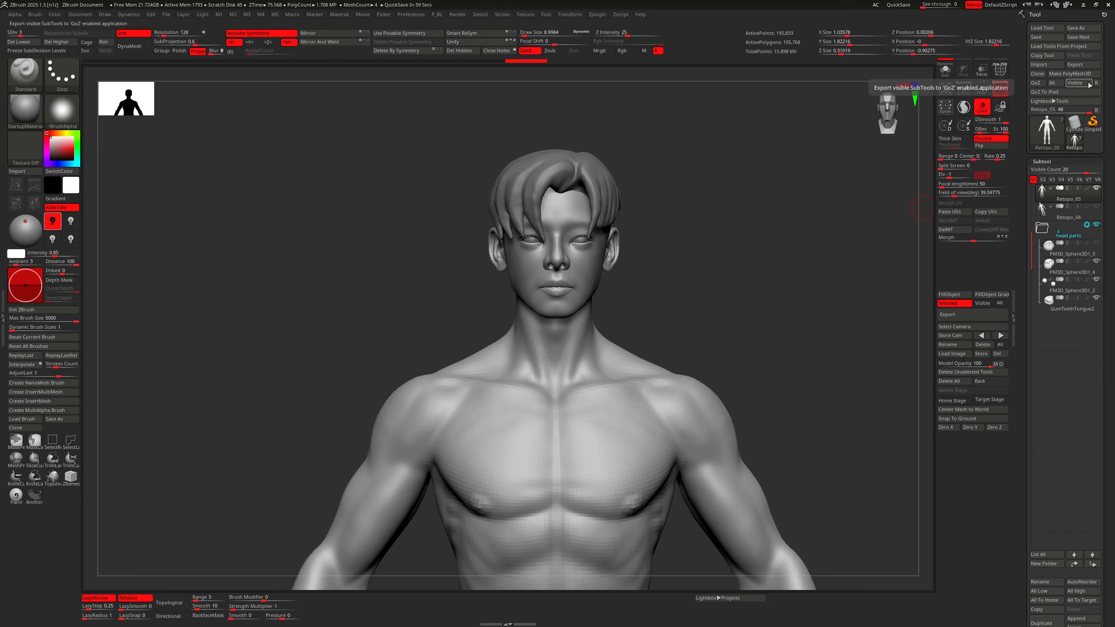
right_click_drag(757, 349, 734, 292, "ctrl")
right_click_drag(622, 363, 759, 331, "alt")
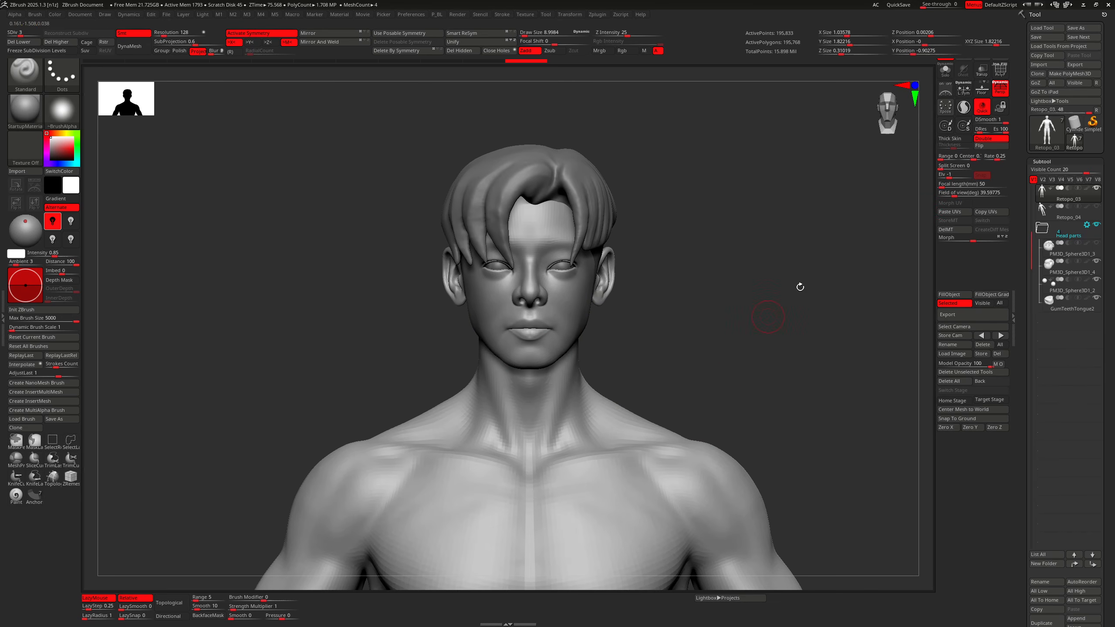
left_click(1036, 85)
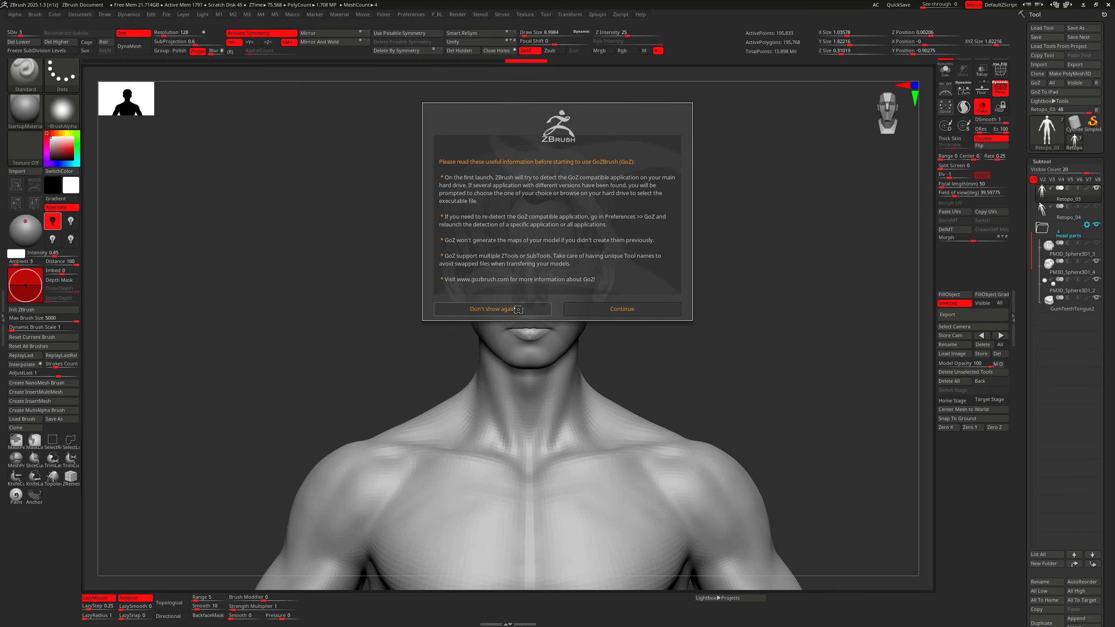
left_click(518, 309)
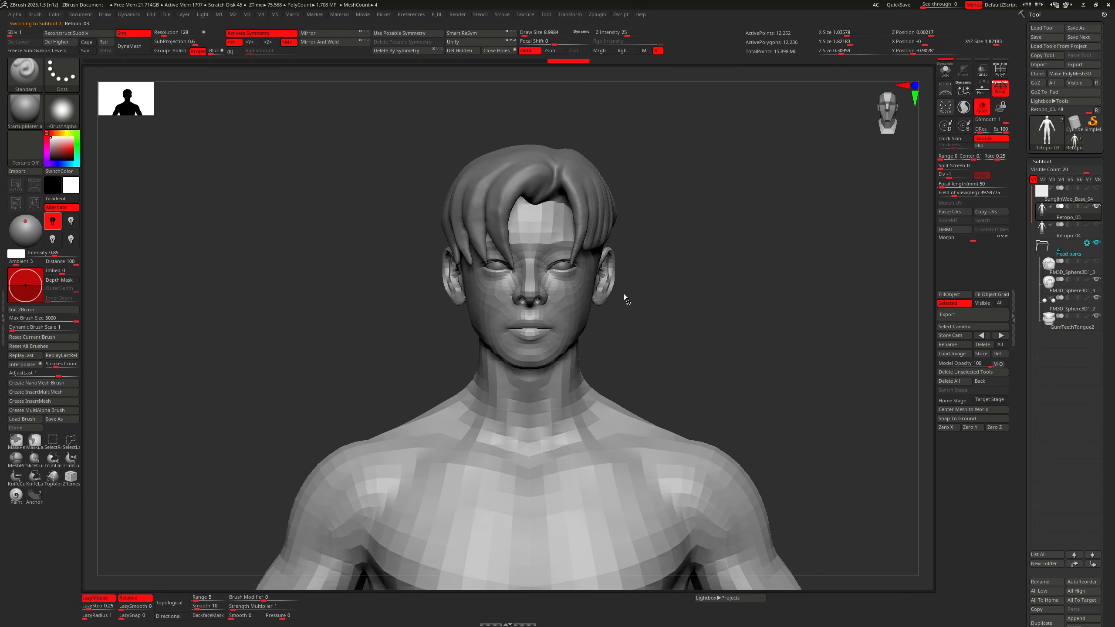
key("alt+Tab")
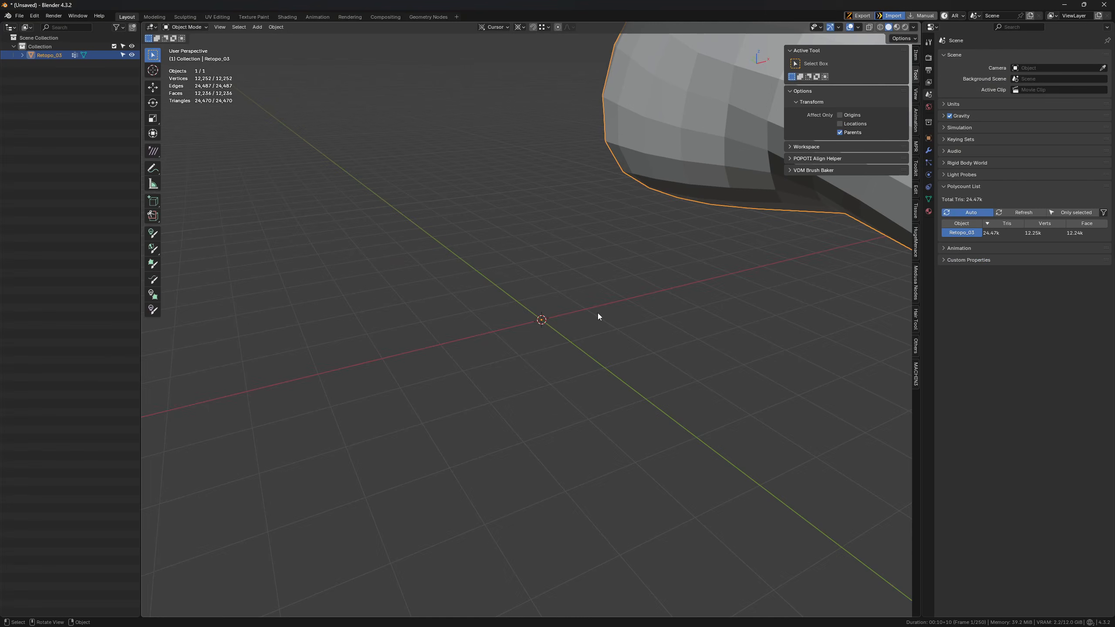
Step: Frame the imported Retopo_03 body in Blender and check its dimensions in the transform properties
key("grave")
left_click(646, 303)
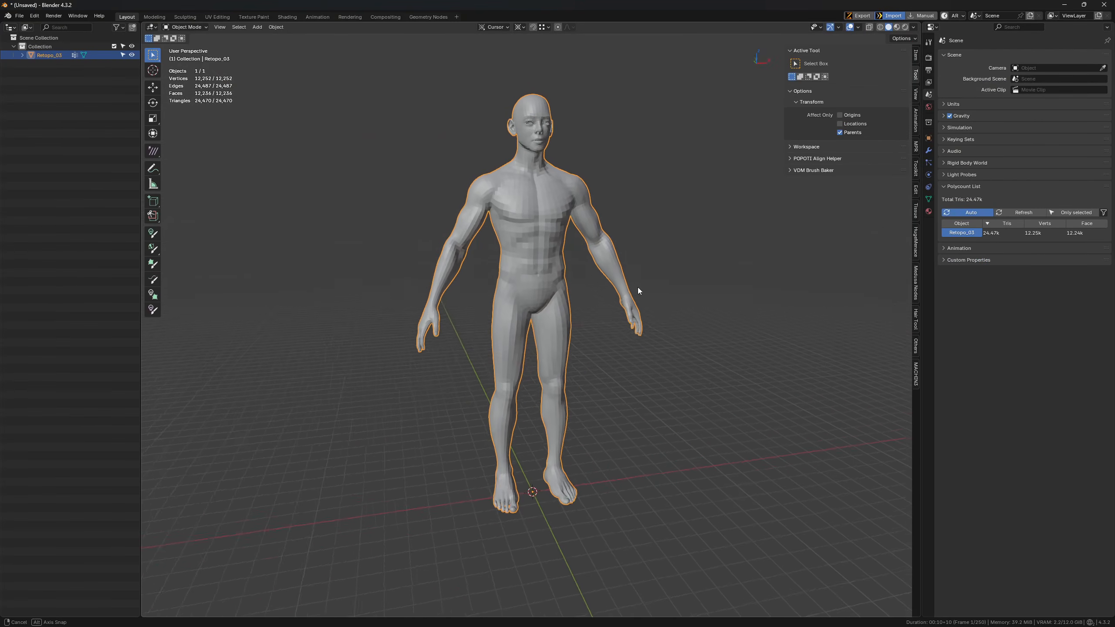
left_click(638, 272)
left_click(555, 245)
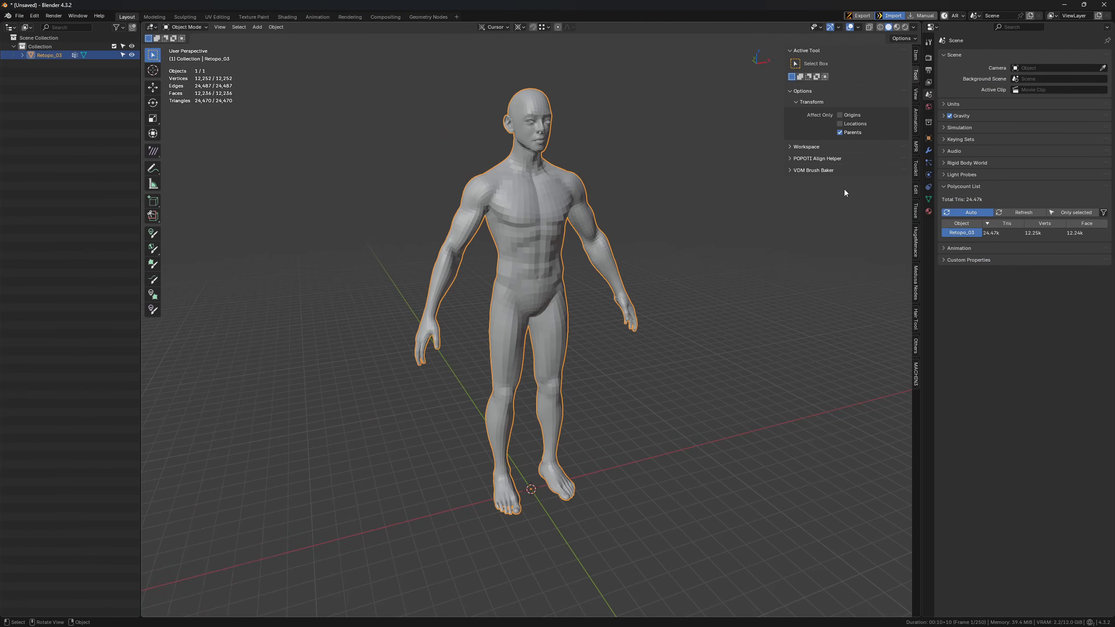
left_click(916, 55)
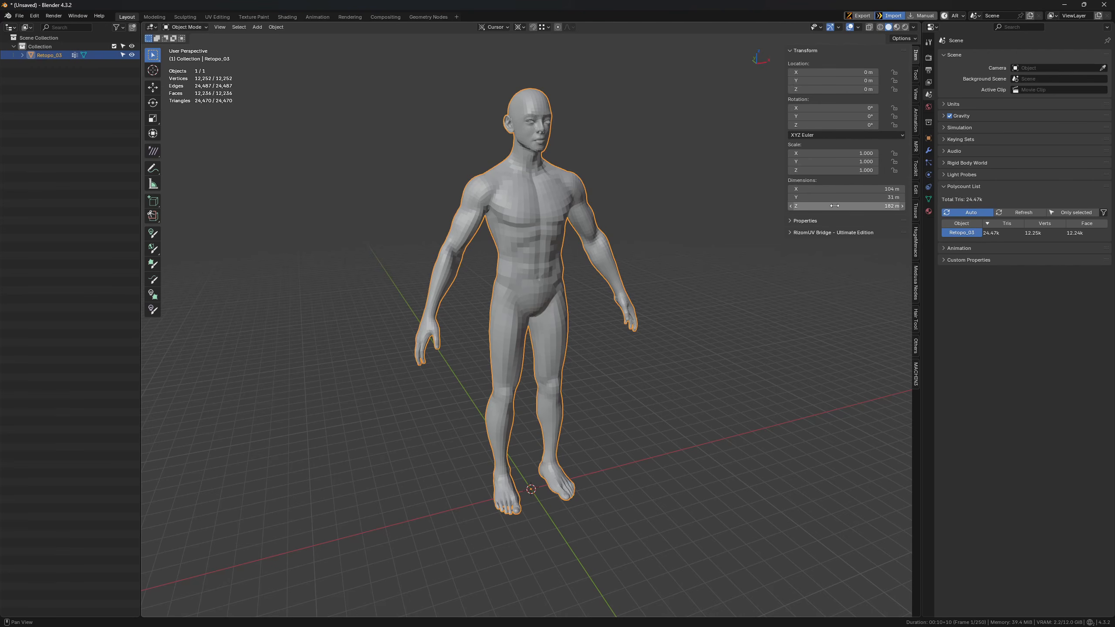
middle_click_drag(687, 304, 566, 290)
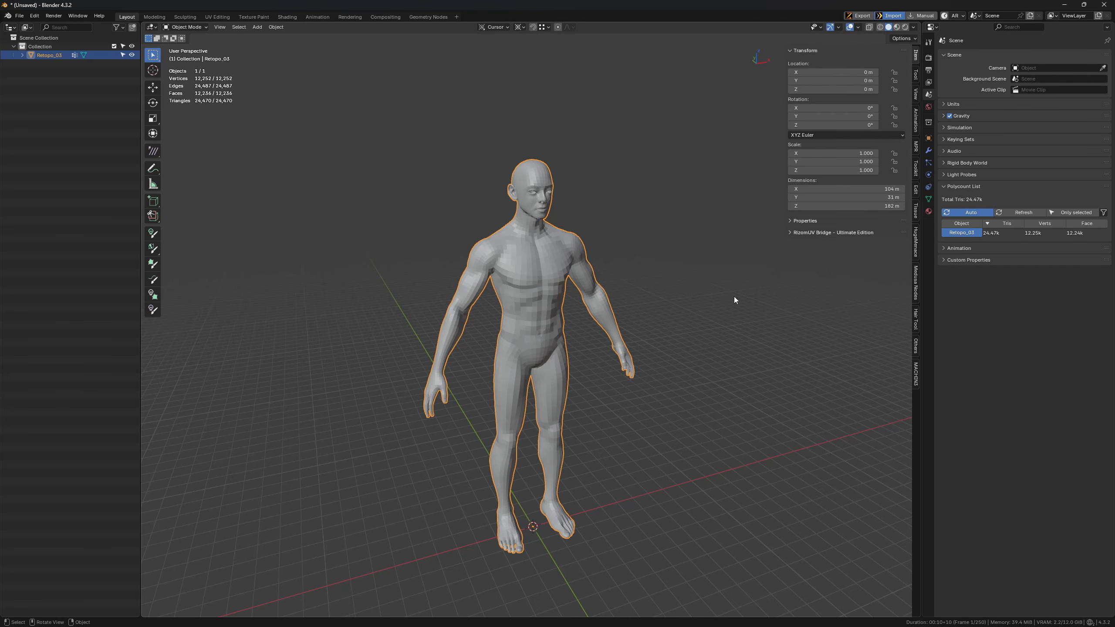
Step: Scale the imported Retopo_03 body uniformly by 0.01 and check its size against the grid
type("s")
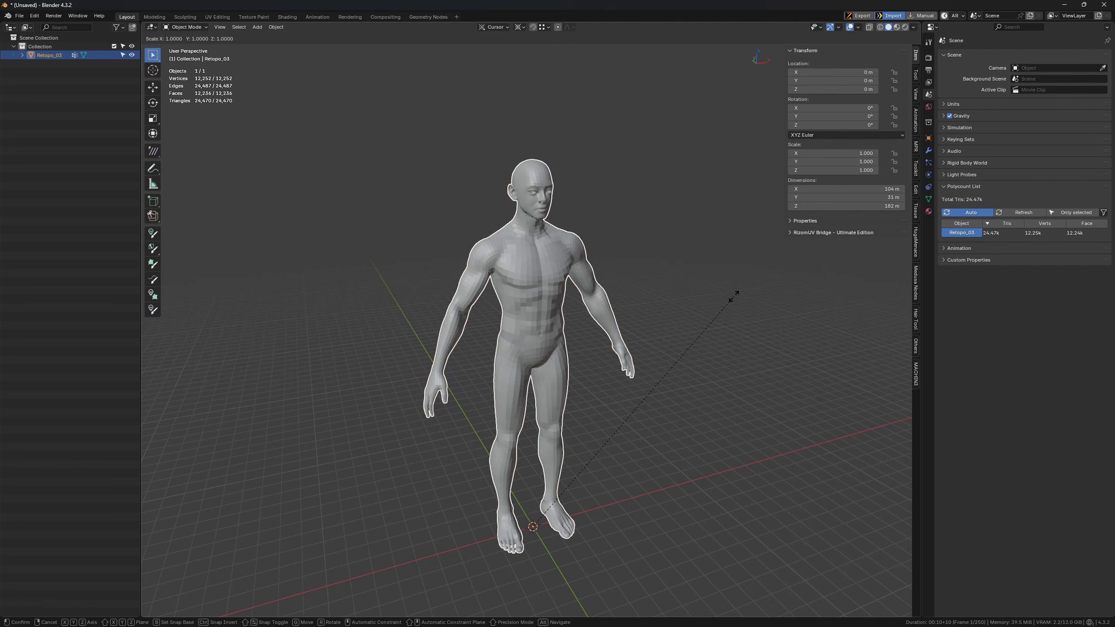
type("0.01")
key("Return")
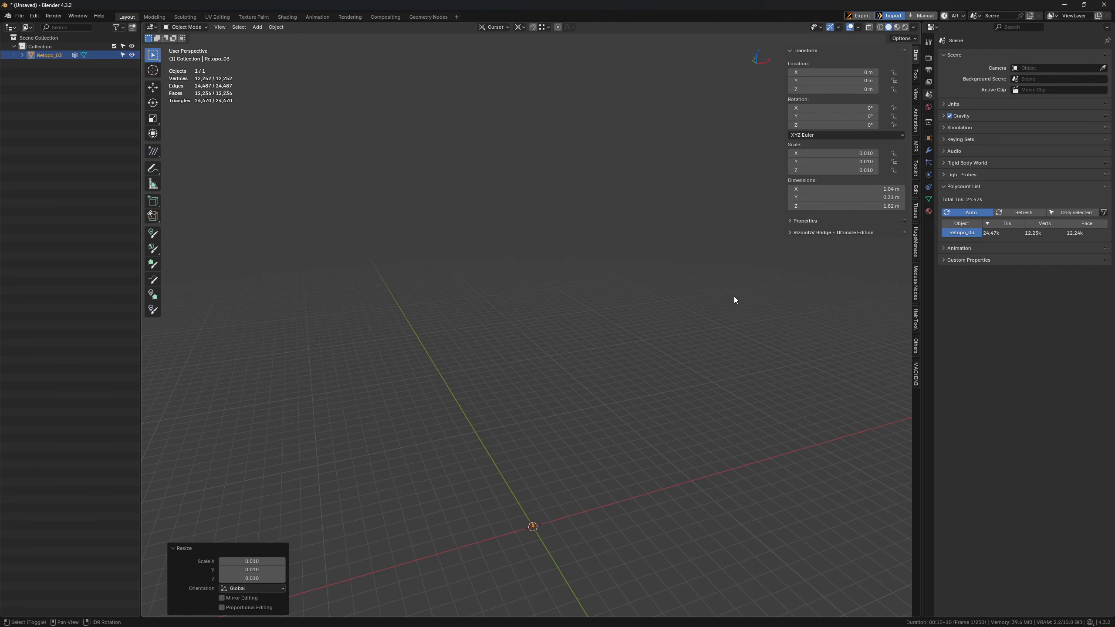
key("KP_Decimal")
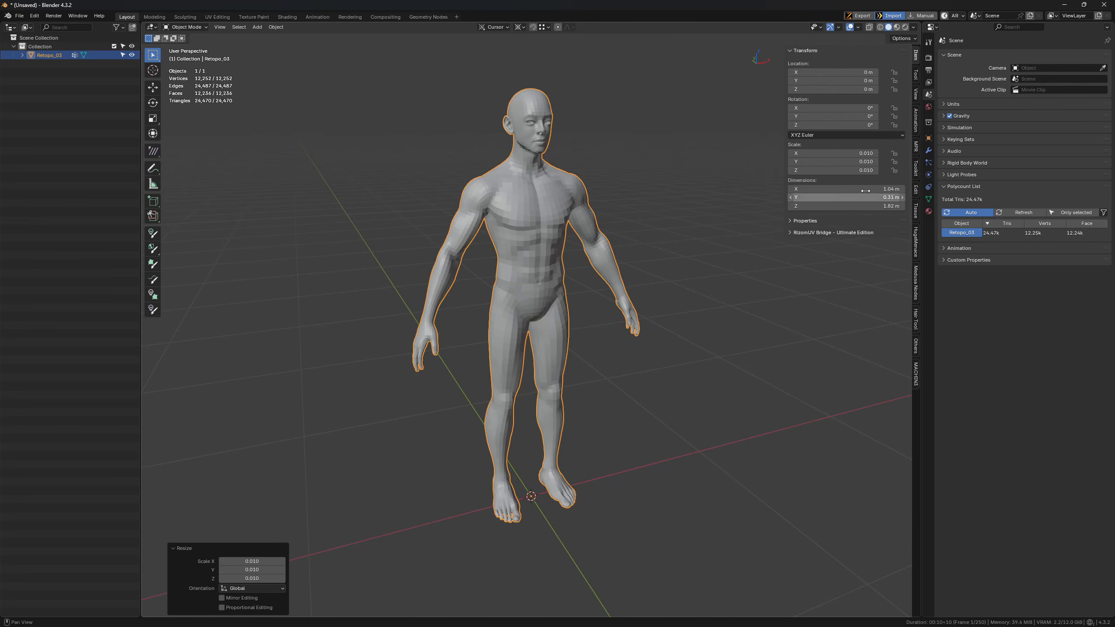
scroll(598, 238, "down", 1)
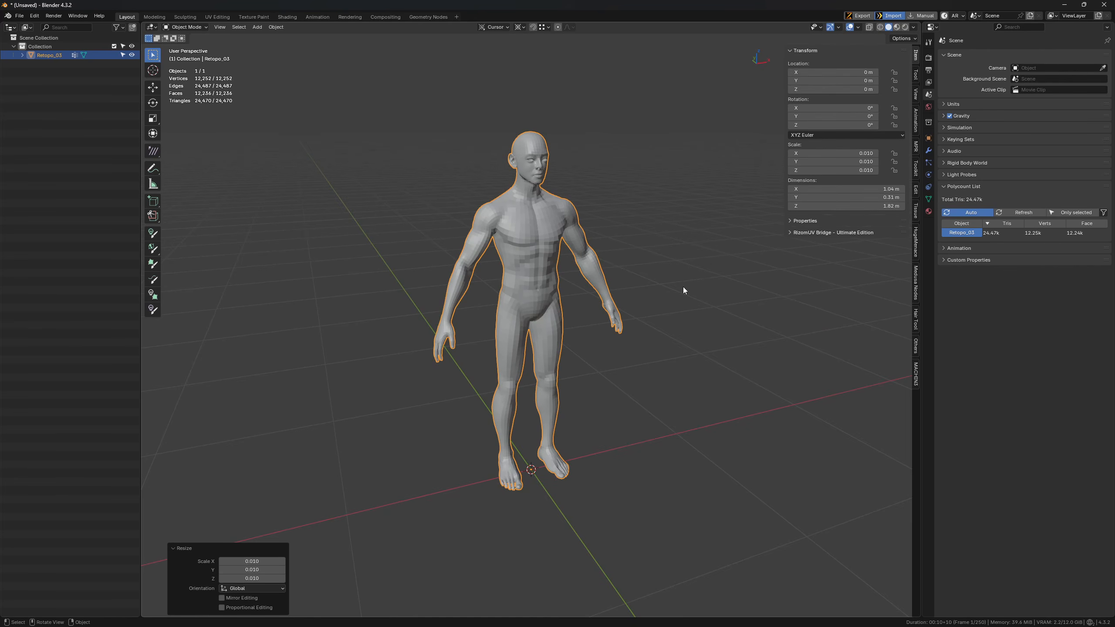
scroll(672, 291, "down", 8)
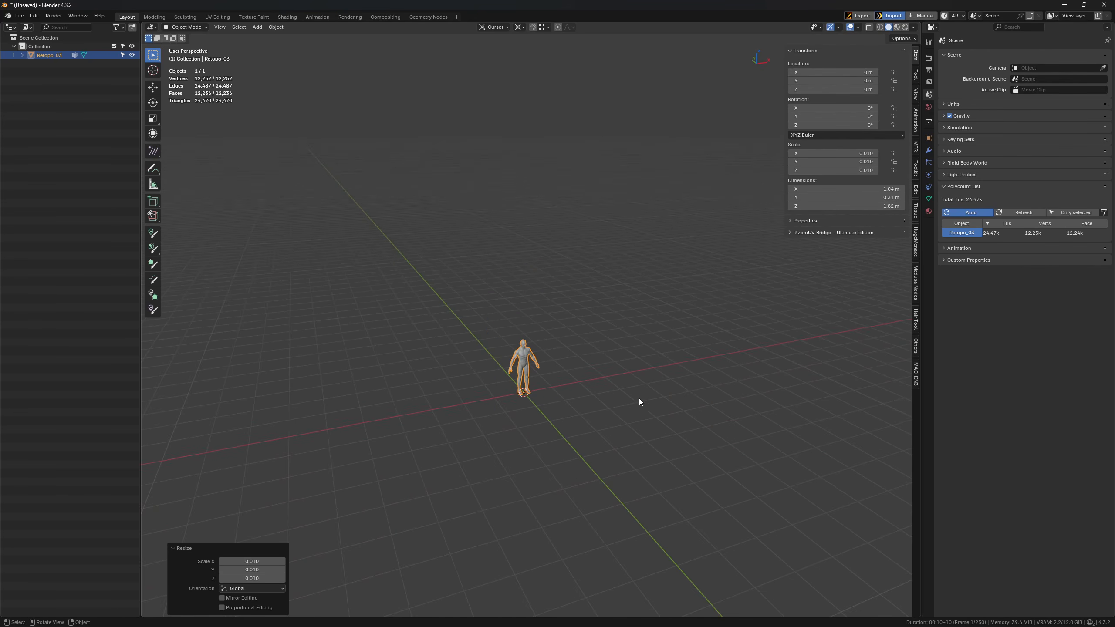
scroll(639, 398, "up", 8)
middle_click_drag(630, 352, 623, 405, "shift")
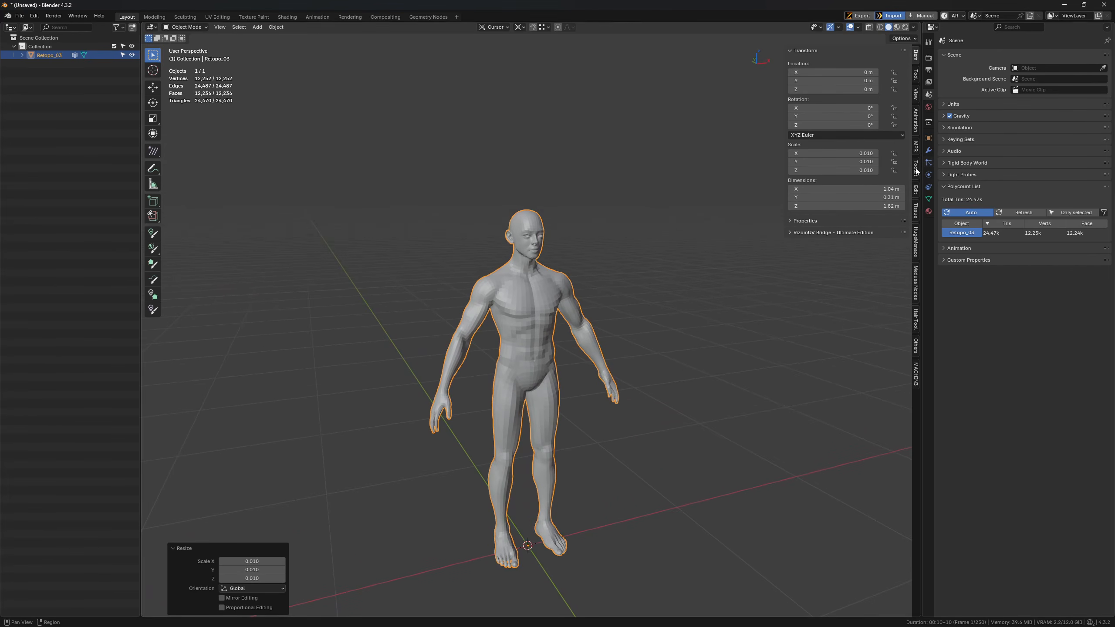
Step: Undo the scaling and the import of the Retopo_03 body
key("ctrl+z")
key("ctrl+z")
key("ctrl+z")
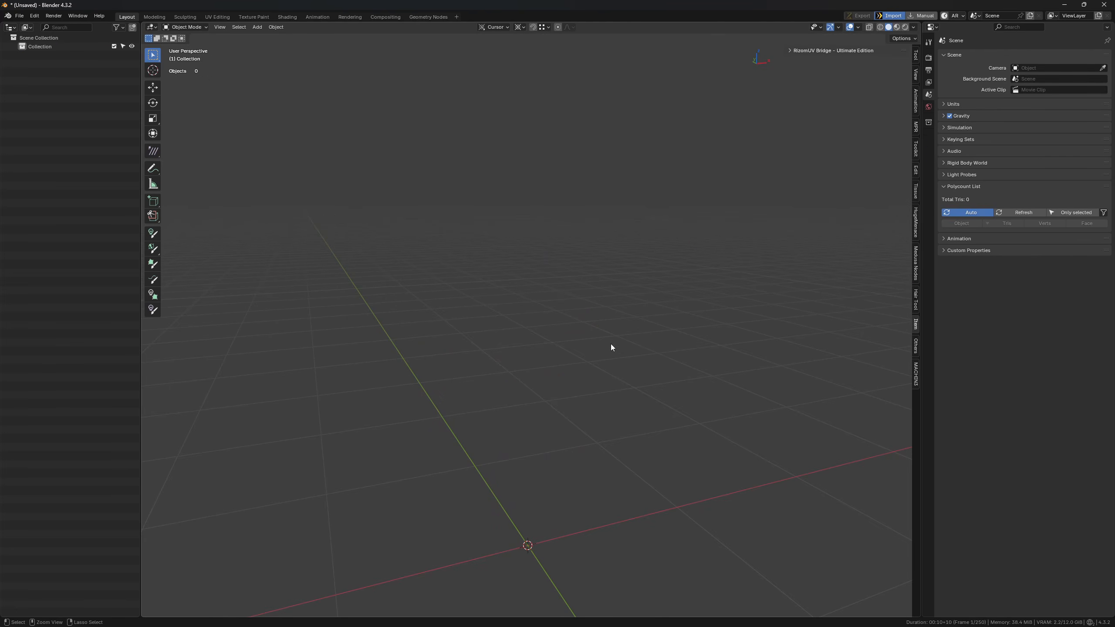
Step: Set the GoB add-on's general scale option to Manual with a scale factor of 100, and minimize the preferences
left_click(34, 15)
left_click(56, 128)
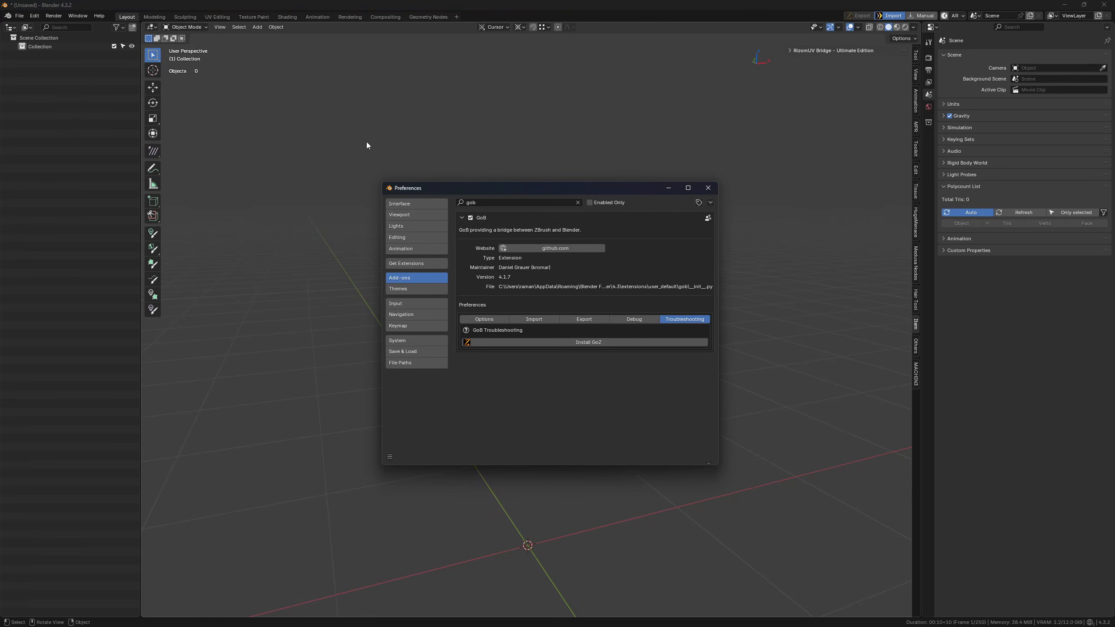
left_click(483, 320)
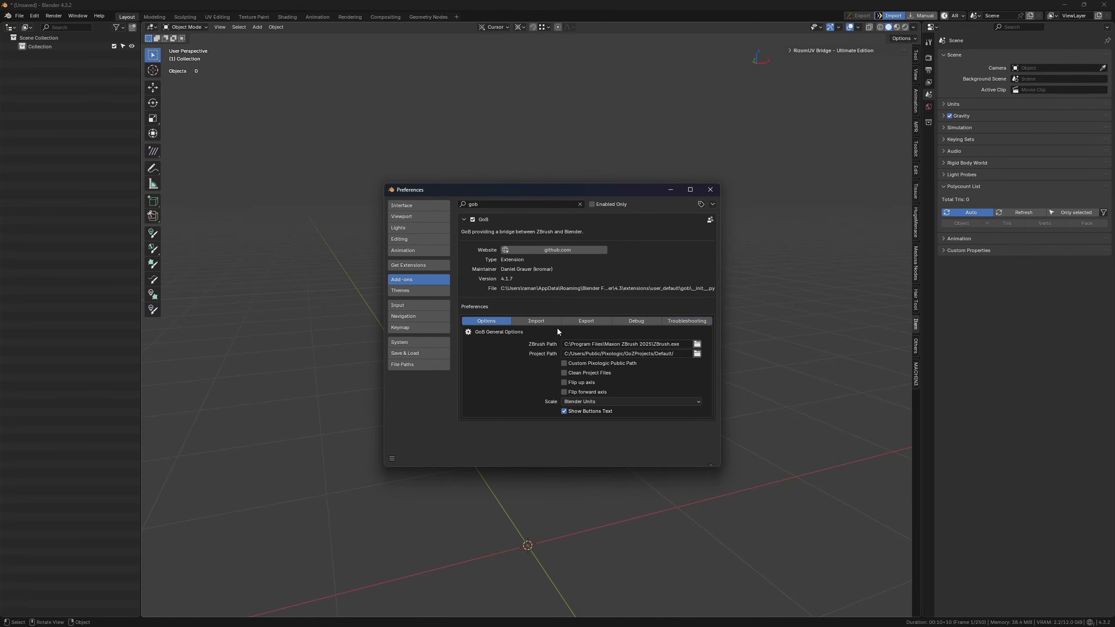
left_click(594, 401)
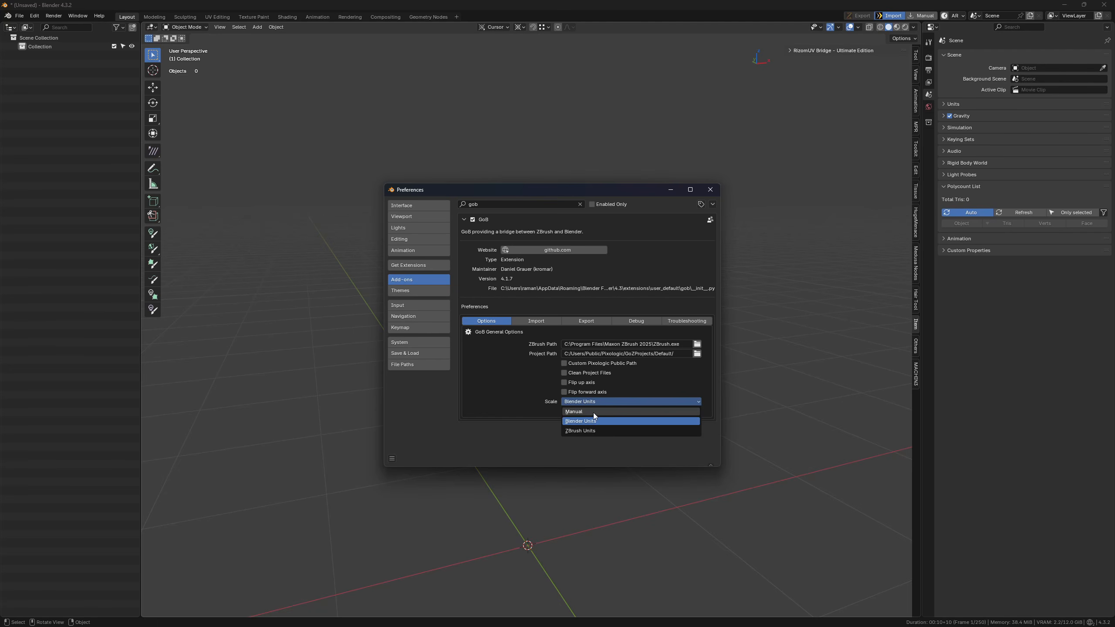
left_click(593, 413)
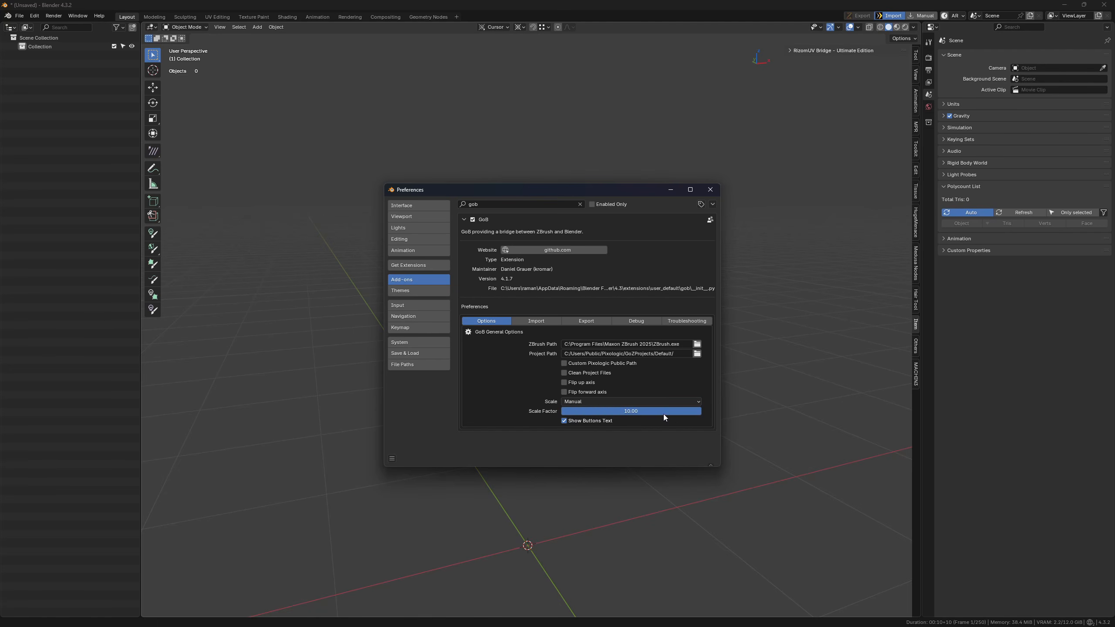
left_click(678, 411)
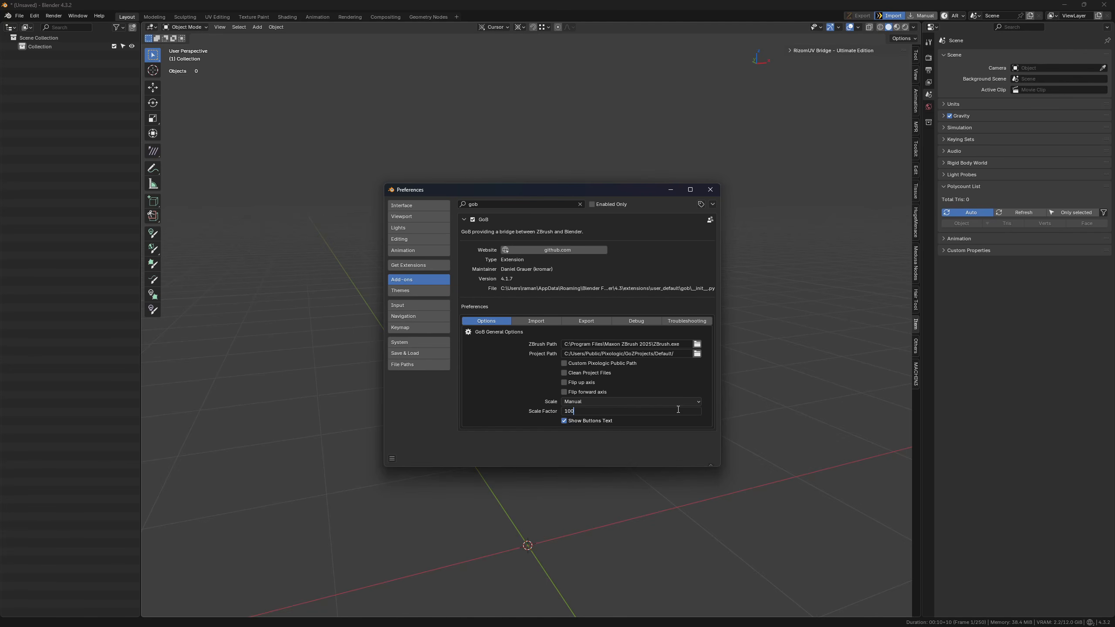
key("Return")
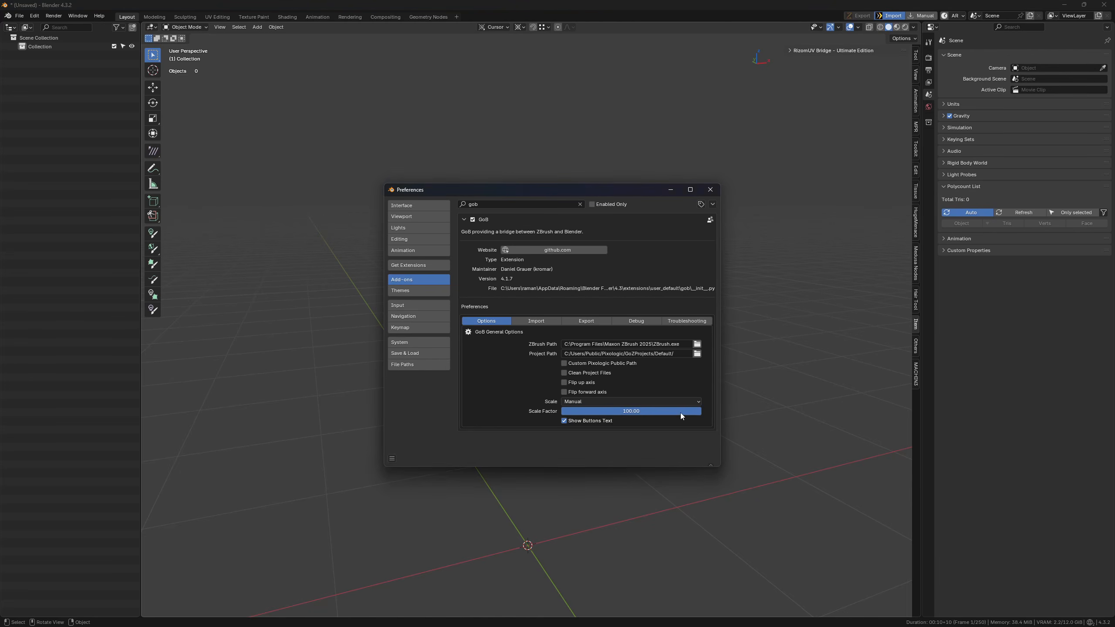
left_click(673, 191)
scroll(615, 322, "down", 5)
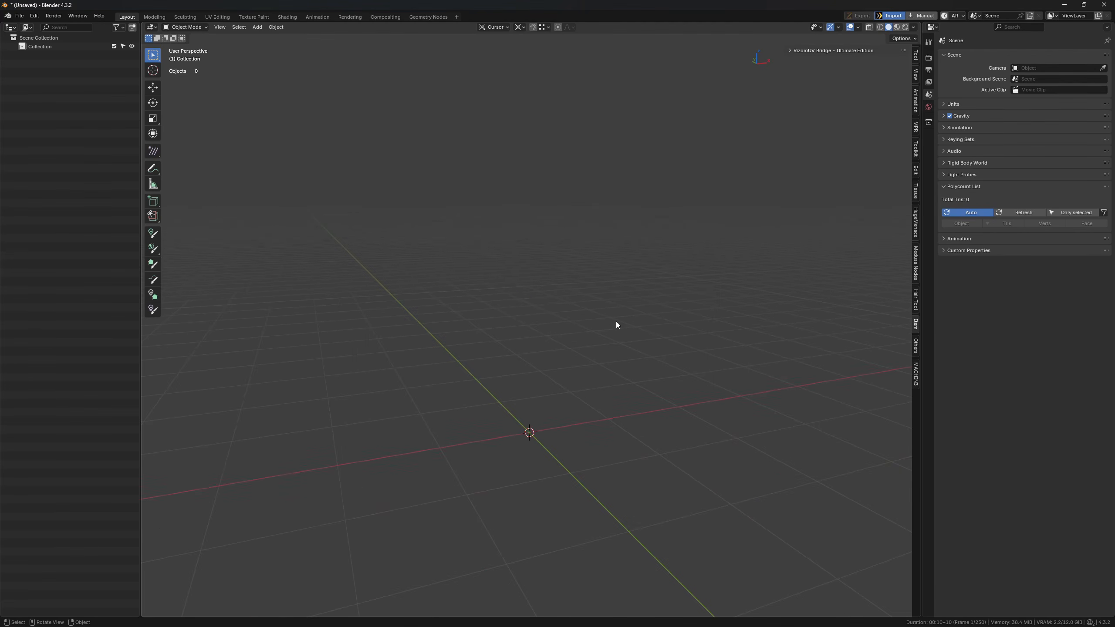
Step: Switch to ZBrush, send the Retopo_03 body with GoZ again, and return to Blender
key("alt+Tab")
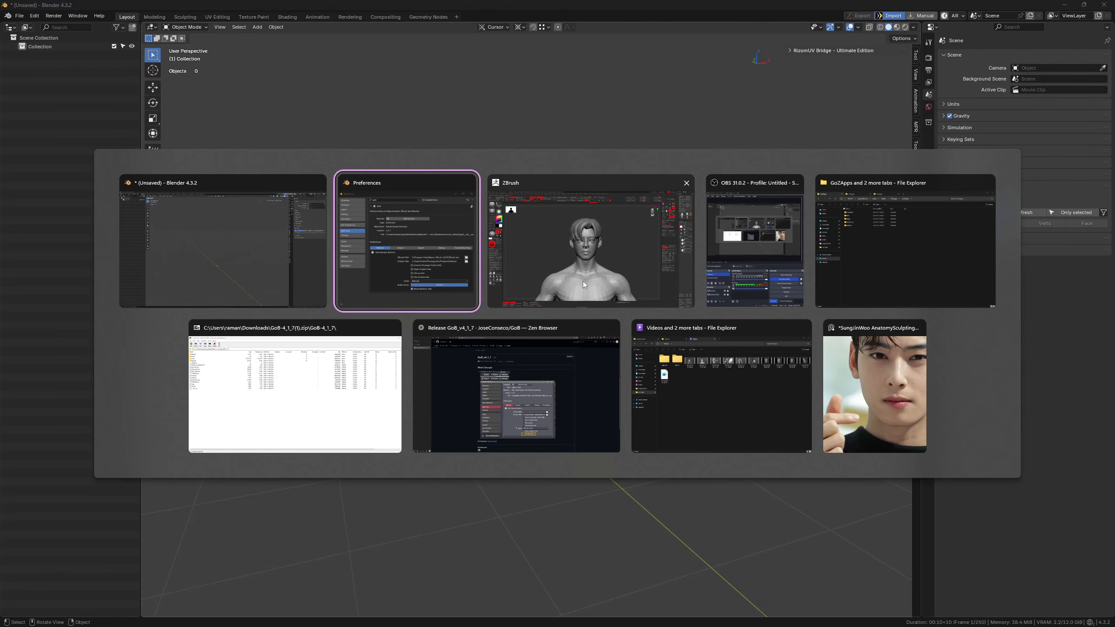
left_click(583, 281)
left_click(1039, 82)
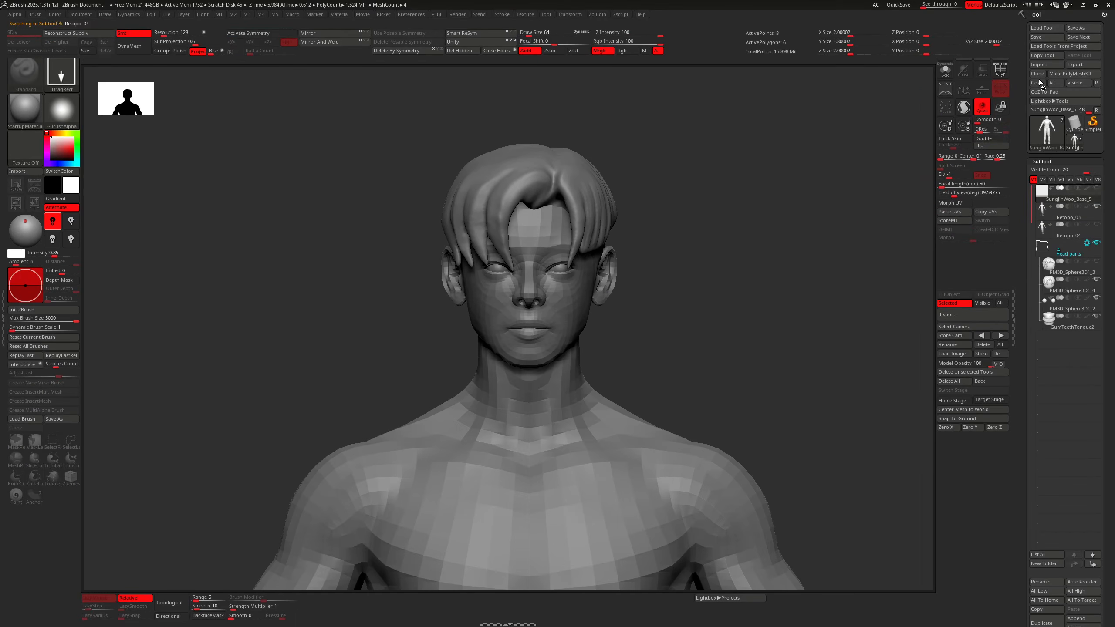
key("alt+Tab")
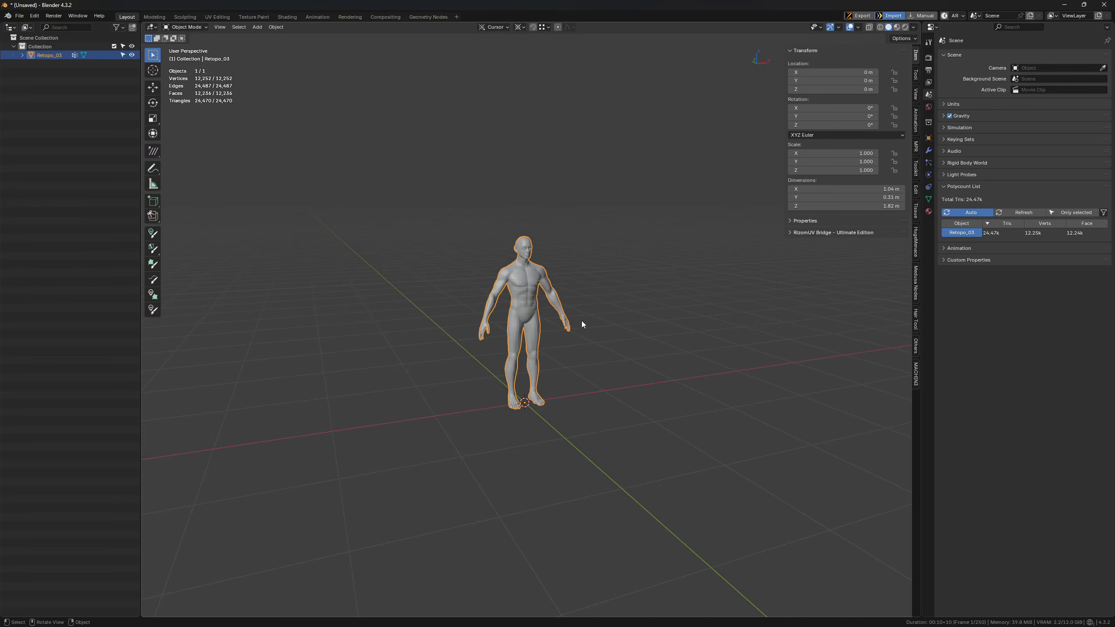
Step: Check the re-imported body's dimensions, front and angled views, and object data properties
scroll(583, 321, "up", 3)
middle_click_drag(526, 215, 528, 259, "shift")
scroll(528, 258, "up", 4)
middle_click_drag(574, 317, 538, 317)
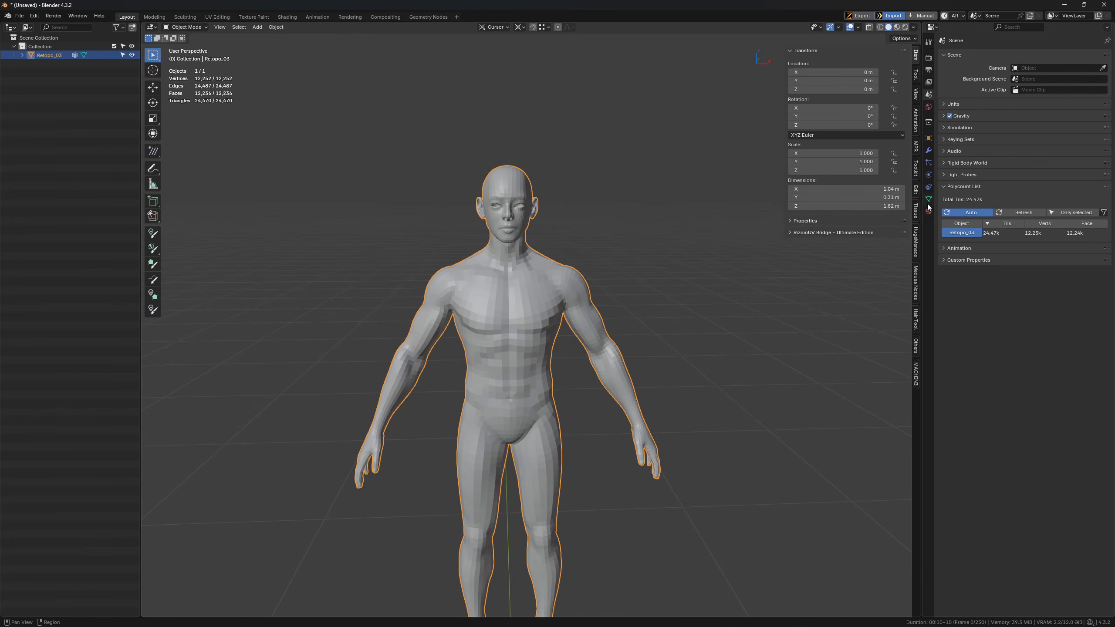
left_click(834, 206)
left_click(750, 333)
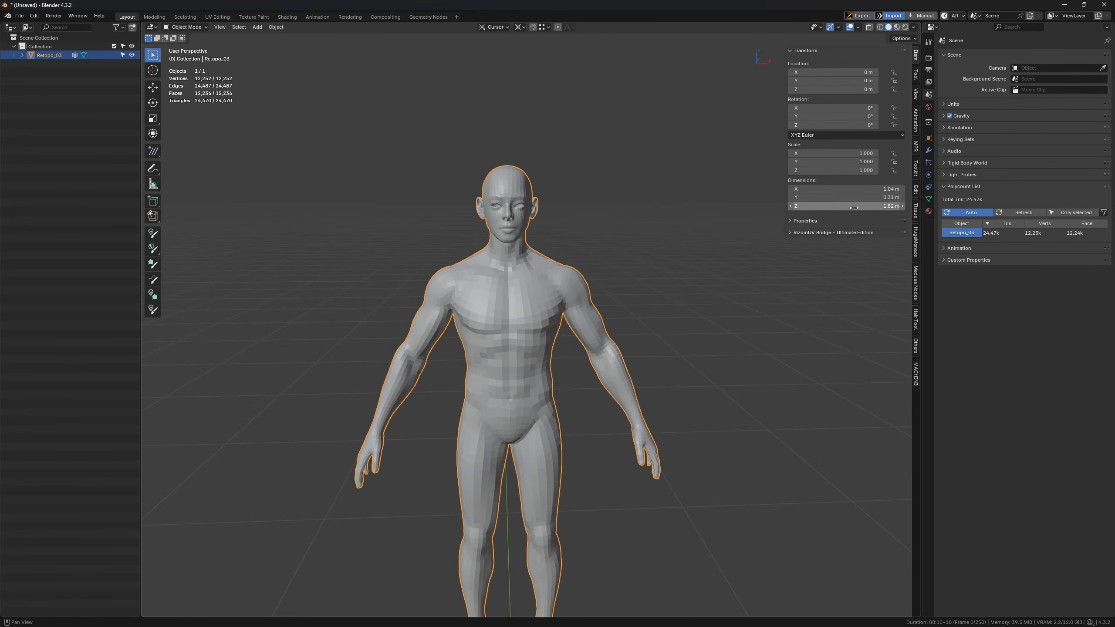
middle_click_drag(732, 362, 608, 340, "alt")
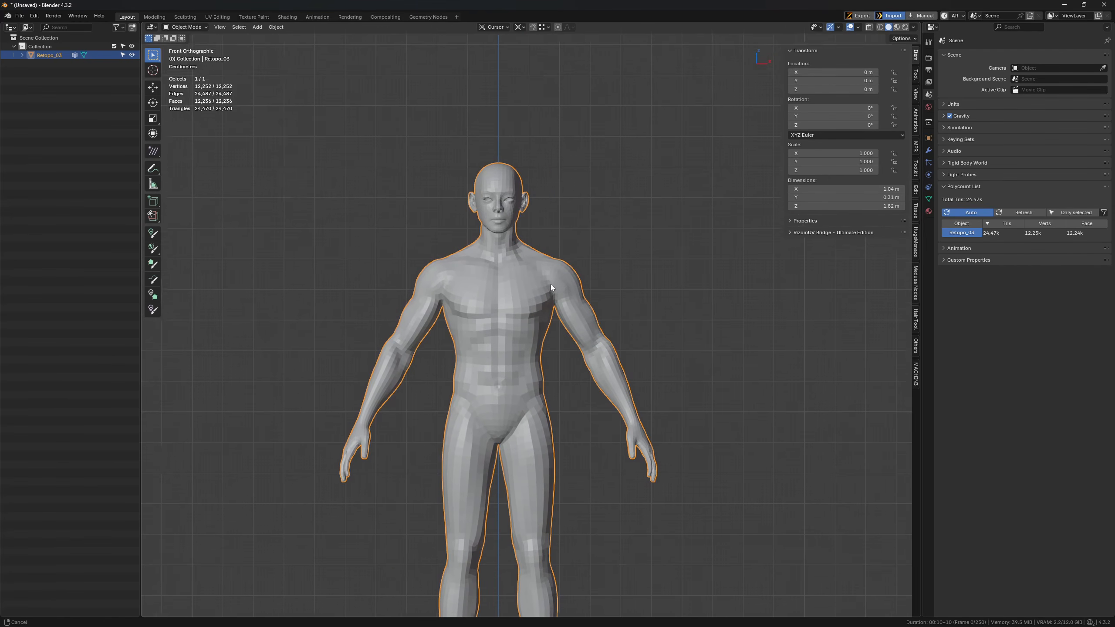
middle_click_drag(551, 284, 597, 277)
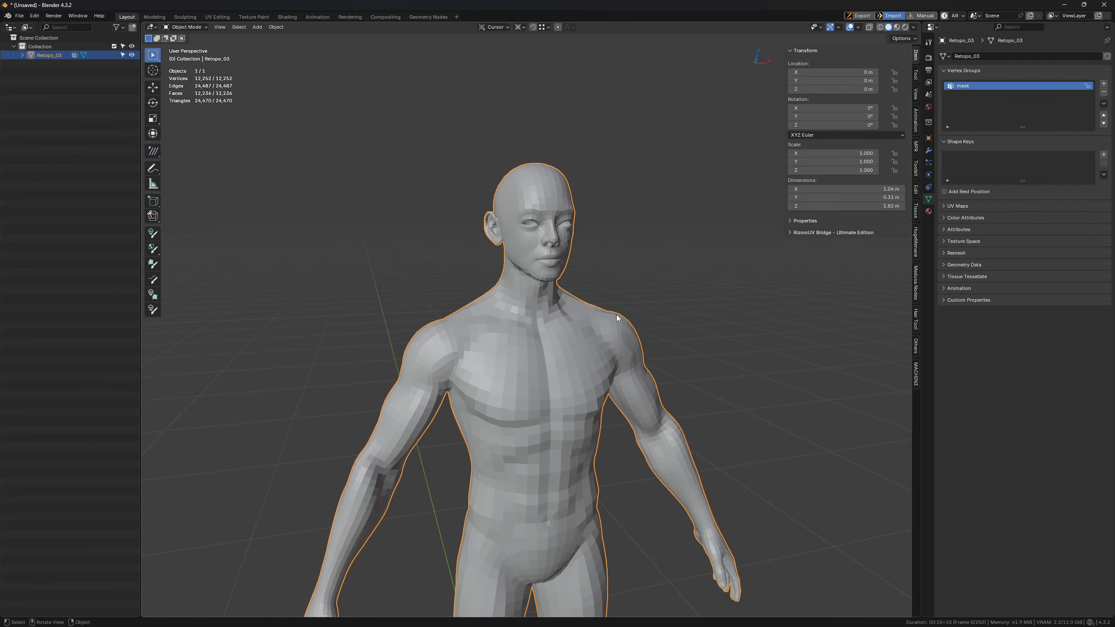
Step: Switch to ZBrush, turn on the PolyFrame display for the body, and return to Blender
key("alt+Tab")
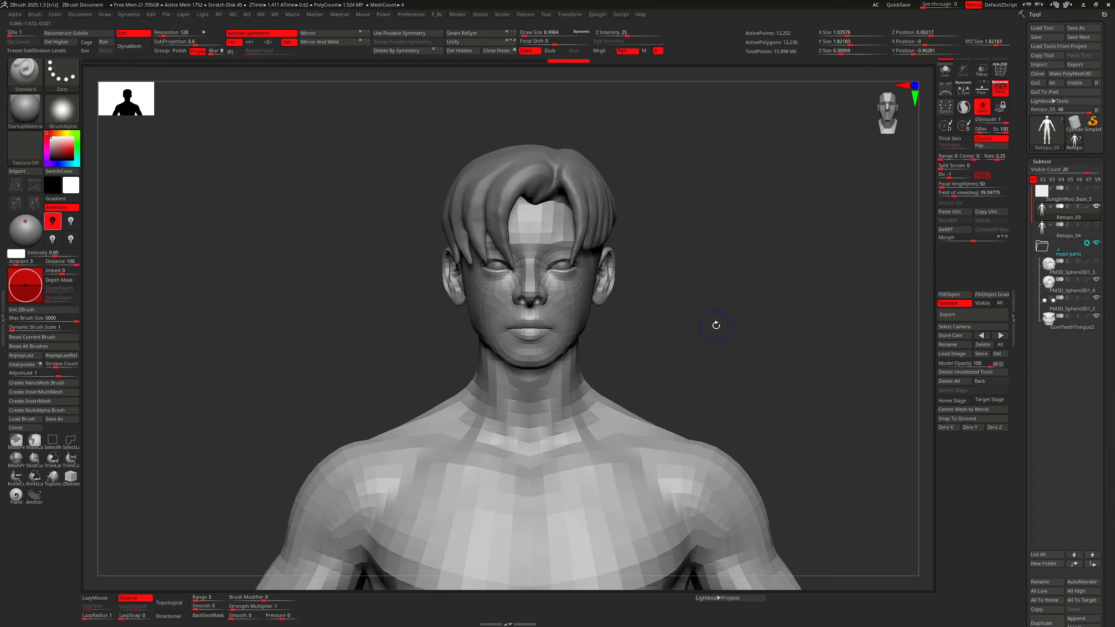
key("shift+f")
key("alt+Tab")
Step: Put the Retopo_03 body into Sculpt Mode in Blender and examine its face sets
mouse_move(637, 302)
middle_mouse_down()
mouse_move(606, 290)
mouse_move(654, 279)
mouse_move(621, 313)
mouse_move(554, 303)
mouse_move(568, 281)
mouse_move(601, 285)
middle_mouse_up()
key("Tab")
left_click(551, 279)
scroll(565, 328, "down", 2)
scroll(565, 329, "down", 2)
scroll(556, 273, "up", 5)
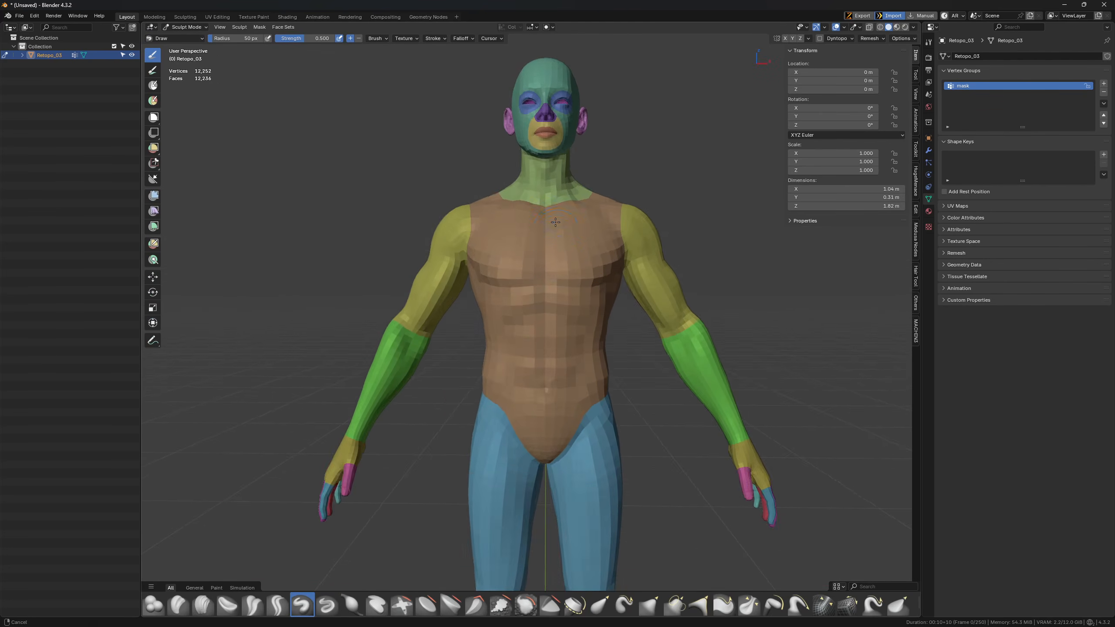
scroll(555, 274, "up", 3)
Step: Compare the body's polygroups in ZBrush with its face sets in Blender
key("alt+Tab")
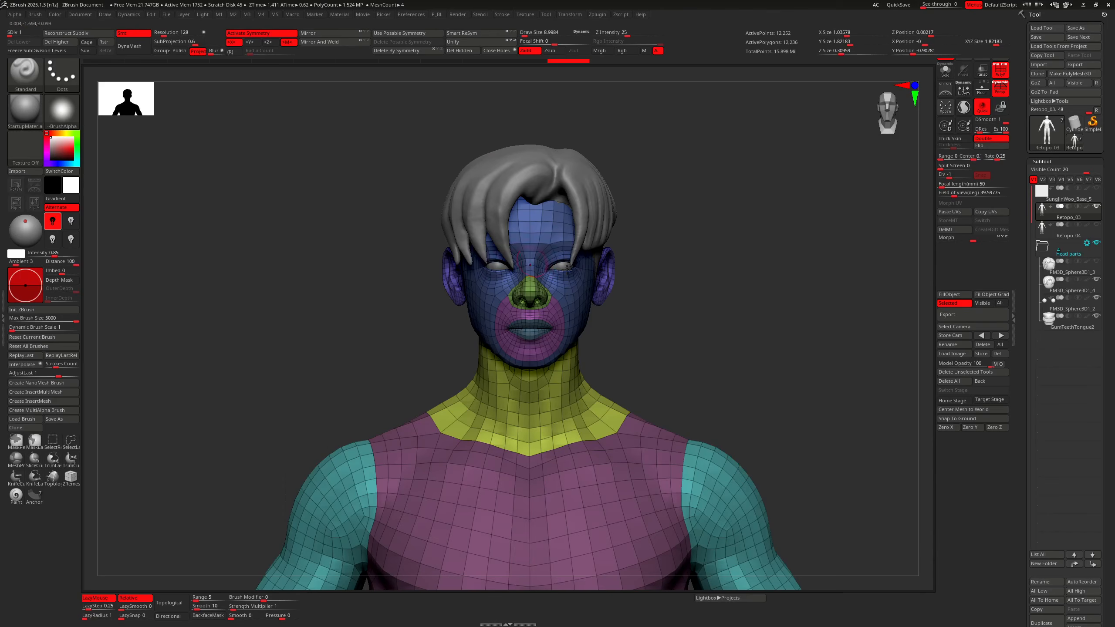
mouse_move(676, 305)
right_mouse_down("alt")
mouse_move(774, 294)
mouse_move(755, 250)
right_mouse_up("alt")
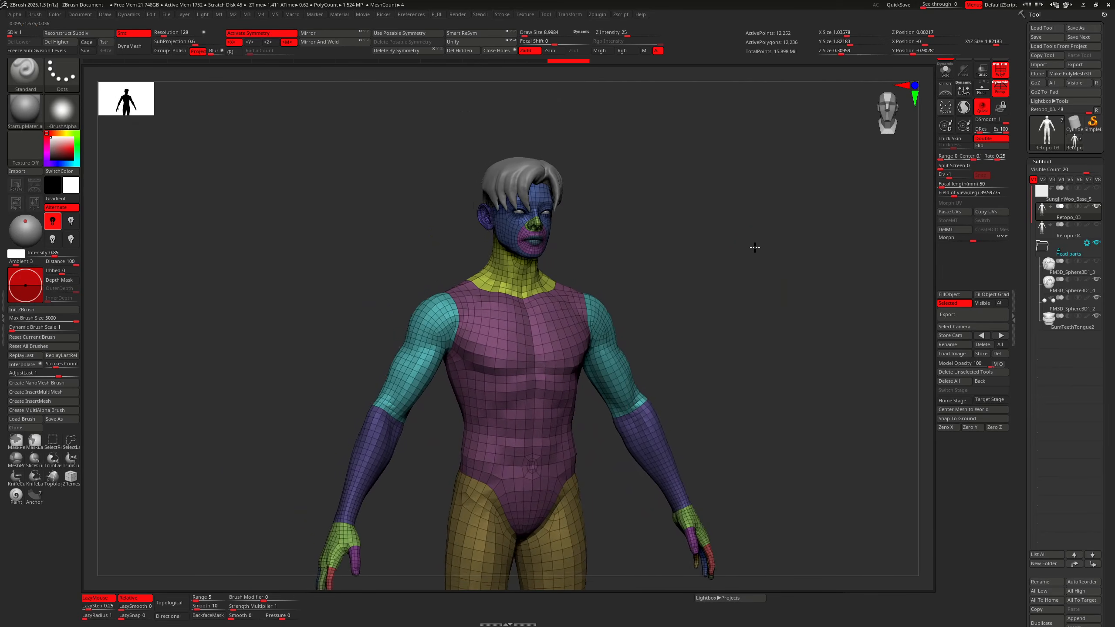
key("alt+Tab")
scroll(643, 287, "down", 4)
key("alt+Tab")
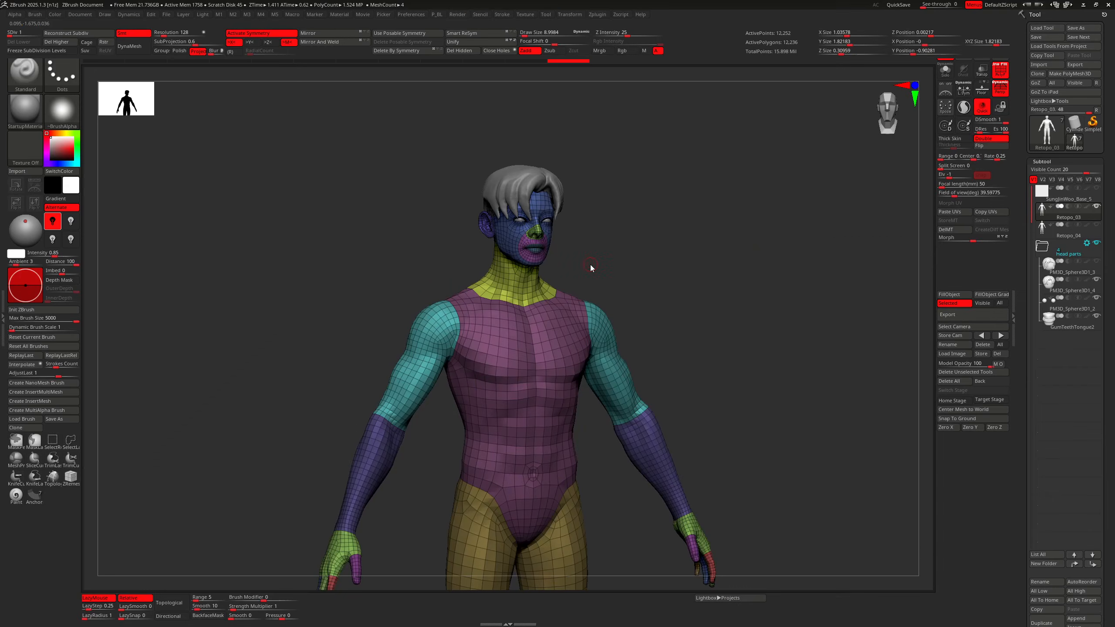
Step: Check the head, torso and arm polygroups in ZBrush once more against the coloured face sets in Blender
key("alt+Tab")
key("alt+Tab")
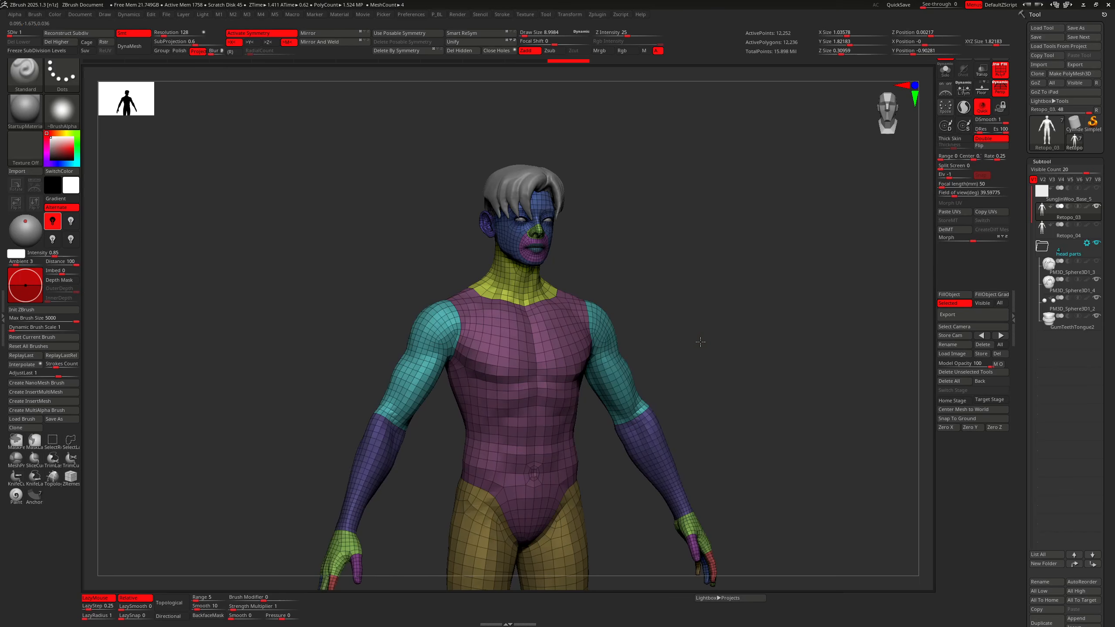
mouse_move(608, 269)
right_mouse_down("ctrl")
mouse_move(698, 287)
mouse_move(670, 269)
mouse_move(622, 294)
right_mouse_up("ctrl")
key("alt+Tab")
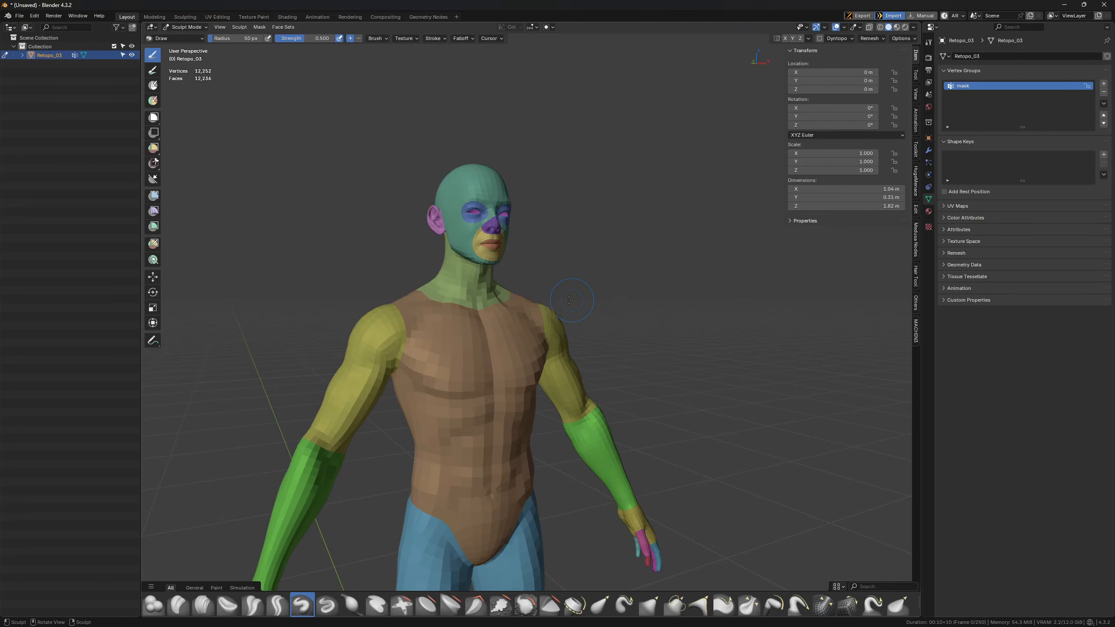
middle_click_drag(527, 323, 535, 332)
Step: Return the body to Object Mode and enable Polygroups to Vertex Groups in the GoB add-on's import preferences
key("Tab")
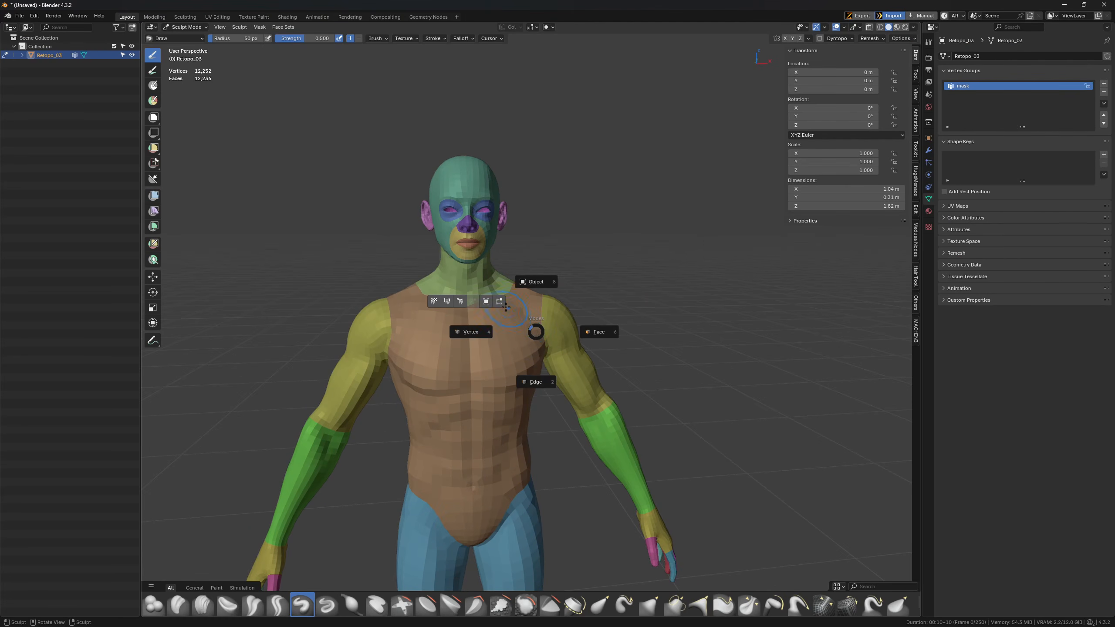
left_click(484, 299)
left_click(34, 15)
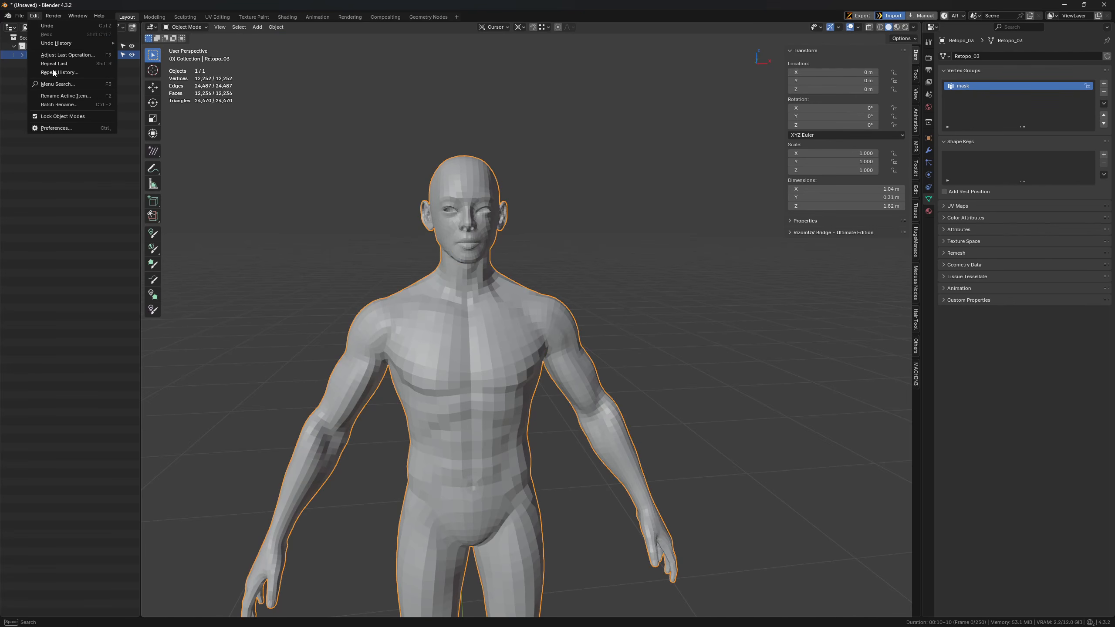
left_click(75, 129)
left_click(544, 321)
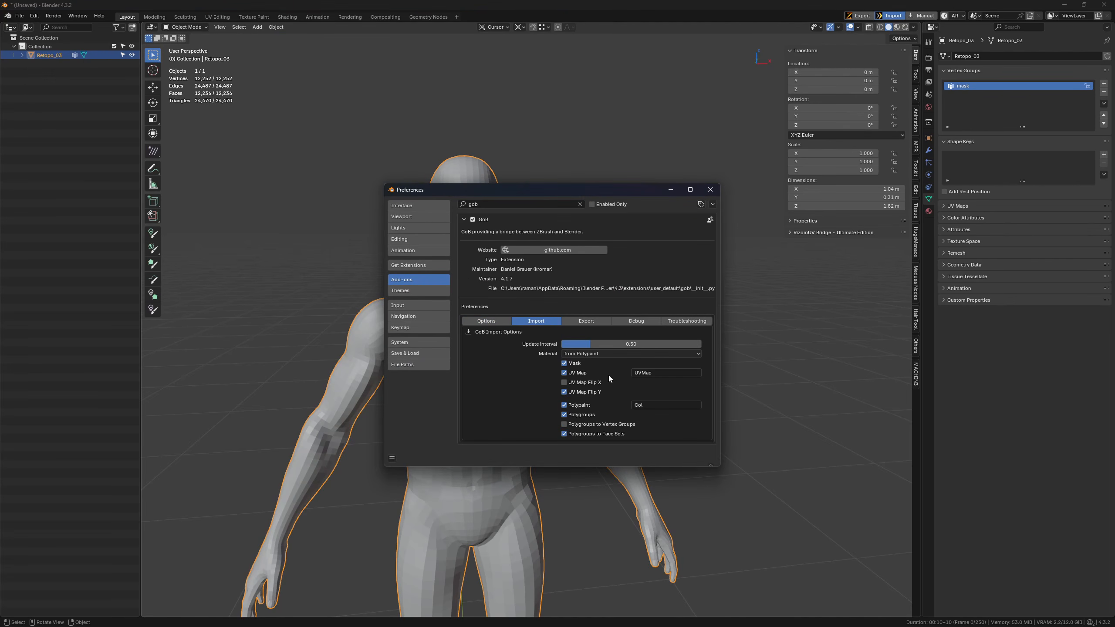
left_click(597, 424)
key("alt+Tab")
middle_click_drag(655, 308, 646, 335)
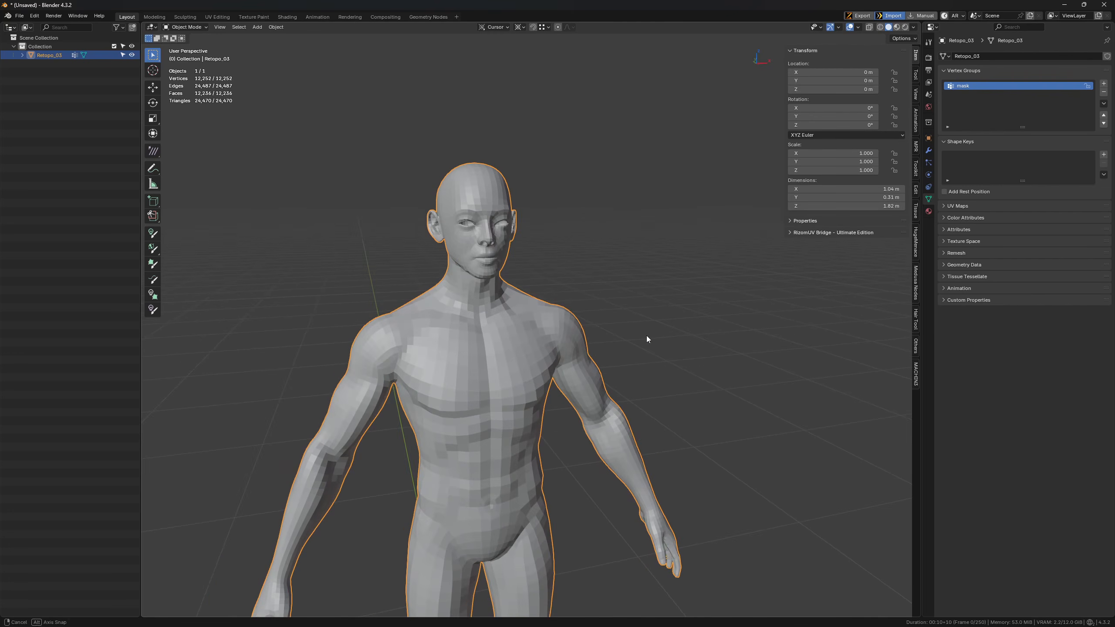
Step: Switch to ZBrush, send the body to Blender again through GoZ, and return to Blender
key("alt+Tab")
left_click(665, 192)
key("alt+Tab")
key("Tab")
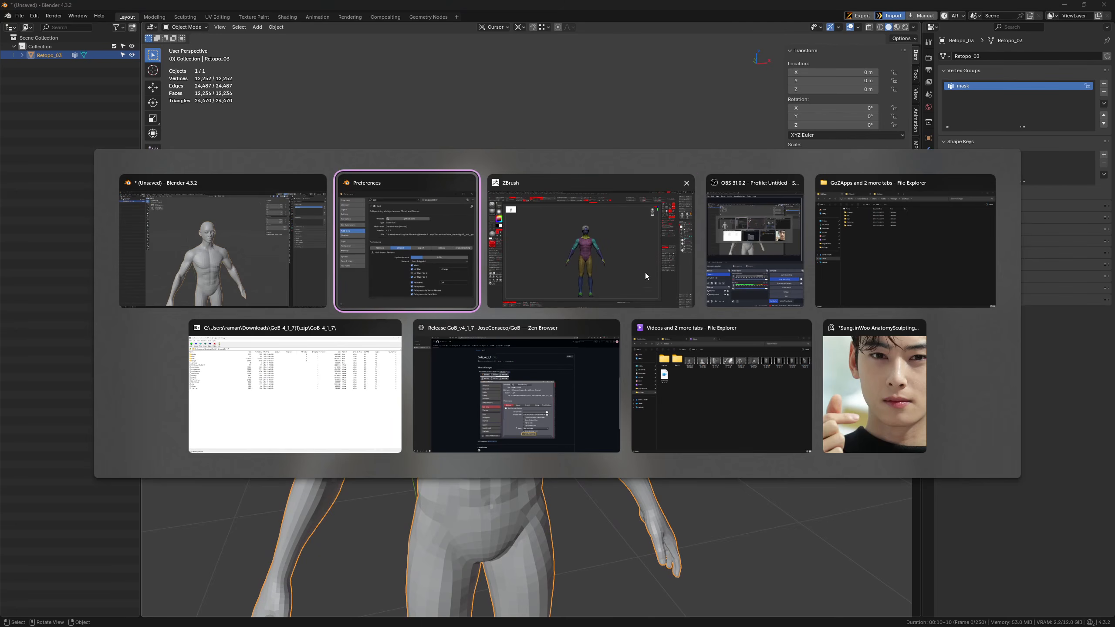
right_click_drag(660, 309, 685, 331)
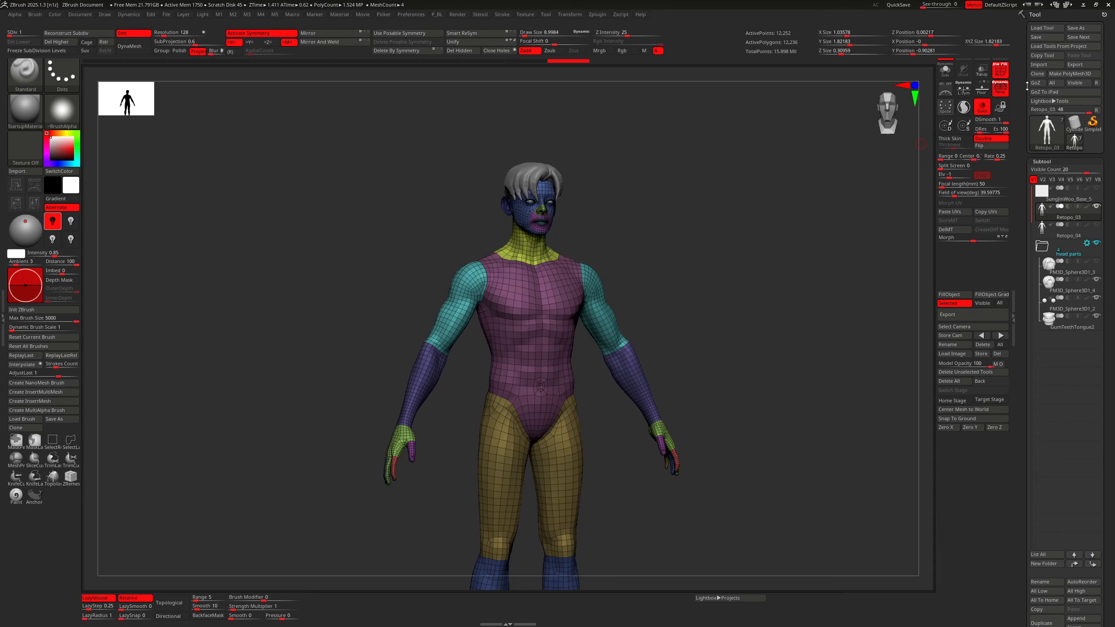
key("ctrl+g")
key("alt+Tab")
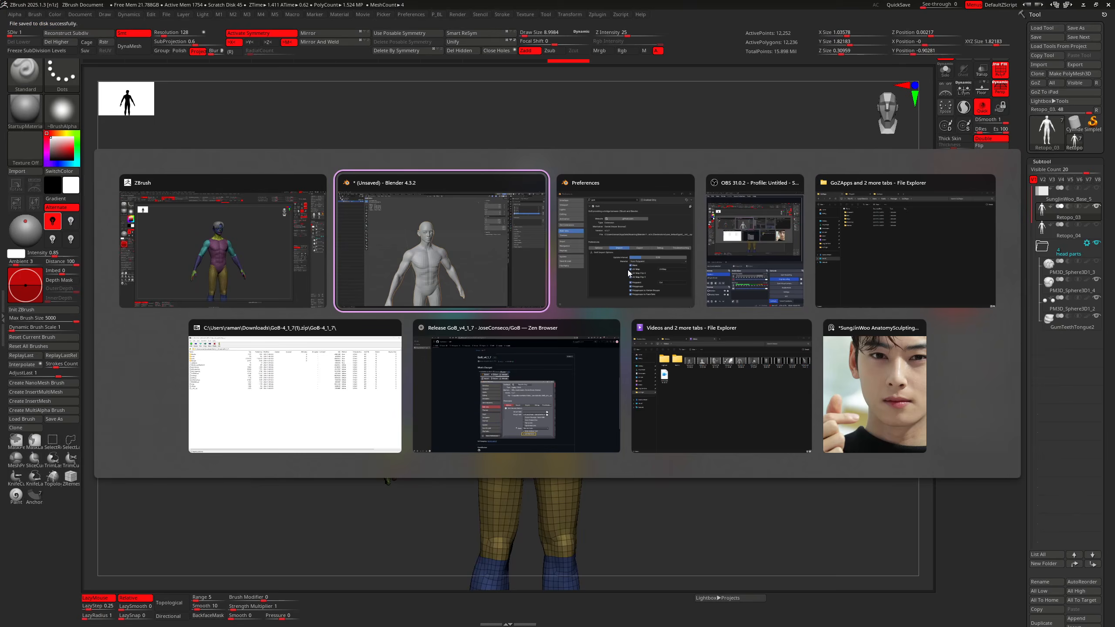
left_click_drag(1024, 122, 1022, 363)
key("alt+Tab")
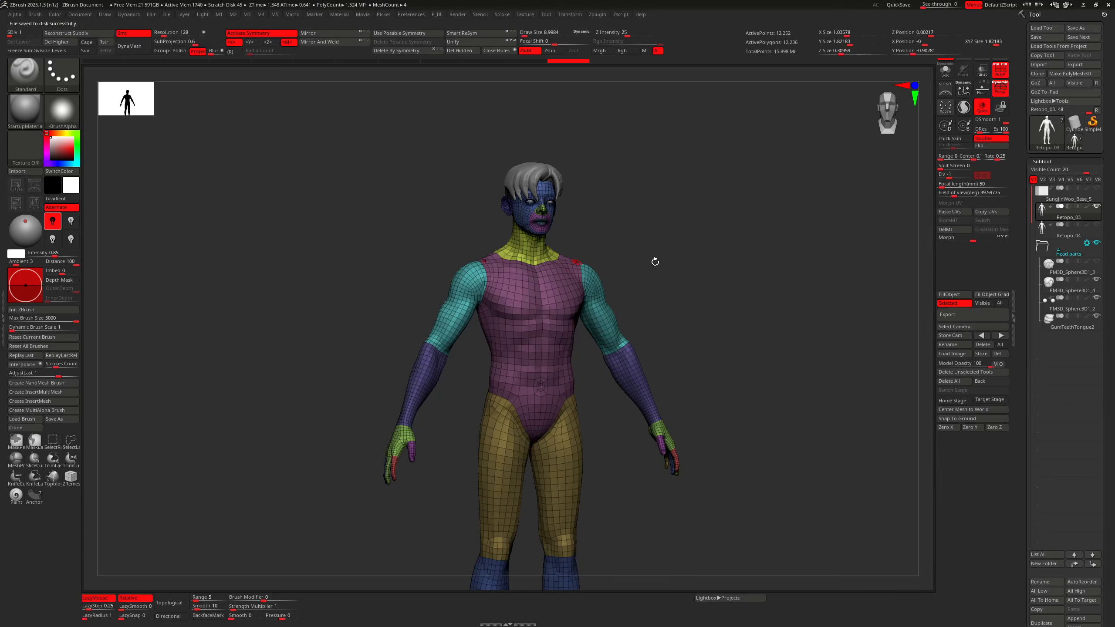
key("alt+Tab")
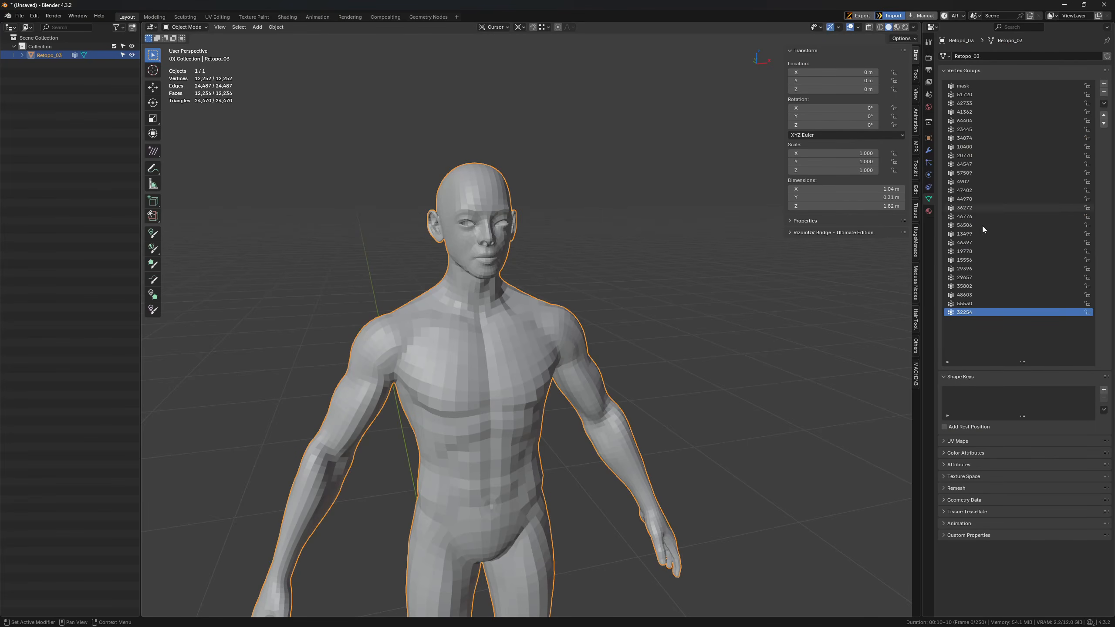
Step: Review the imported vertex groups on the body in Weight Paint mode and return to Object Mode
key("Tab")
left_click(476, 340)
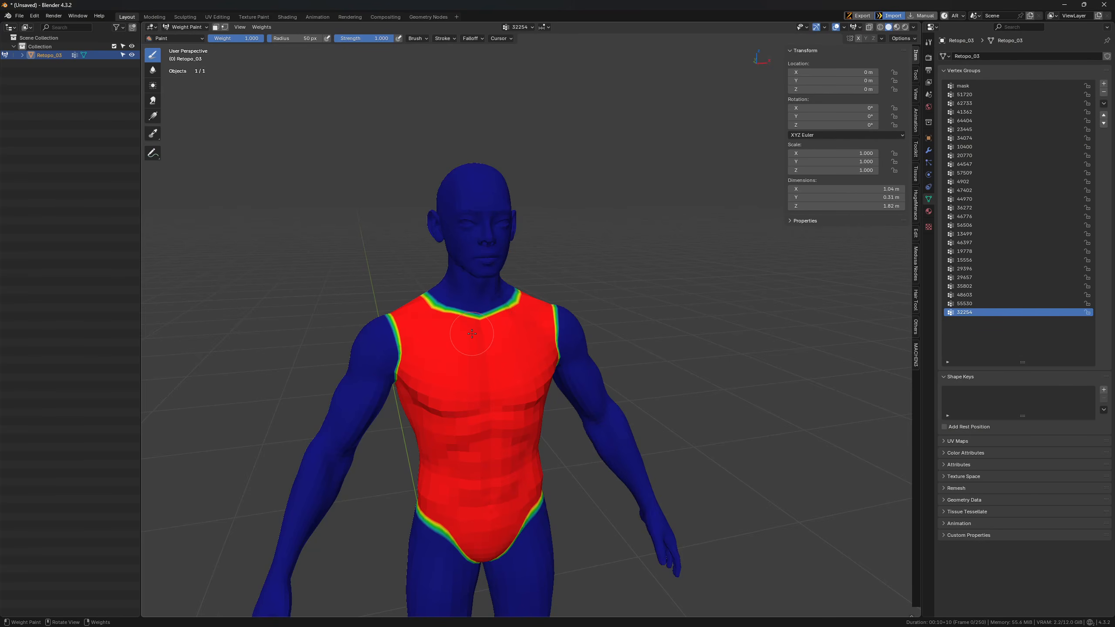
scroll(526, 390, "down", 2)
middle_click_drag(526, 391, 516, 303, "shift")
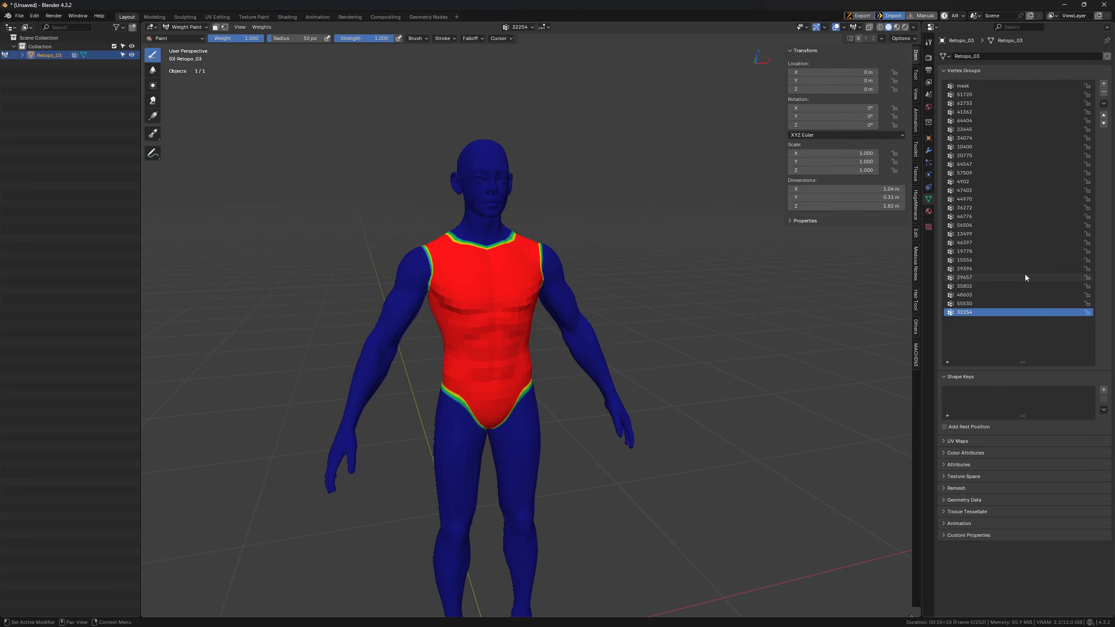
scroll(1023, 274, "up", 11, "ctrl")
scroll(1013, 276, "up", 13, "ctrl")
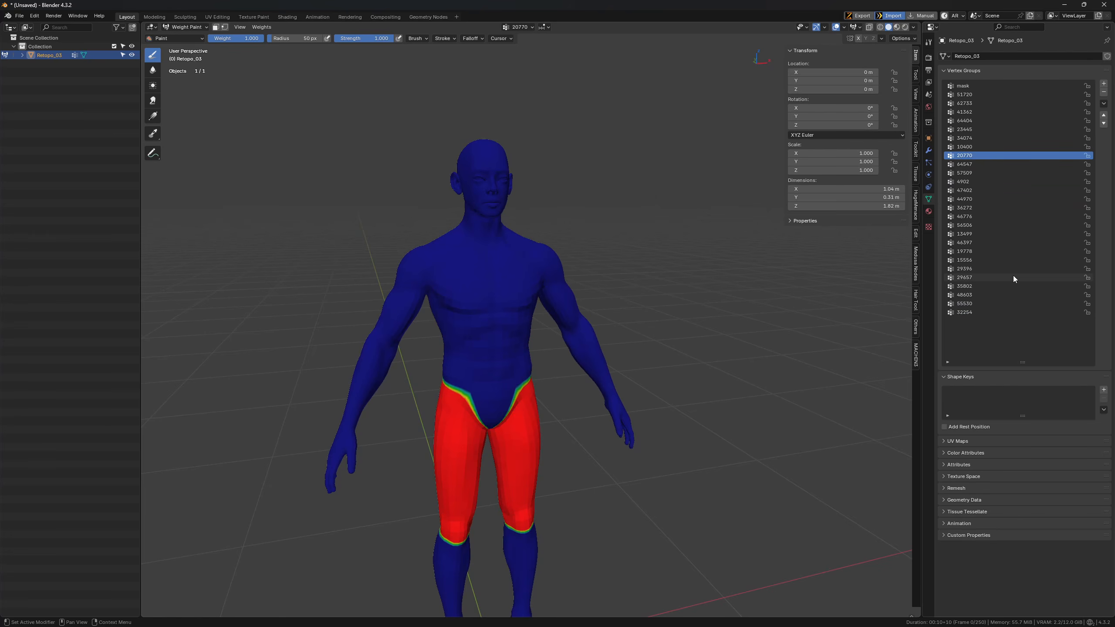
scroll(1011, 277, "down", 4, "ctrl")
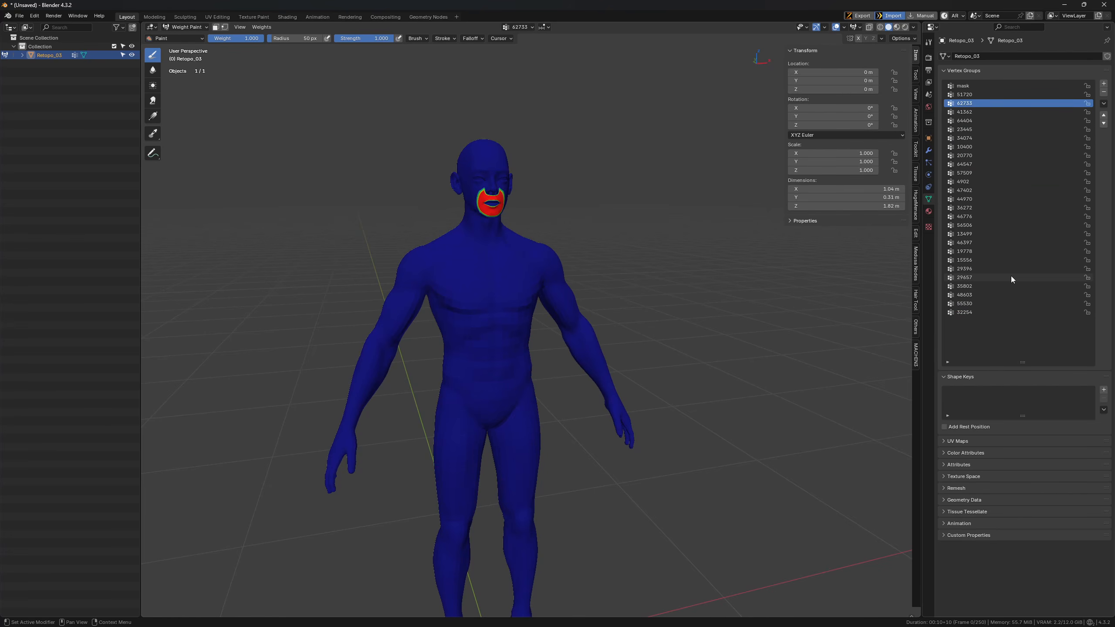
scroll(519, 296, "up", 1)
key("Tab")
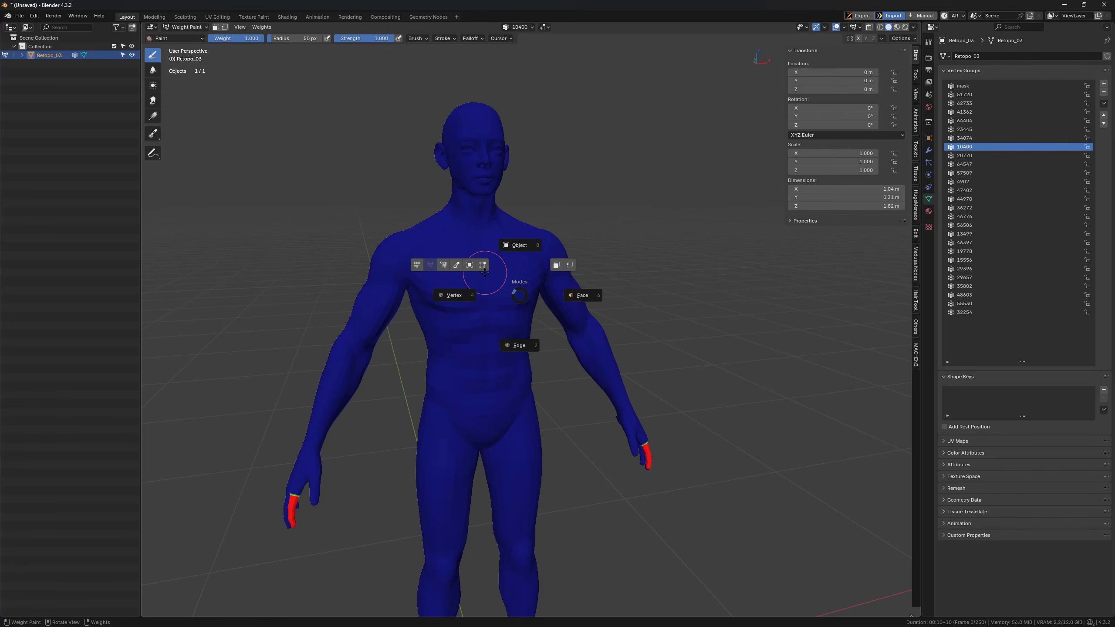
left_click(473, 264)
Step: Inspect the mesh topology of the head and shoulders in Edit Mode and go back to Object Mode
middle_click_drag(552, 216, 645, 311, "shift")
scroll(644, 312, "up", 3)
key("KP_1")
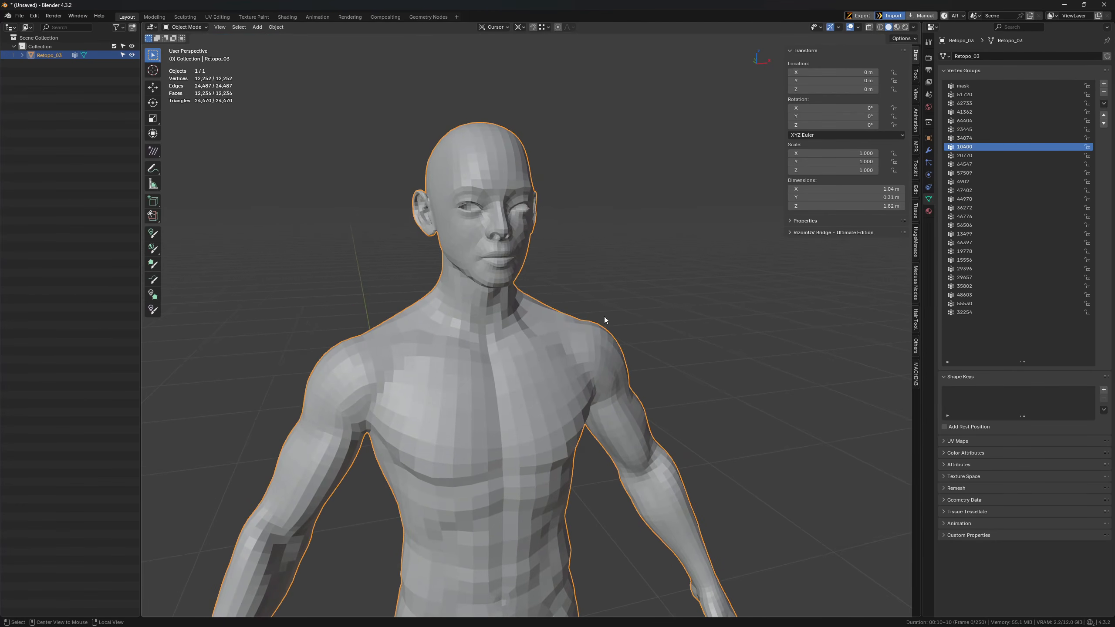
scroll(568, 378, "up", 4)
key("Tab")
middle_click_drag(539, 310, 554, 298)
scroll(555, 298, "down", 3)
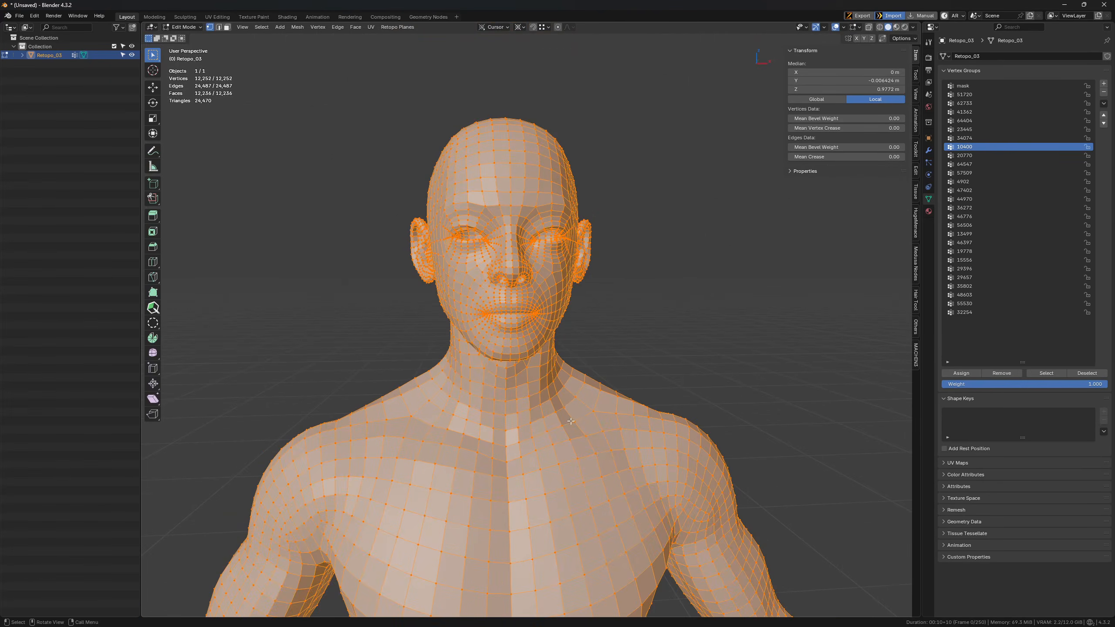
middle_click_drag(615, 457, 615, 325, "shift")
scroll(621, 327, "up", 2)
key("Tab")
left_click(610, 277)
Step: Examine the body's head, neck and shoulders up close from front and angled views
scroll(608, 267, "down", 2)
scroll(583, 303, "down", 1)
scroll(573, 324, "up", 2)
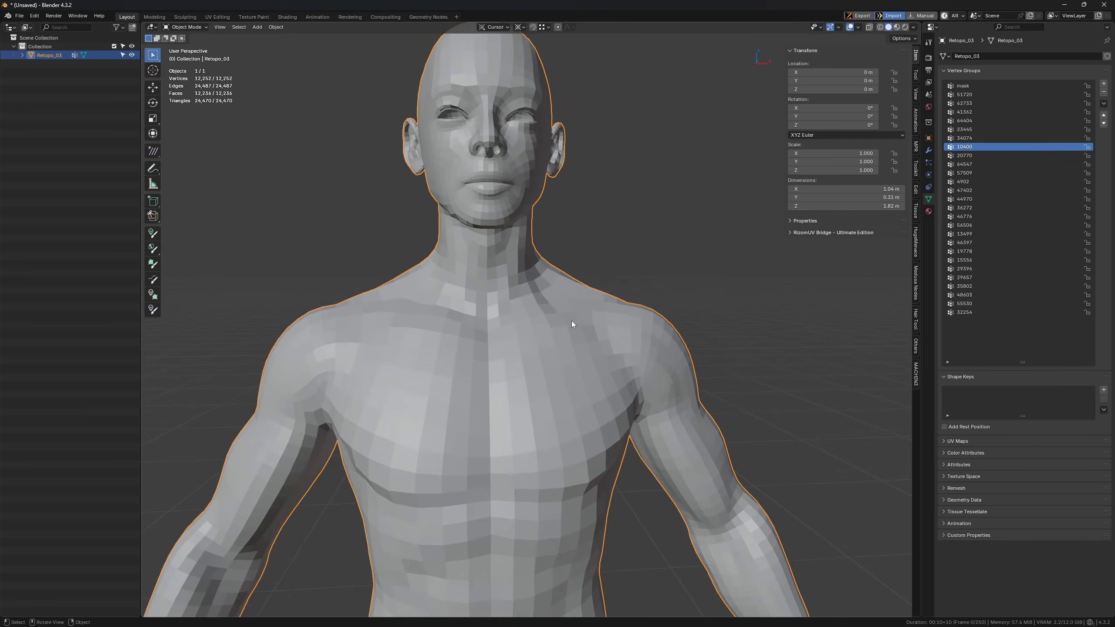
middle_click_drag(585, 269, 627, 362, "shift")
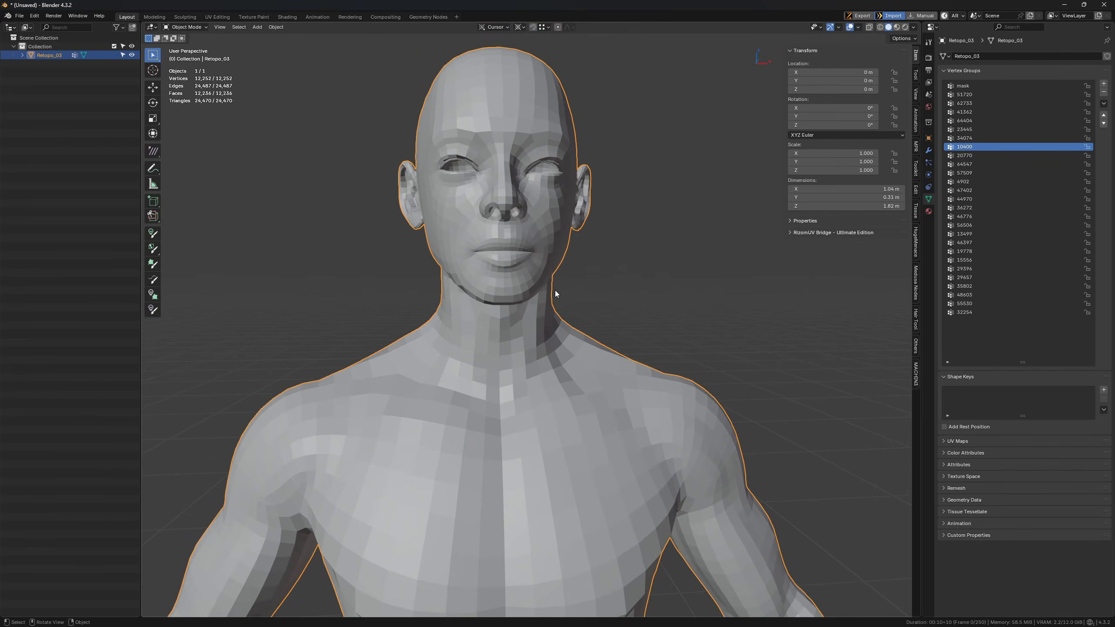
middle_click_drag(558, 291, 565, 306)
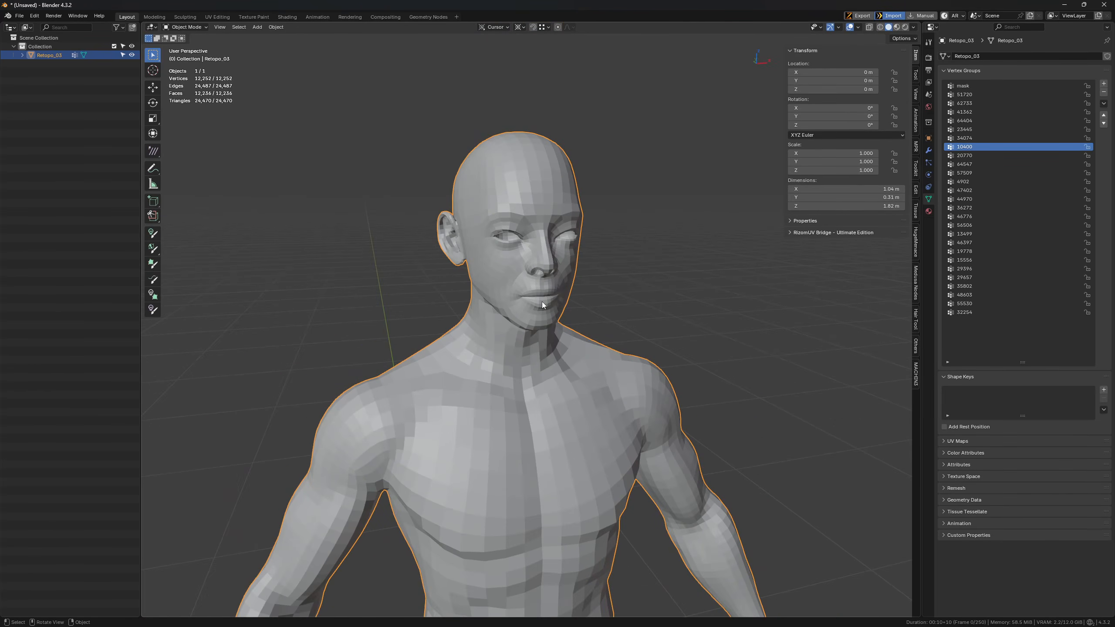
scroll(542, 302, "up", 1)
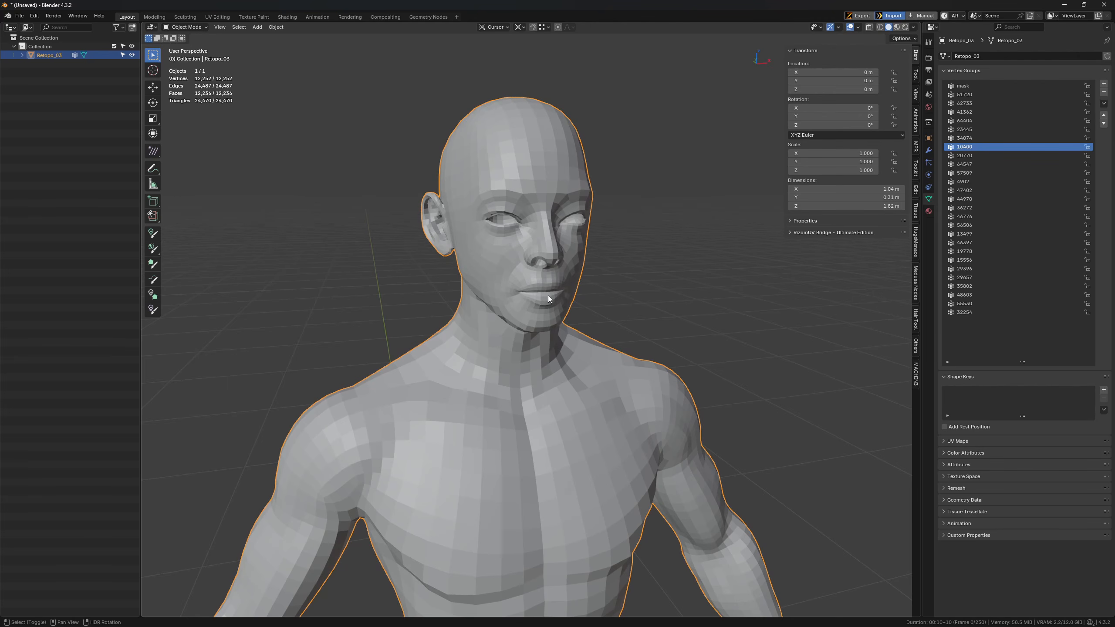
middle_click_drag(548, 296, 535, 324, "shift")
scroll(535, 324, "up", 2)
middle_click_drag(587, 270, 585, 295, "shift")
scroll(584, 295, "down", 1)
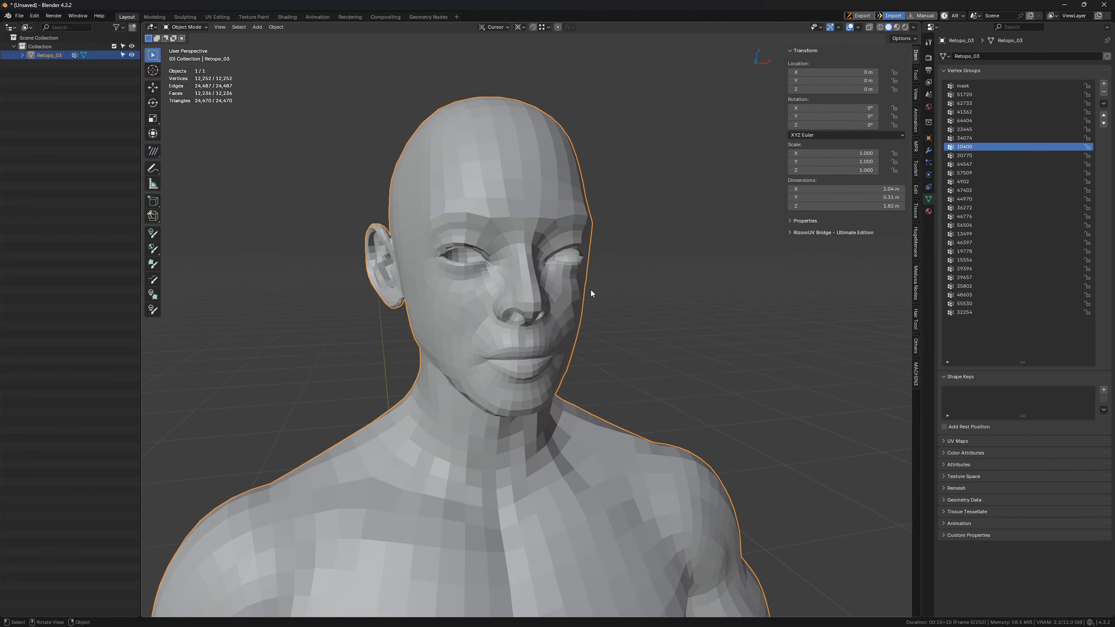
Step: In Edit Mode, circle-select edges around the middle of the chest and insert a loop of new faces there
key("Tab")
middle_click_drag(598, 339, 565, 382)
scroll(570, 222, "down", 3)
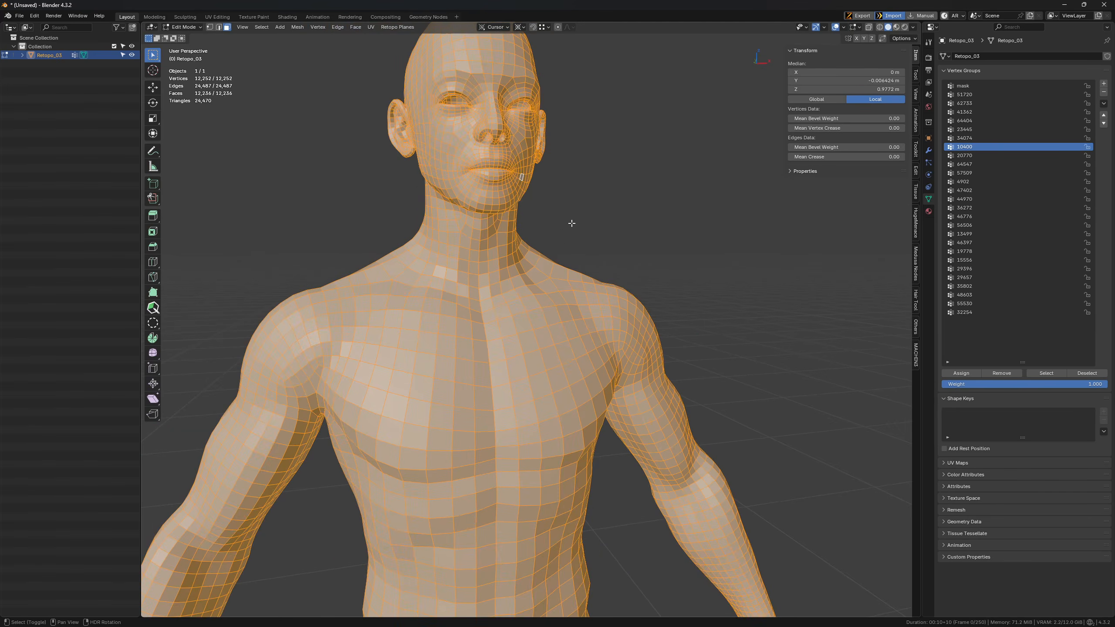
scroll(570, 221, "up", 3)
middle_click_drag(498, 330, 471, 303, "shift")
key("2")
left_click(470, 304)
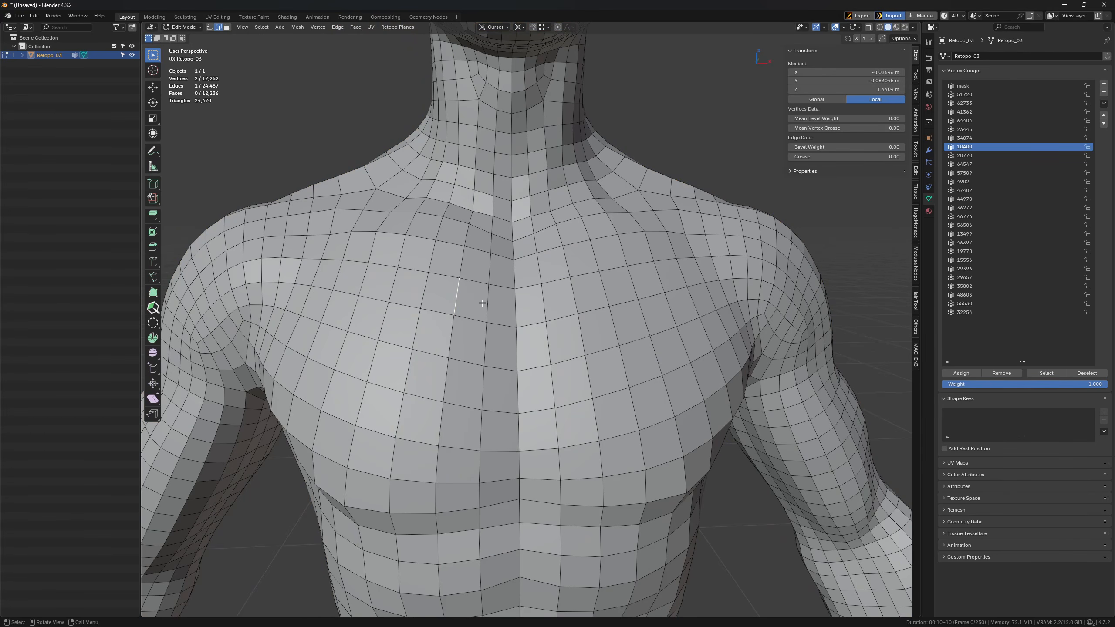
key("c")
left_click_drag(484, 304, 566, 297)
left_click_drag(638, 332, 452, 306)
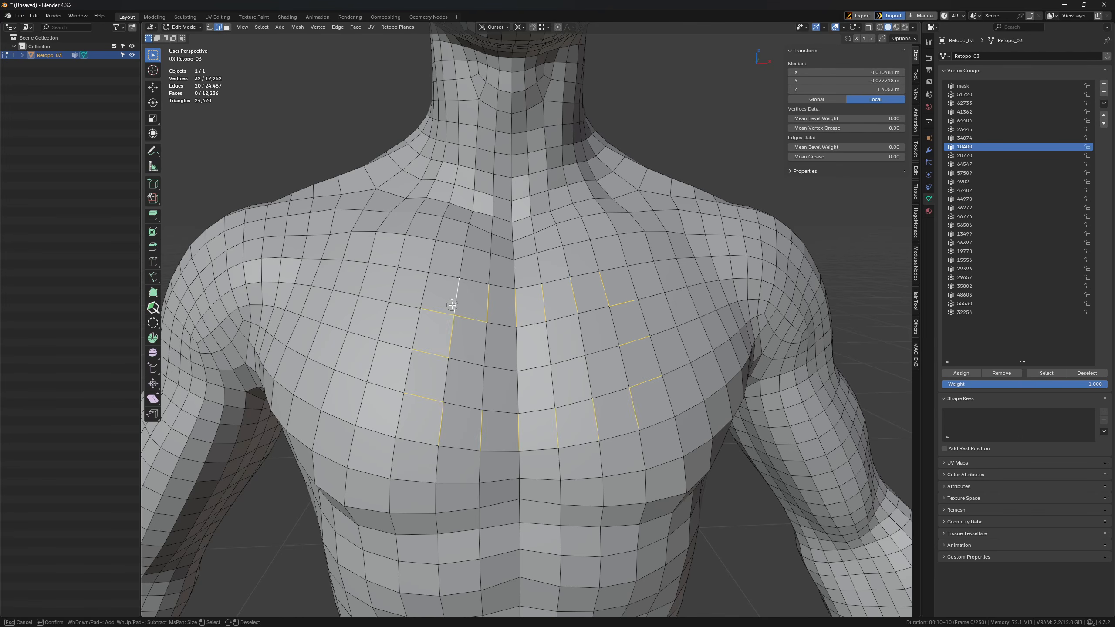
left_click(451, 334, "shift")
key("Escape")
scroll(544, 334, "down", 2)
scroll(545, 334, "up", 1)
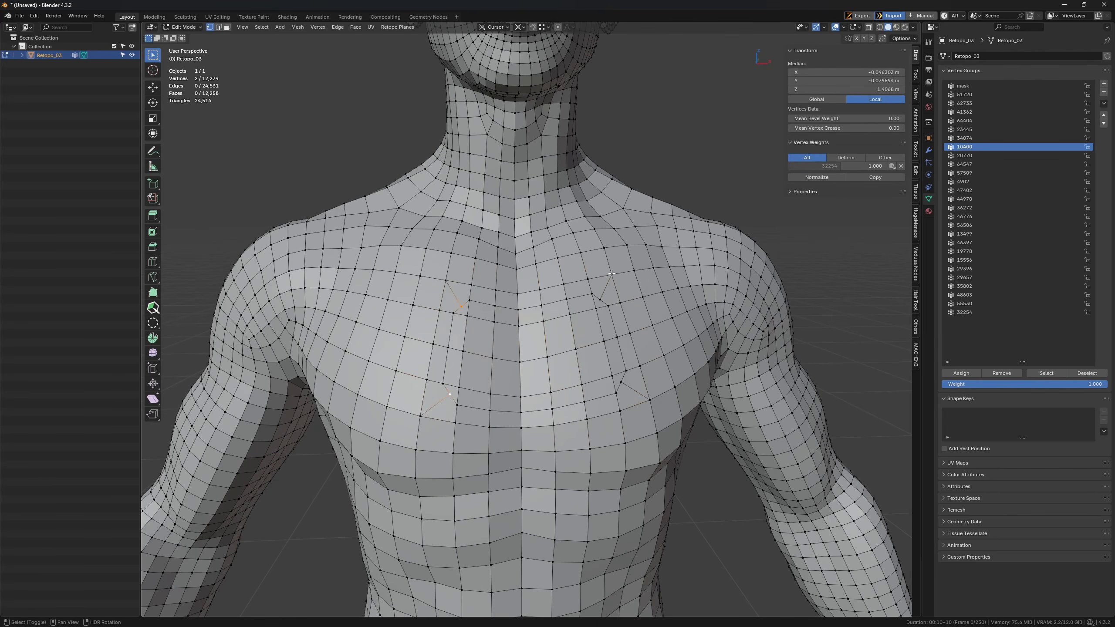
Step: Bevel the crossing edges on both sides of the upper chest and return the body to Object Mode
key("Tab")
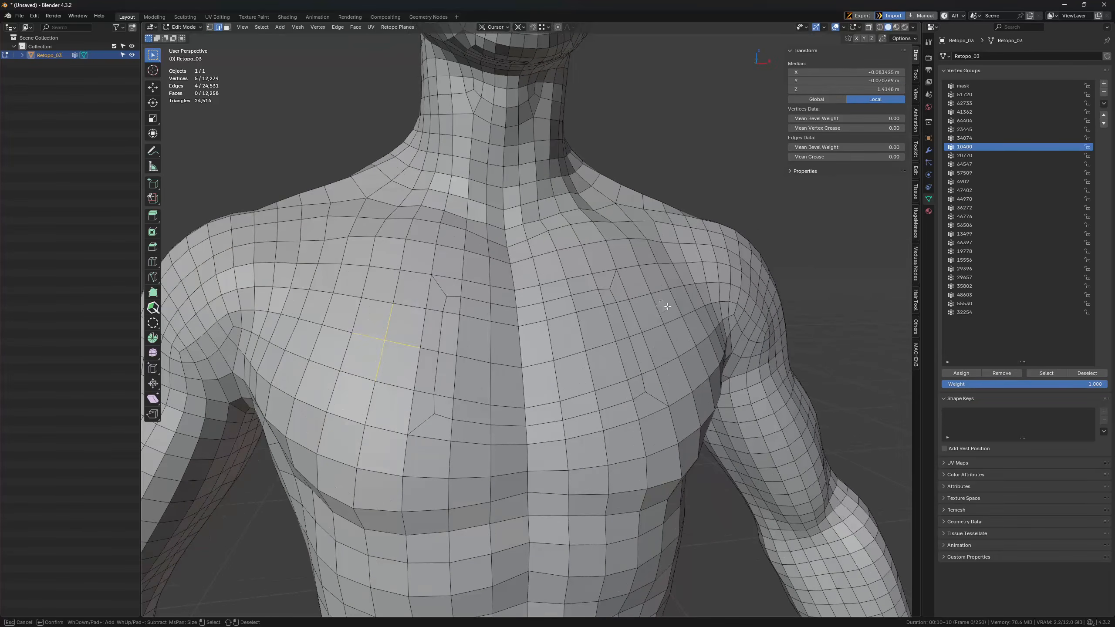
left_click(673, 327)
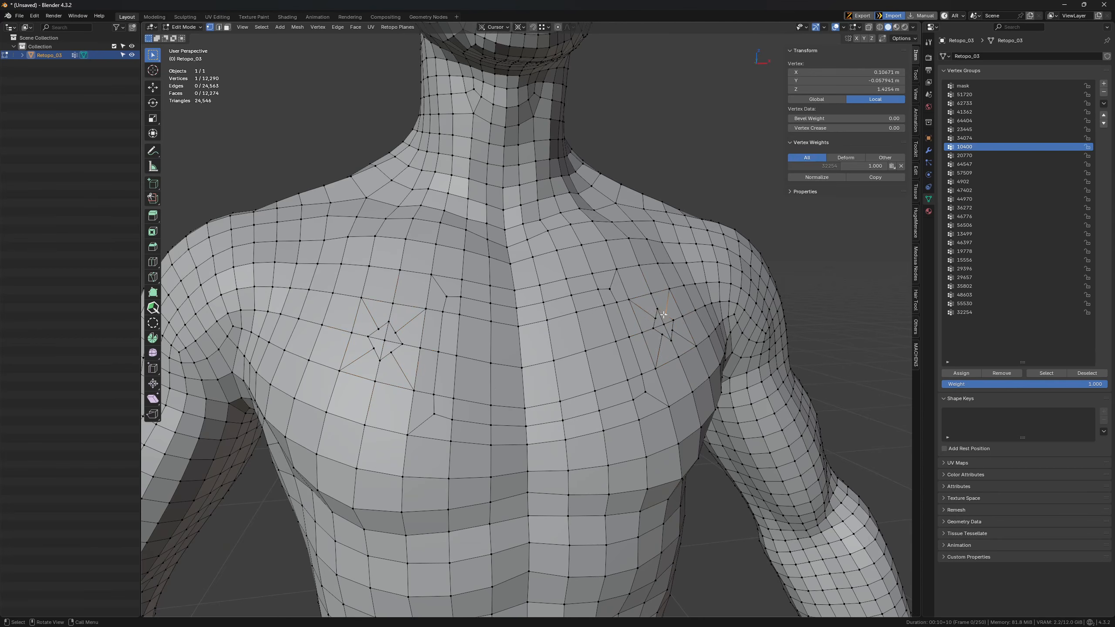
key("ctrl+b")
key("Tab")
scroll(568, 313, "up", 2)
scroll(568, 313, "down", 2)
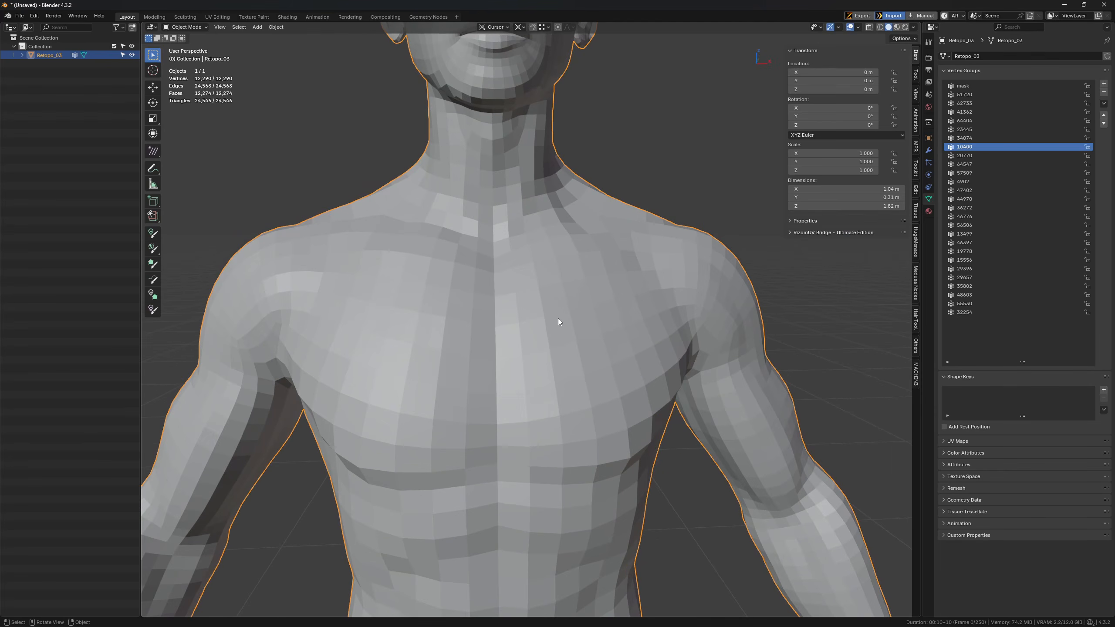
Step: Switch to ZBrush and step the body up through its subdivision levels to level 4
key("alt+Tab")
scroll(710, 310, "up", 6)
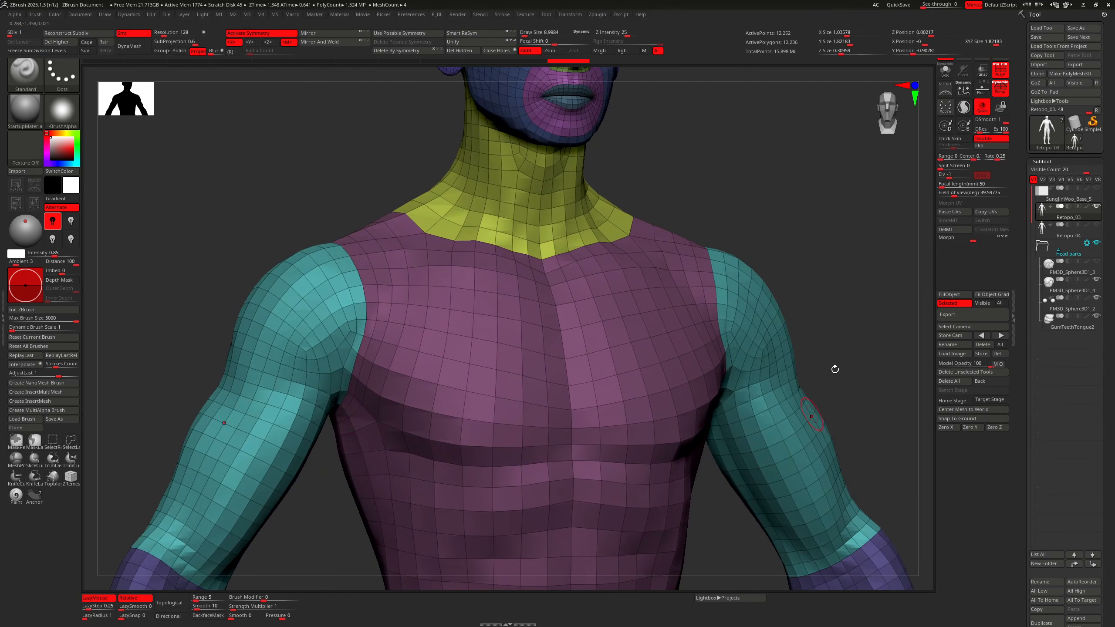
mouse_move(852, 325)
left_mouse_down()
mouse_move(869, 328)
mouse_move(851, 347)
left_mouse_up()
left_click_drag(786, 335, 650, 340)
key("d")
key("d")
key("d")
key("d")
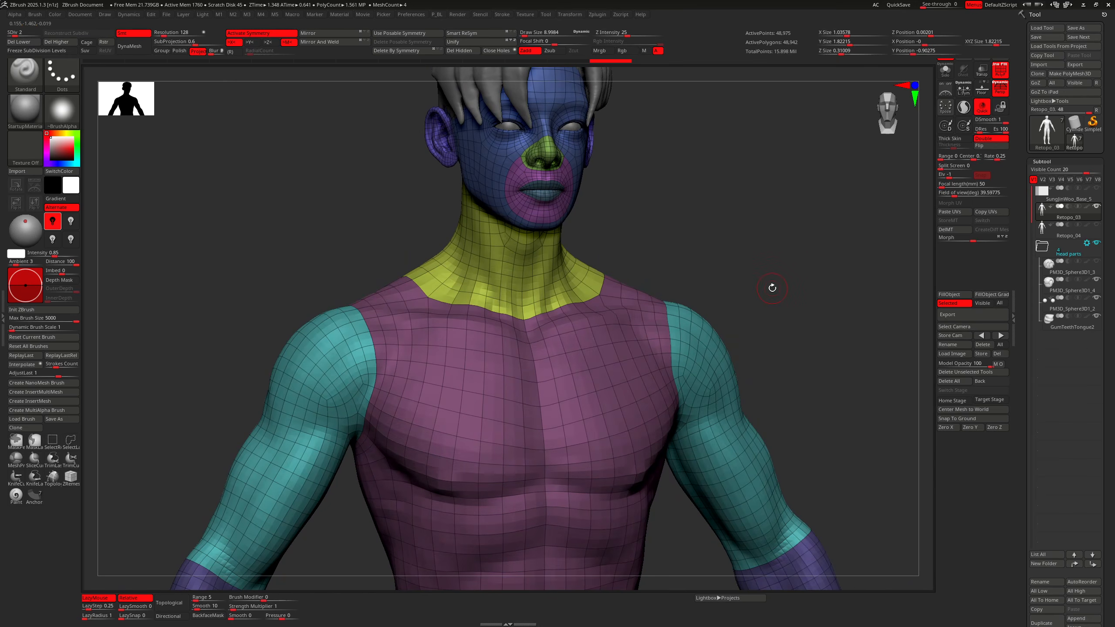
key("shift+d")
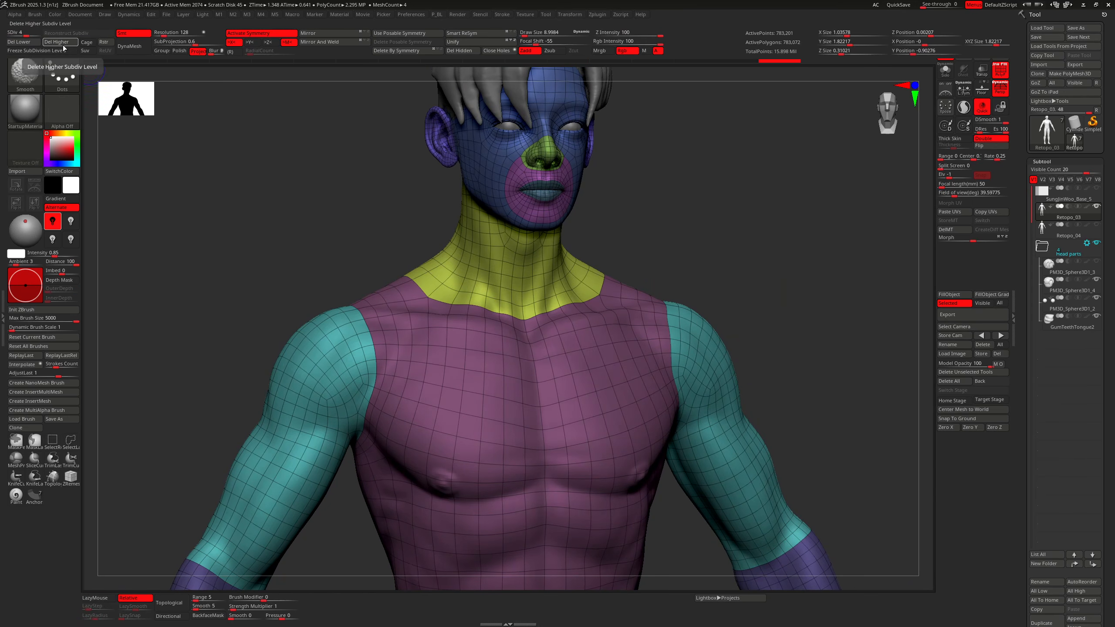
Step: Delete the body's subdivision levels above level 4 and step down to the lowest level before returning to Blender
left_click(63, 44)
key("shift+d")
key("shift+d")
key("shift+d")
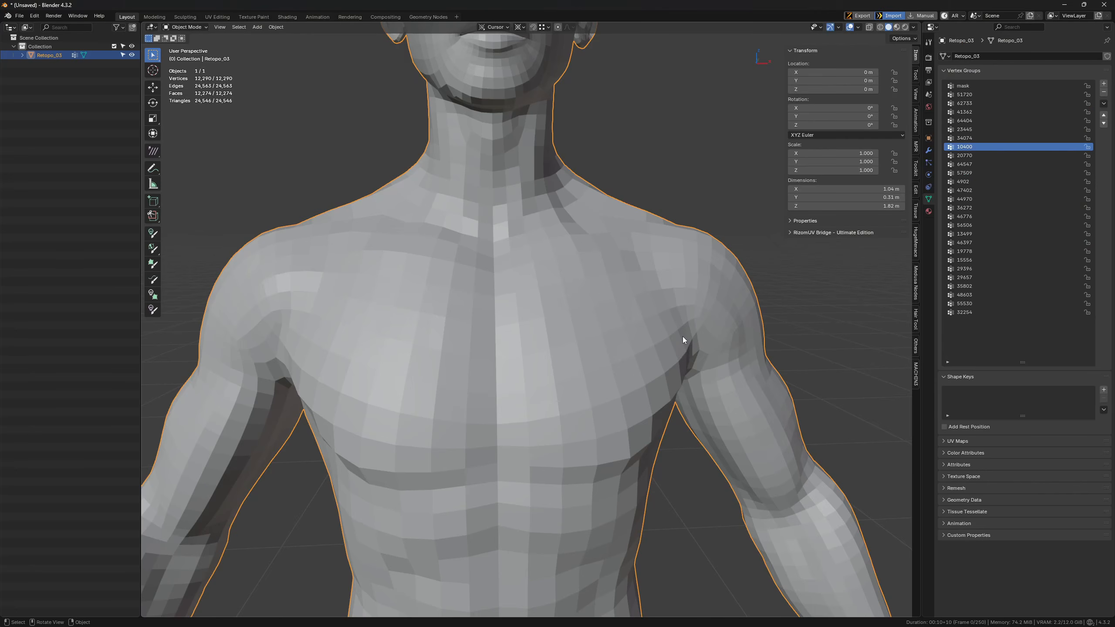
scroll(584, 333, "down", 5)
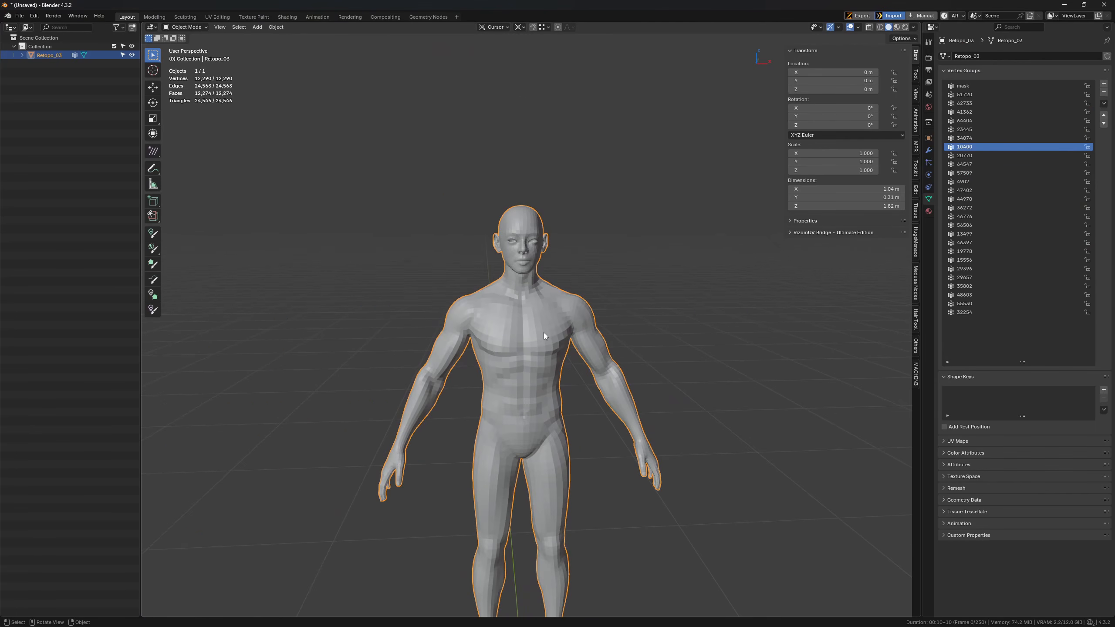
Step: Examine the edited body's head, shoulders and chest up close in Blender, leaving the body selected
scroll(544, 330, "up", 2)
middle_click_drag(544, 330, 557, 338, "shift")
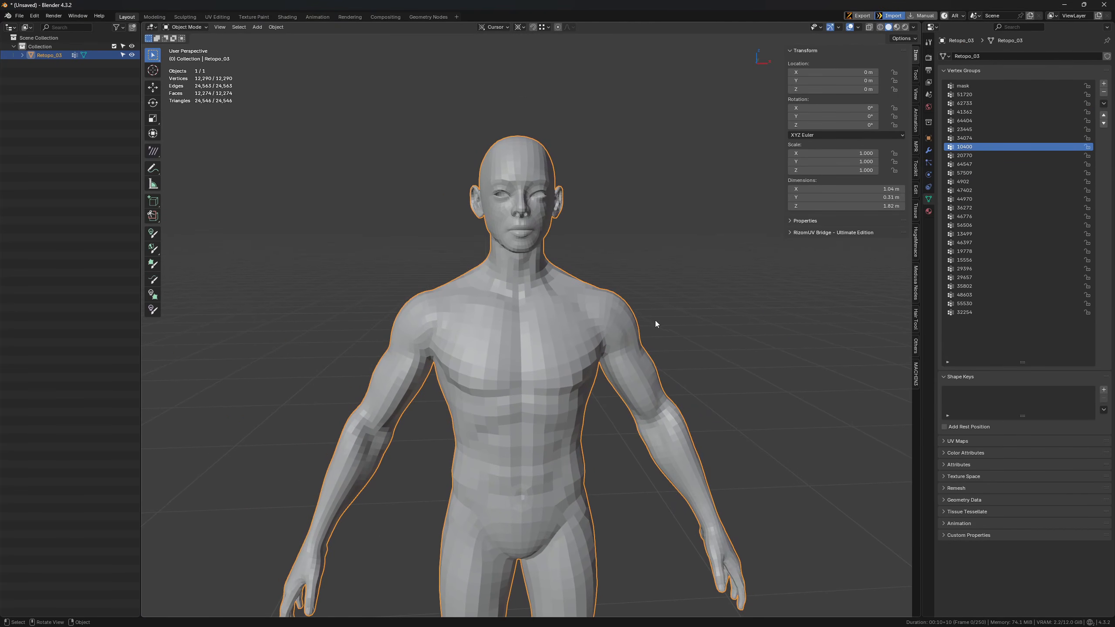
scroll(661, 320, "up", 2)
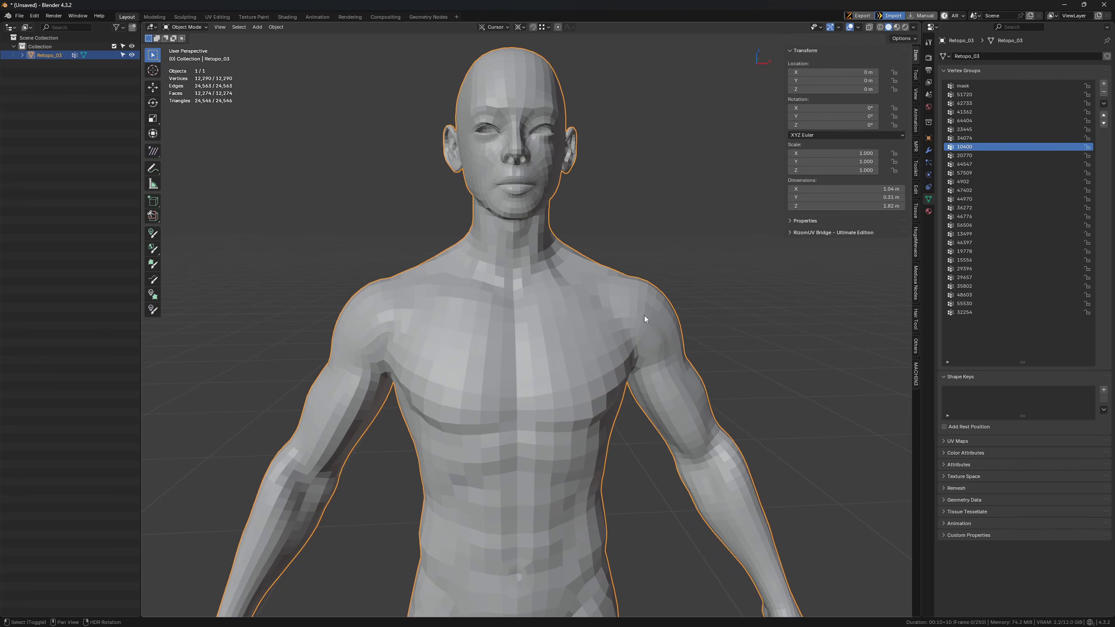
middle_click_drag(644, 316, 675, 313, "shift")
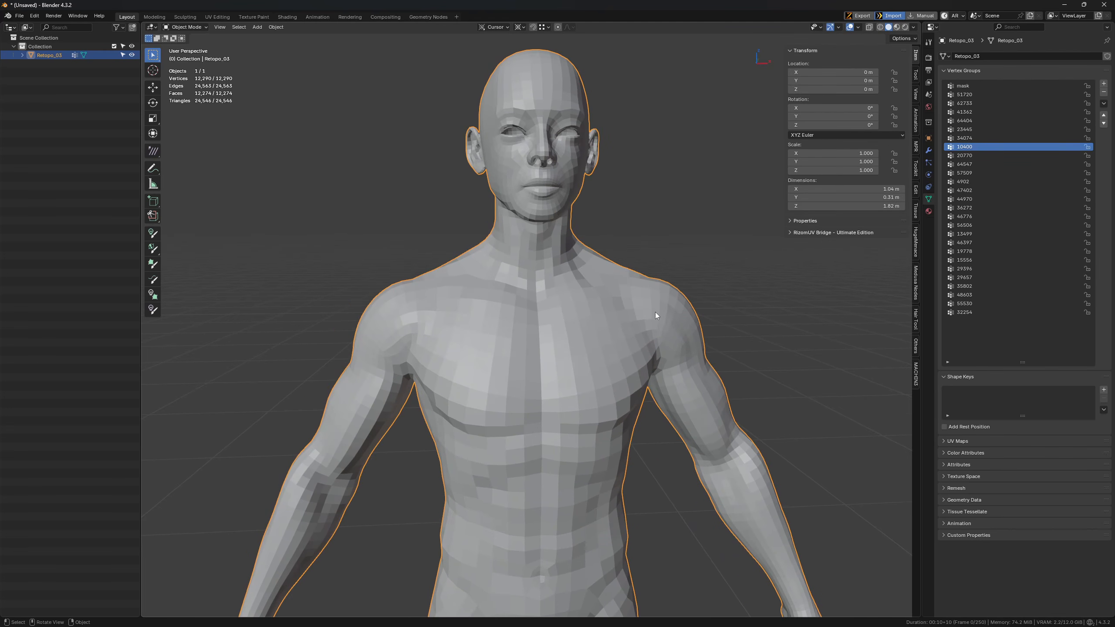
scroll(656, 316, "down", 2)
scroll(656, 315, "up", 2)
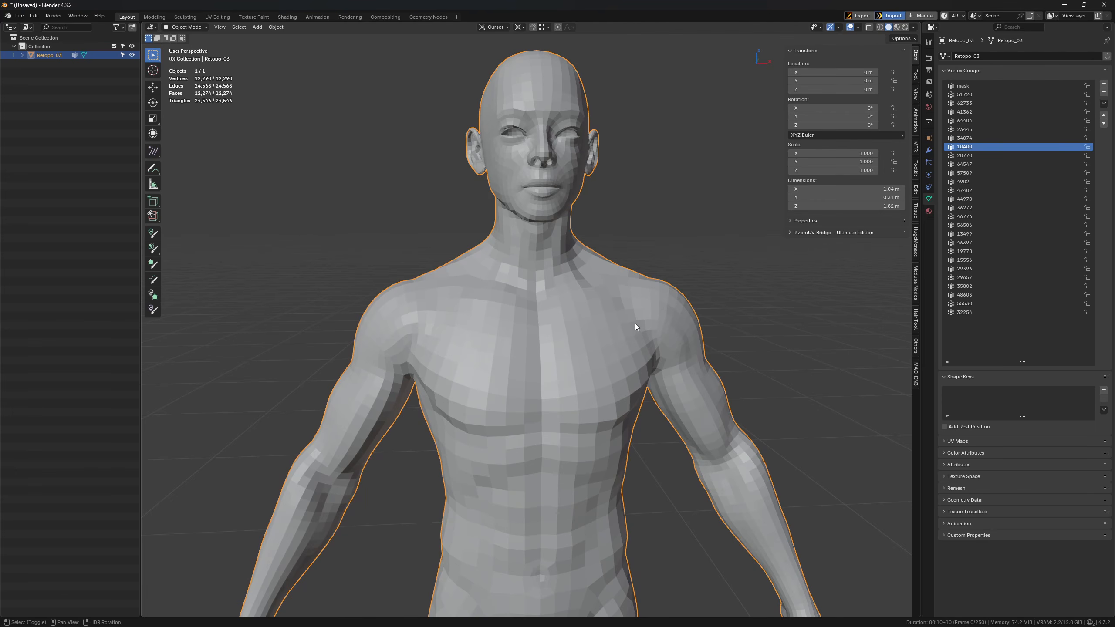
middle_click_drag(635, 323, 646, 335, "shift")
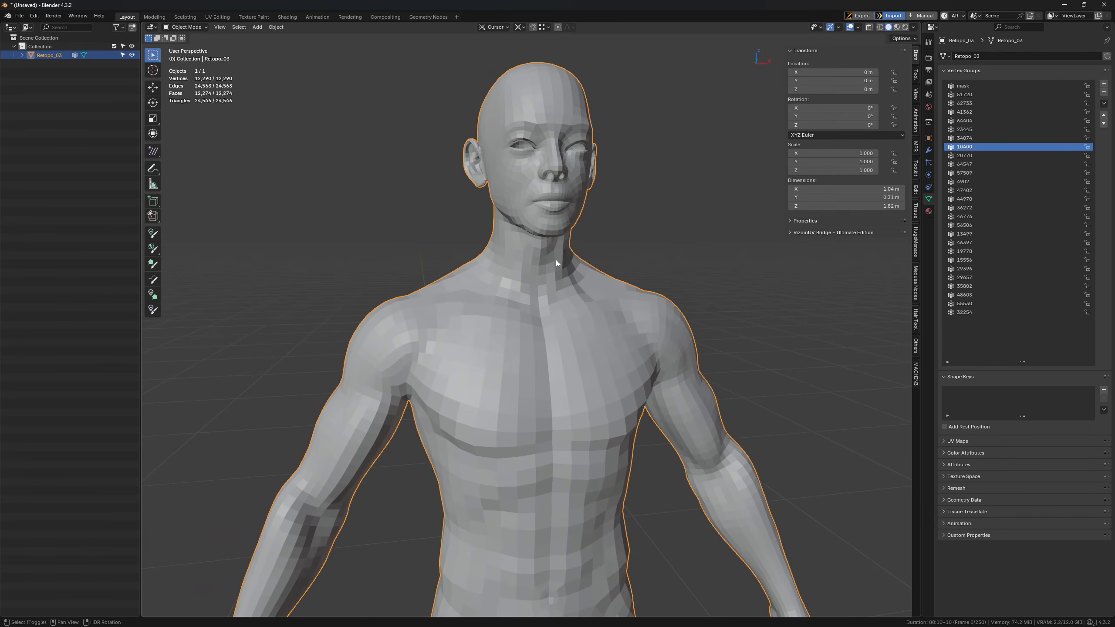
middle_click_drag(561, 167, 562, 179, "shift")
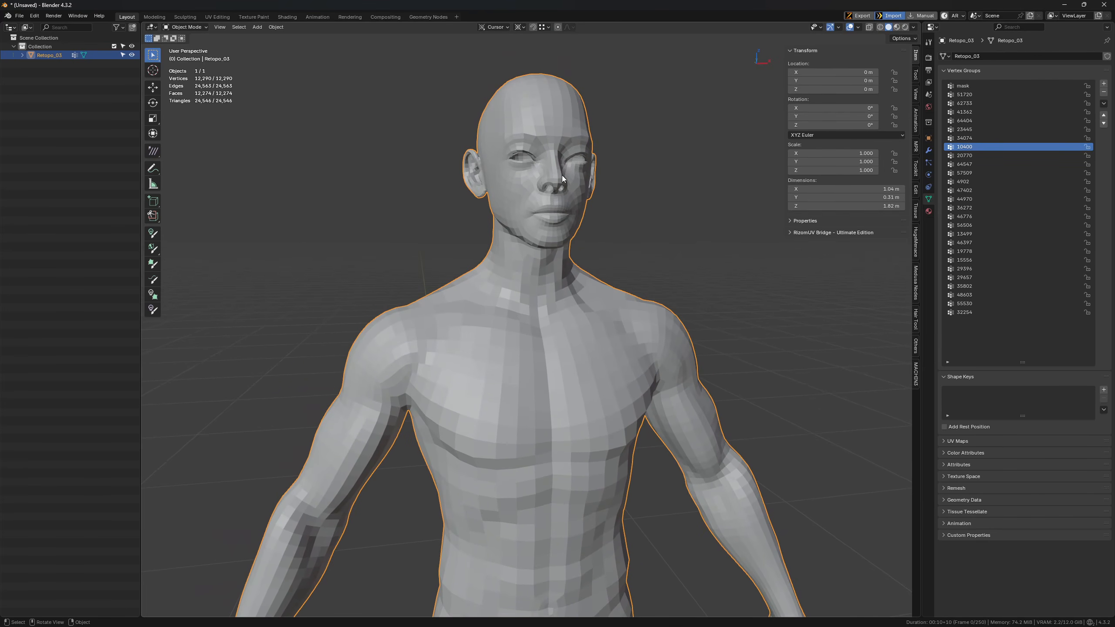
left_click(874, 16)
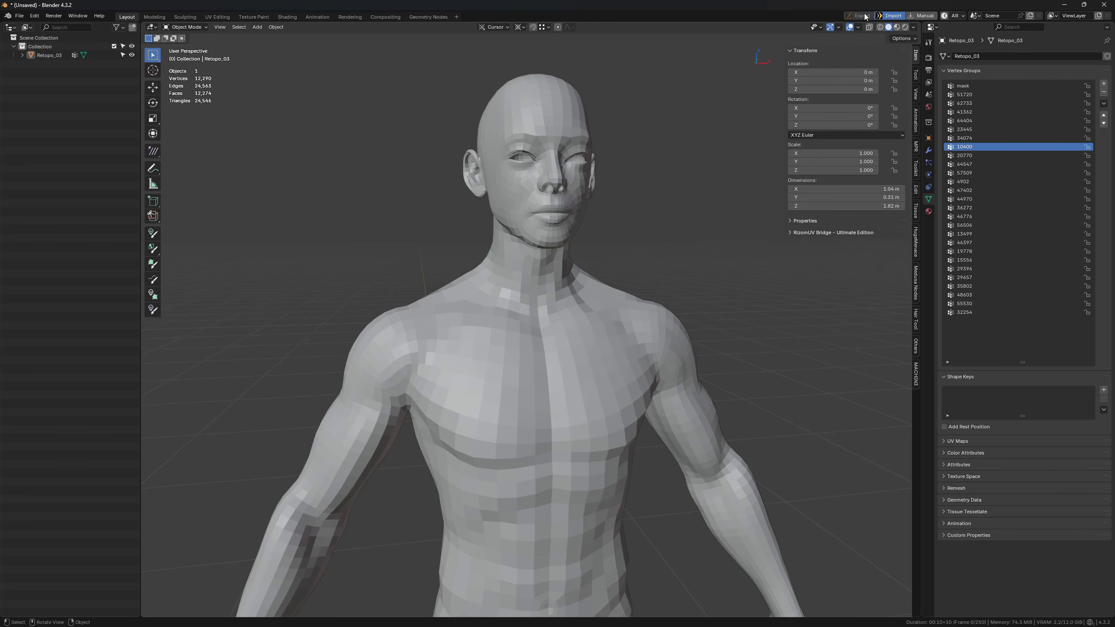
left_click(557, 120)
middle_click_drag(558, 120, 586, 230, "shift")
scroll(586, 230, "up", 1)
middle_click_drag(627, 200, 636, 247, "shift")
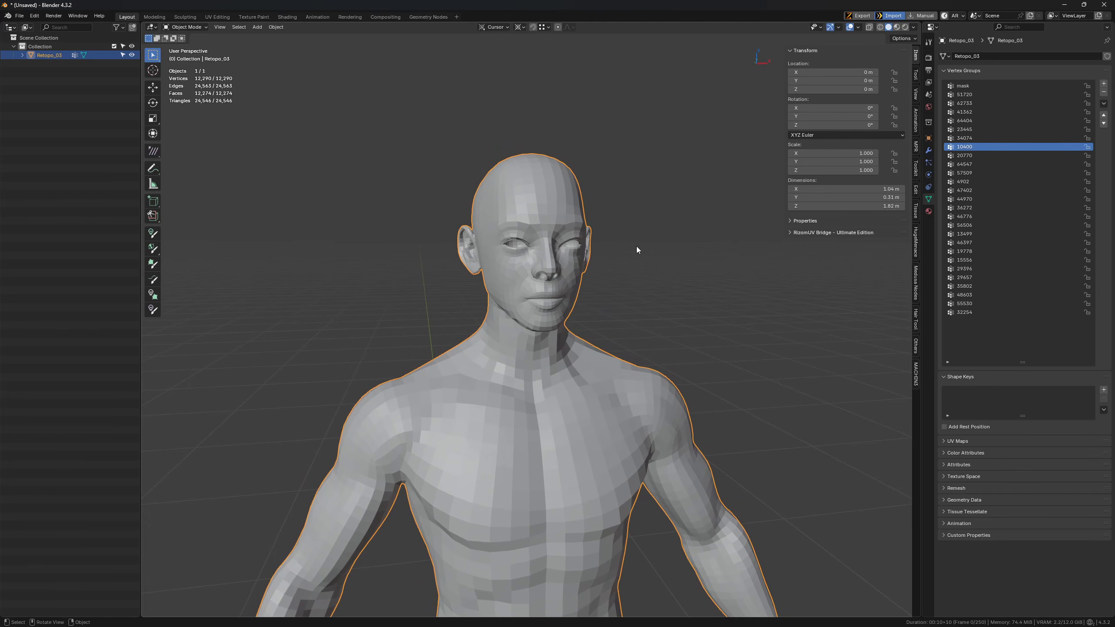
Step: Check the body in ZBrush, return to Blender, rename the edited body Retopo_06 and import ZBrush's Retopo_03 as a separate object
key("alt+Tab")
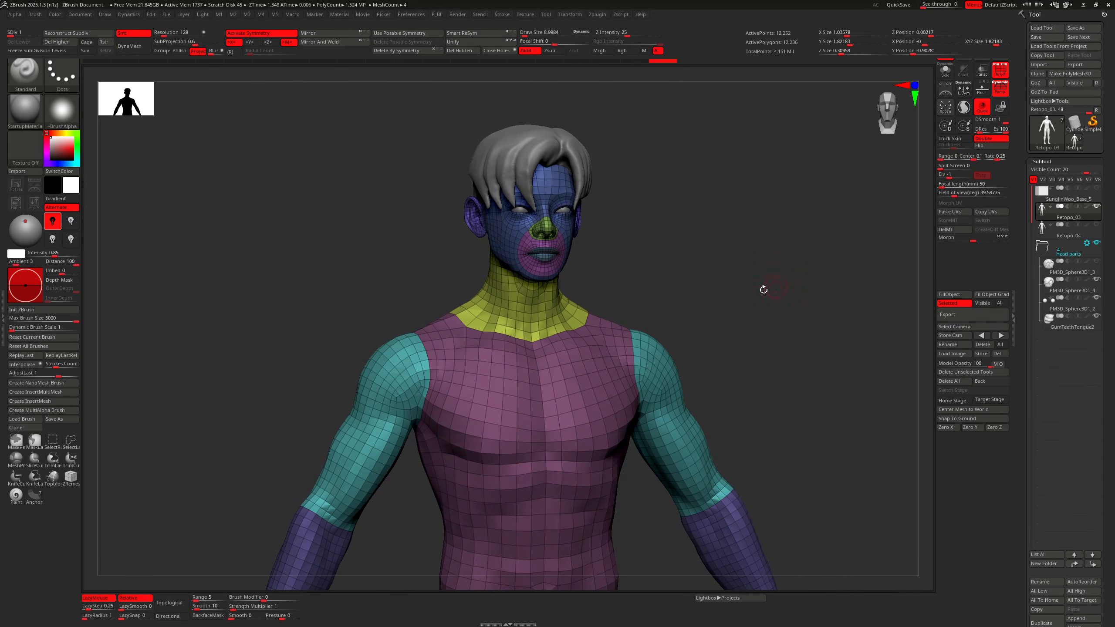
key("shift+alt+s")
key("shift+alt+s")
key("alt+Tab")
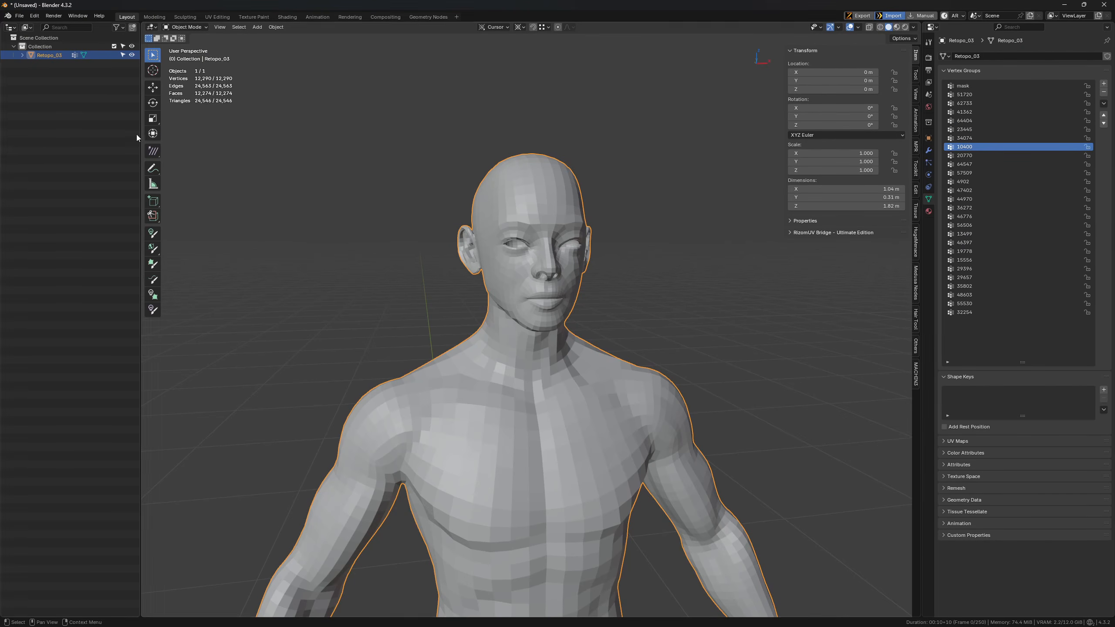
double_click(50, 55)
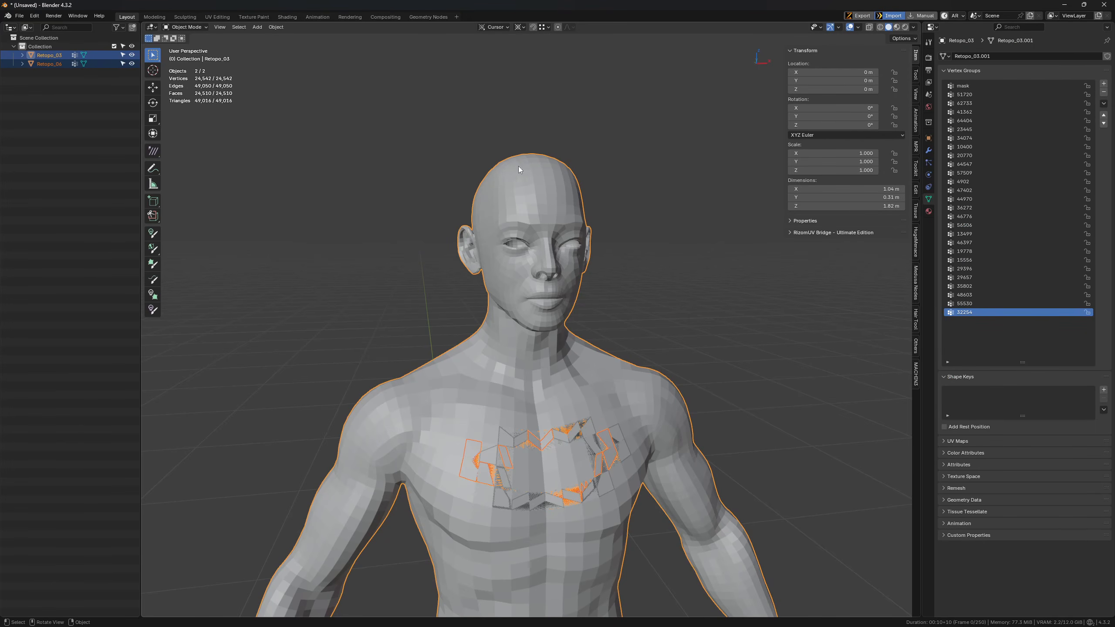
Step: Move the imported Retopo_03 about 0.35 m along X to compare wireframes, and undo back to the single edited body
left_click(519, 169)
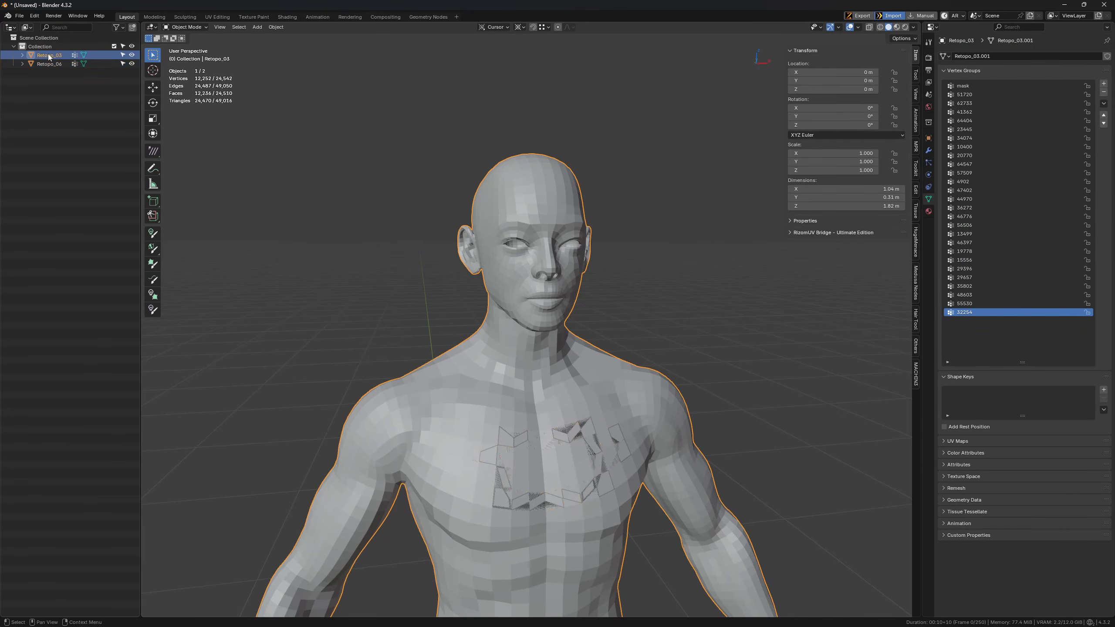
key("KP_Divide")
key("shift+w")
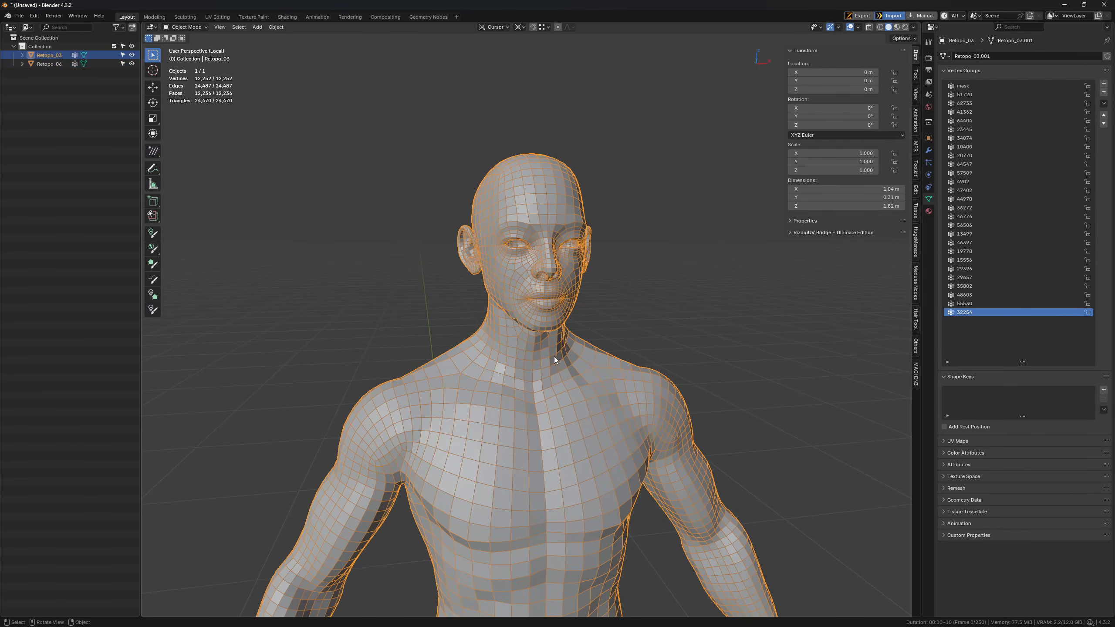
key("KP_Divide")
key("g")
key("x")
left_click(823, 371)
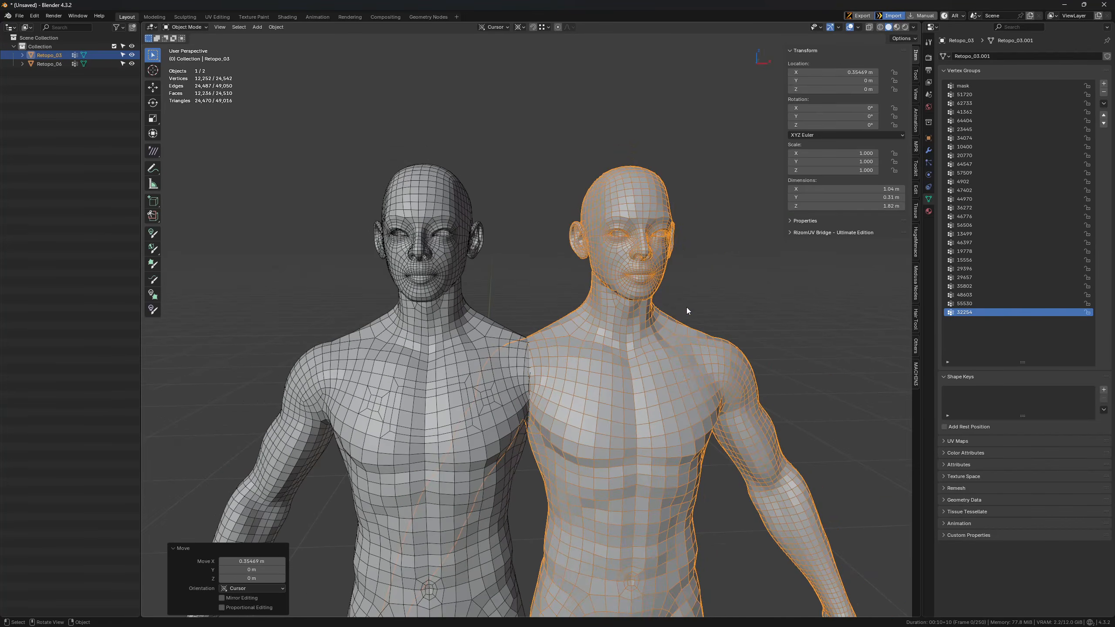
key("ctrl+z")
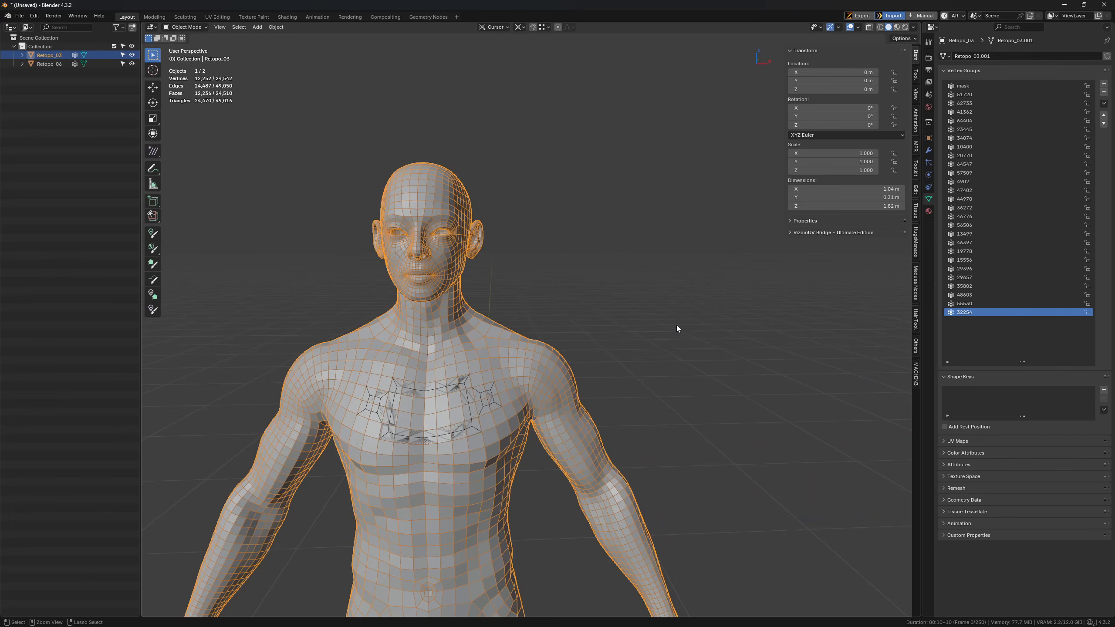
key("ctrl+z")
Step: Examine the new faces on the edited body's chest with its wireframe displayed
middle_click_drag(426, 321, 470, 321)
scroll(458, 320, "up", 3)
scroll(471, 321, "down", 3)
key("alt+a")
middle_click_drag(617, 322, 608, 363)
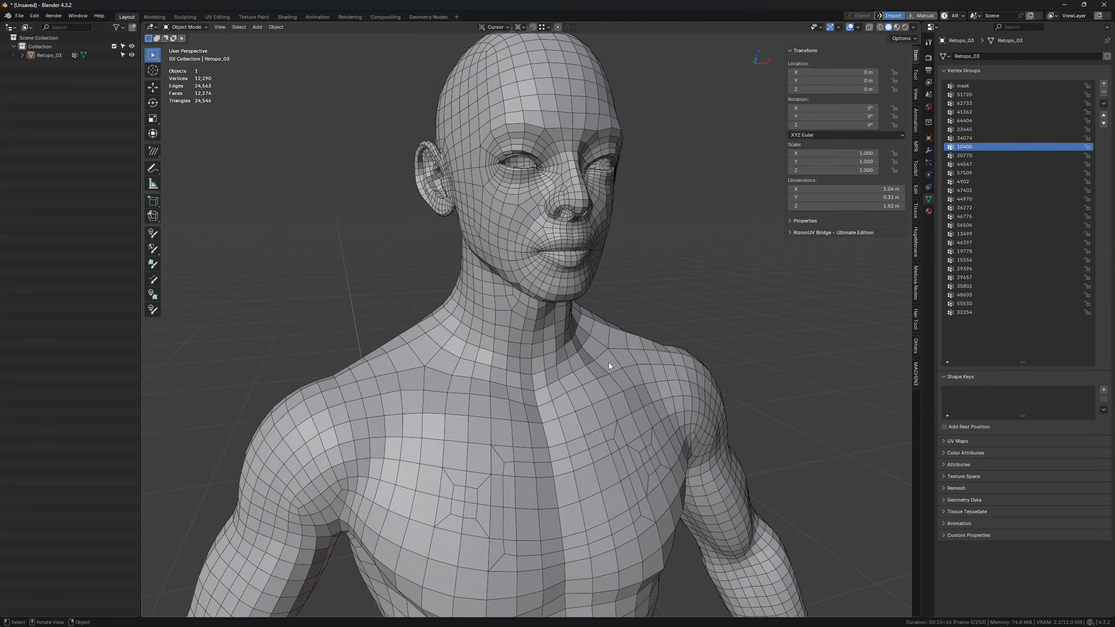
scroll(598, 326, "up", 5)
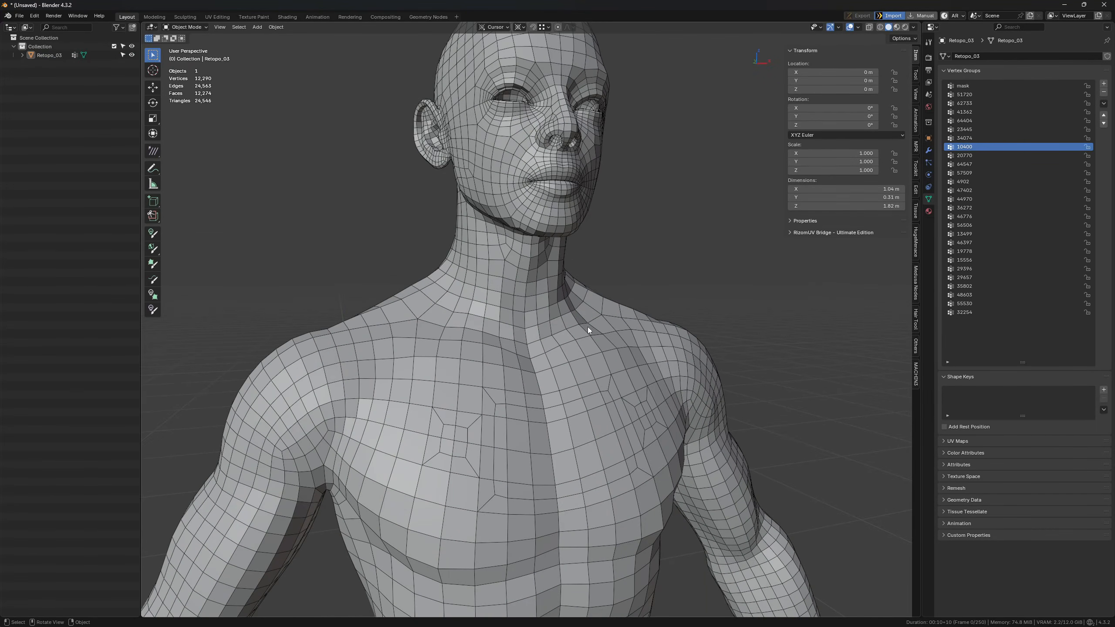
scroll(587, 324, "down", 3)
mouse_move(584, 319)
middle_mouse_down()
mouse_move(561, 317)
mouse_move(592, 311)
middle_mouse_up()
scroll(589, 309, "up", 4)
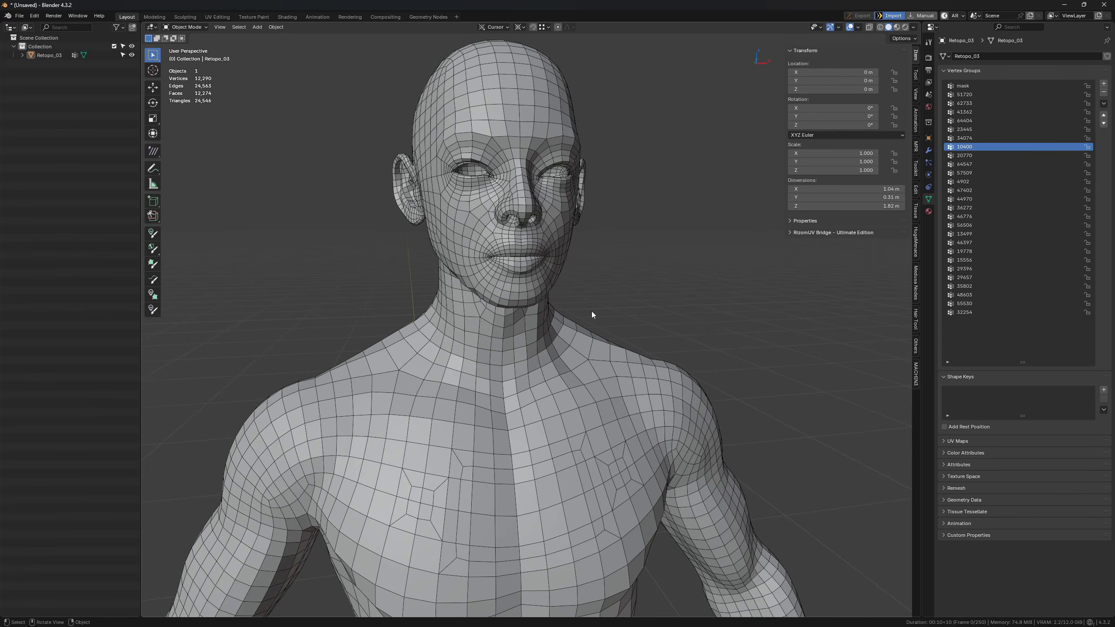
scroll(592, 311, "down", 2)
Step: Export the edited body from Blender to ZBrush and choose to transfer the high-resolution details to the modified mesh
left_click(567, 347)
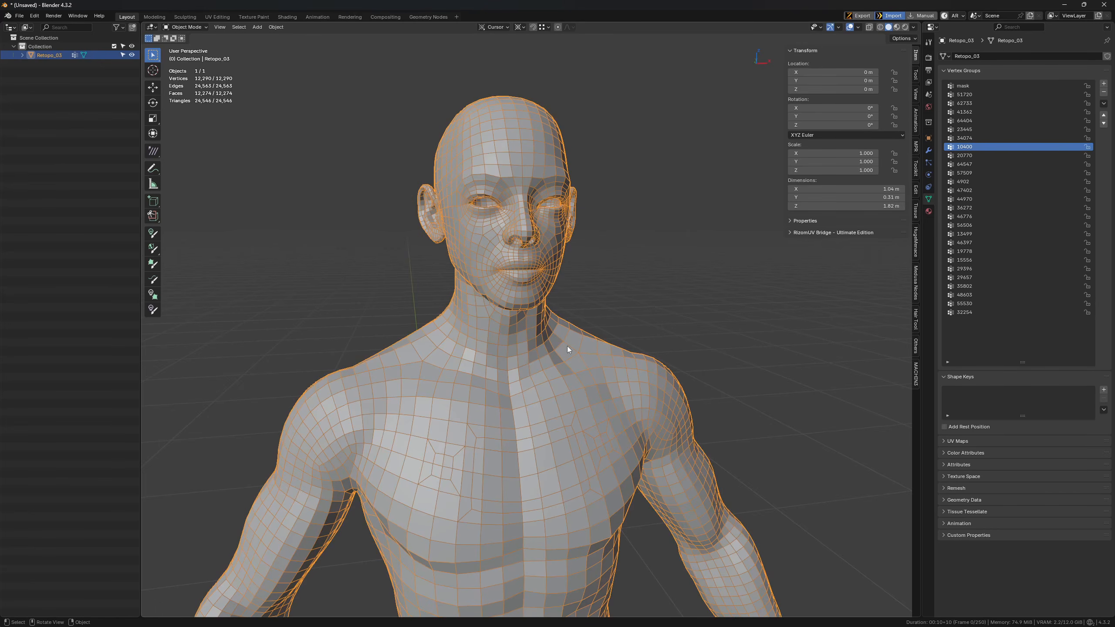
left_click(861, 16)
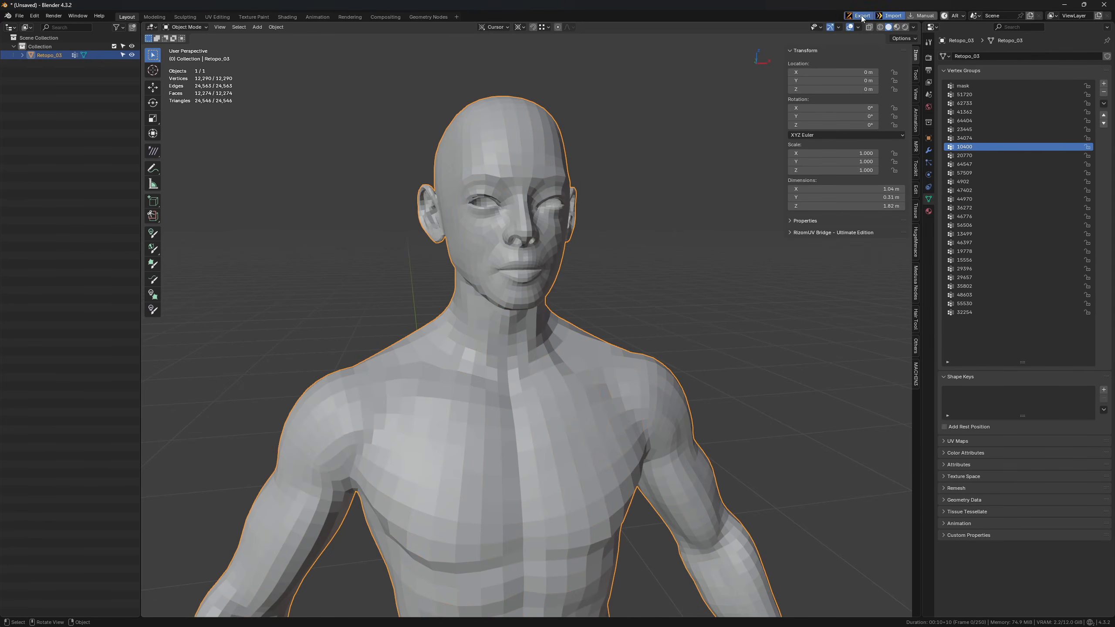
key("alt+Tab")
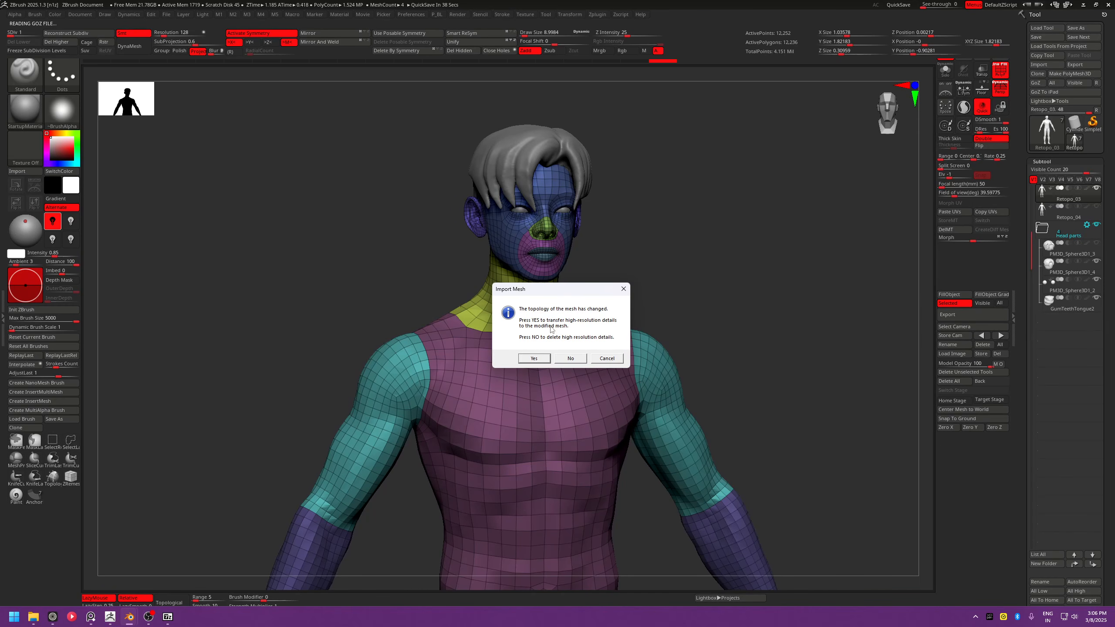
left_click(534, 359)
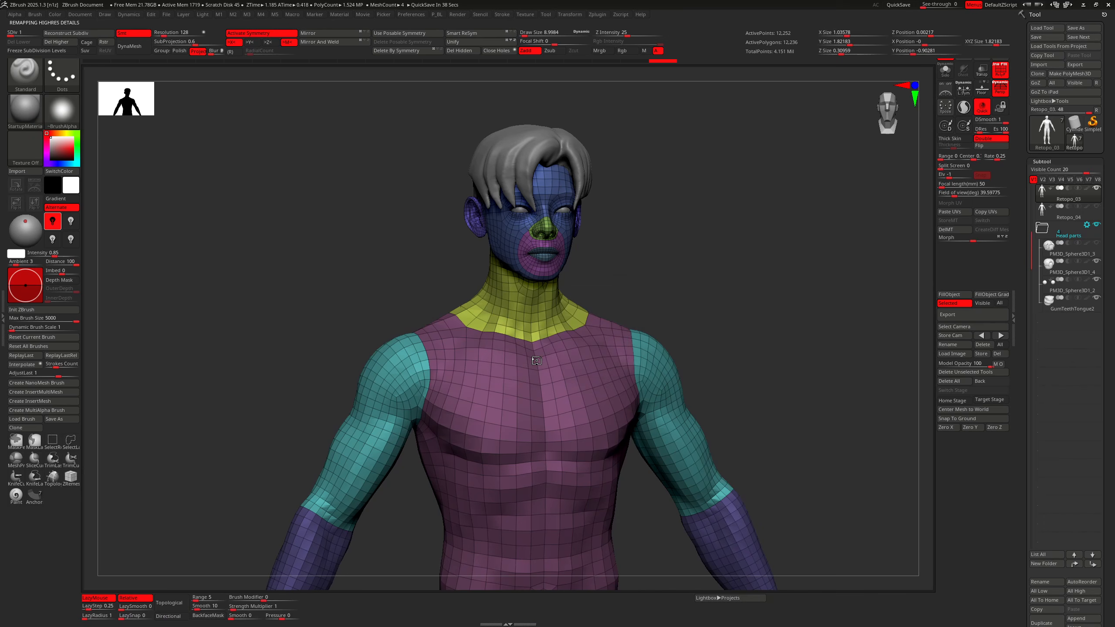
Step: Frame the updated body's upper half and step it down to its lowest subdivision level
left_click_drag(687, 134, 771, 424, "alt")
key("shift+d")
key("shift+d")
key("shift+d")
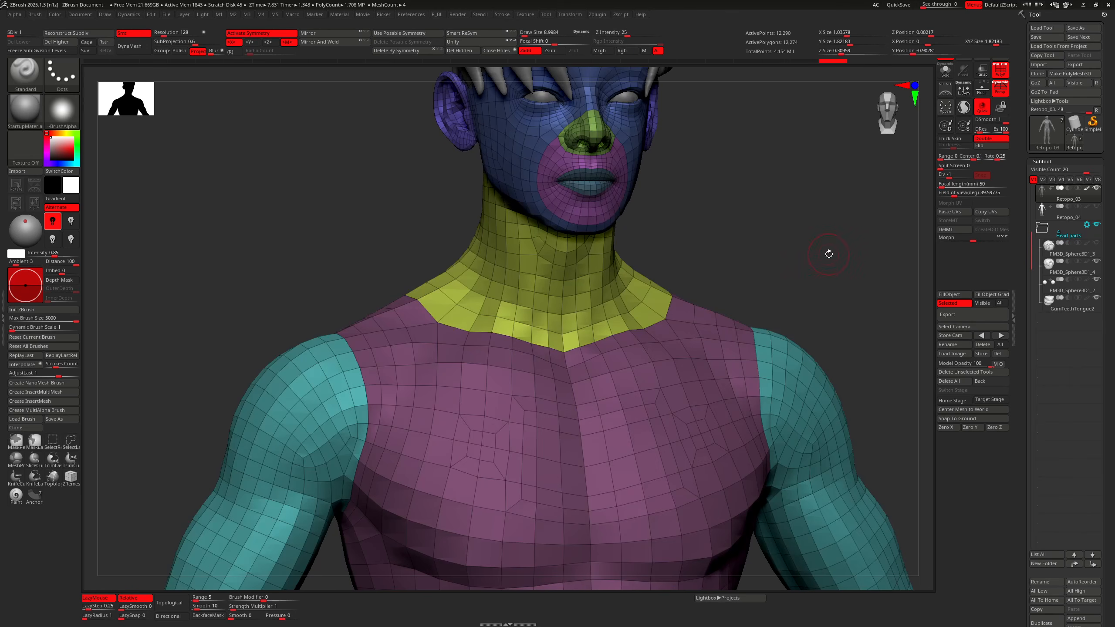
Step: Examine the updated topology and polygroups on the body's chest and neck, comparing with the polyframe off and on
left_click_drag(829, 254, 762, 268, "shift")
left_click_drag(762, 268, 742, 325, "alt")
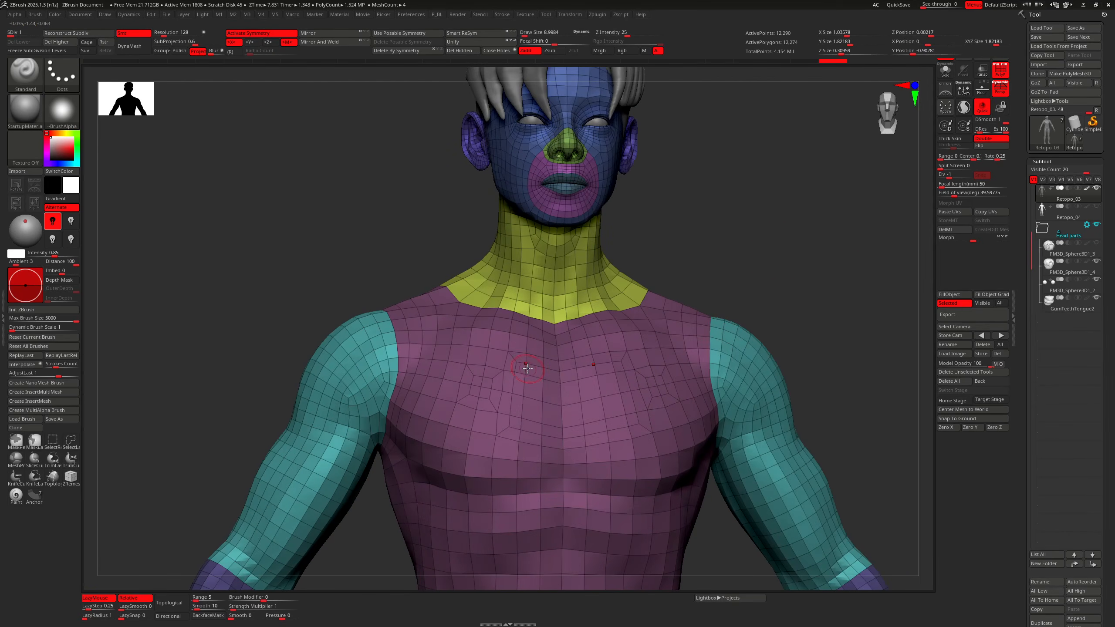
left_click_drag(838, 244, 803, 275, "alt")
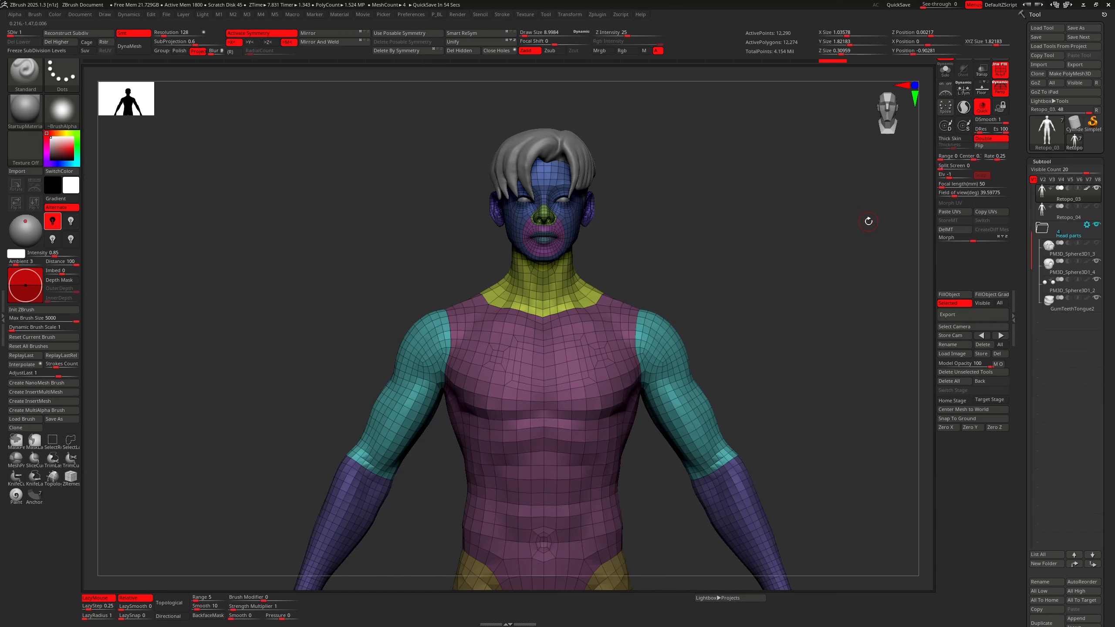
left_click_drag(726, 283, 742, 312, "alt")
key("shift+f")
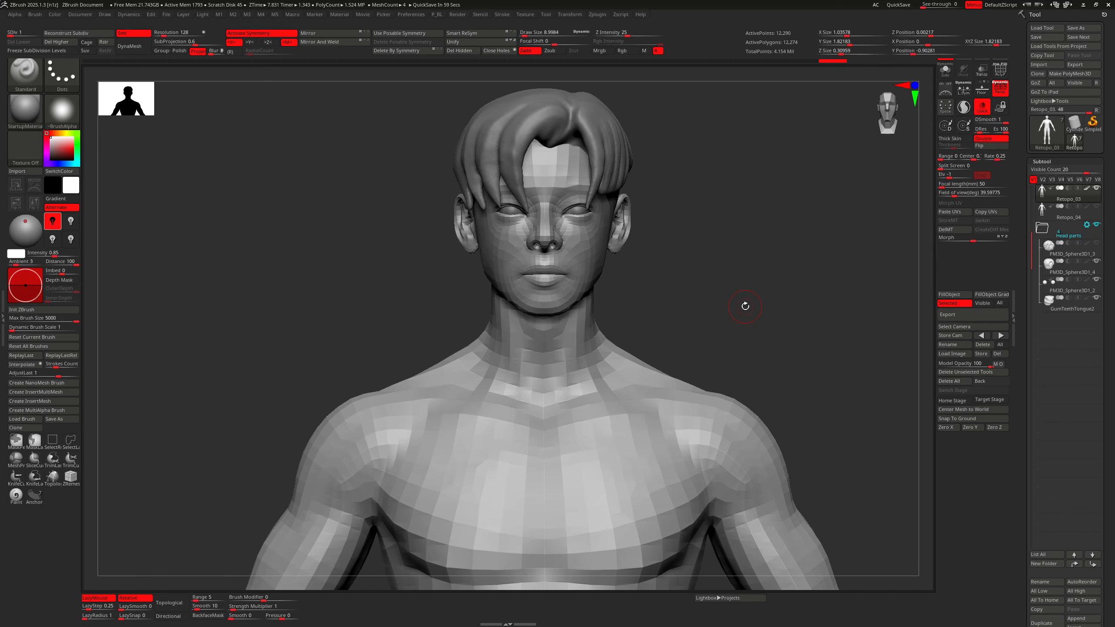
key("shift+f")
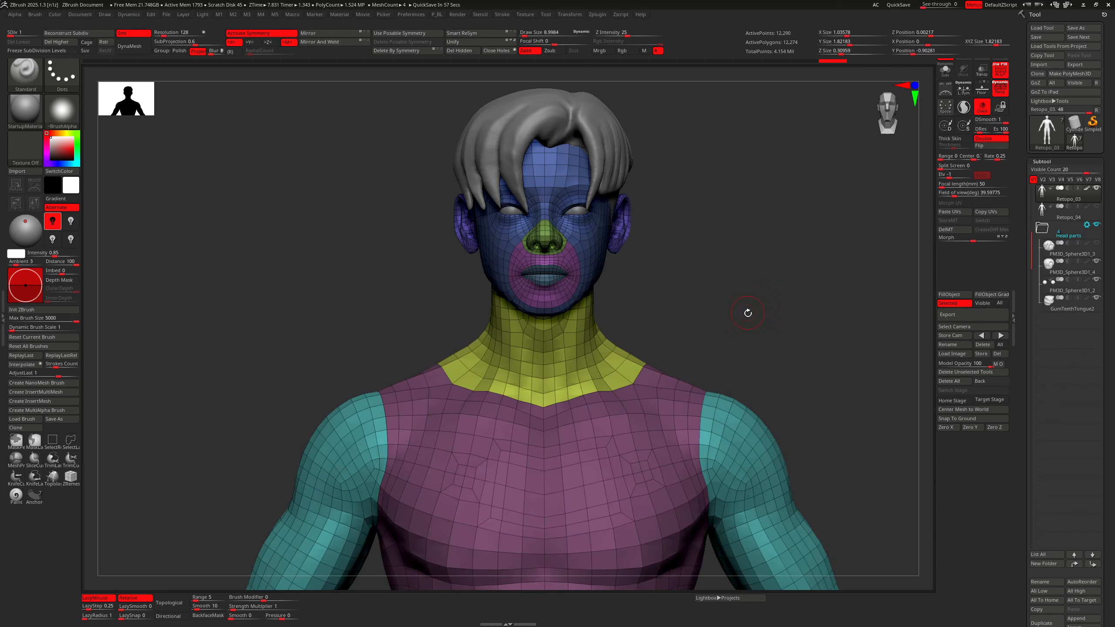
left_click_drag(746, 311, 777, 334)
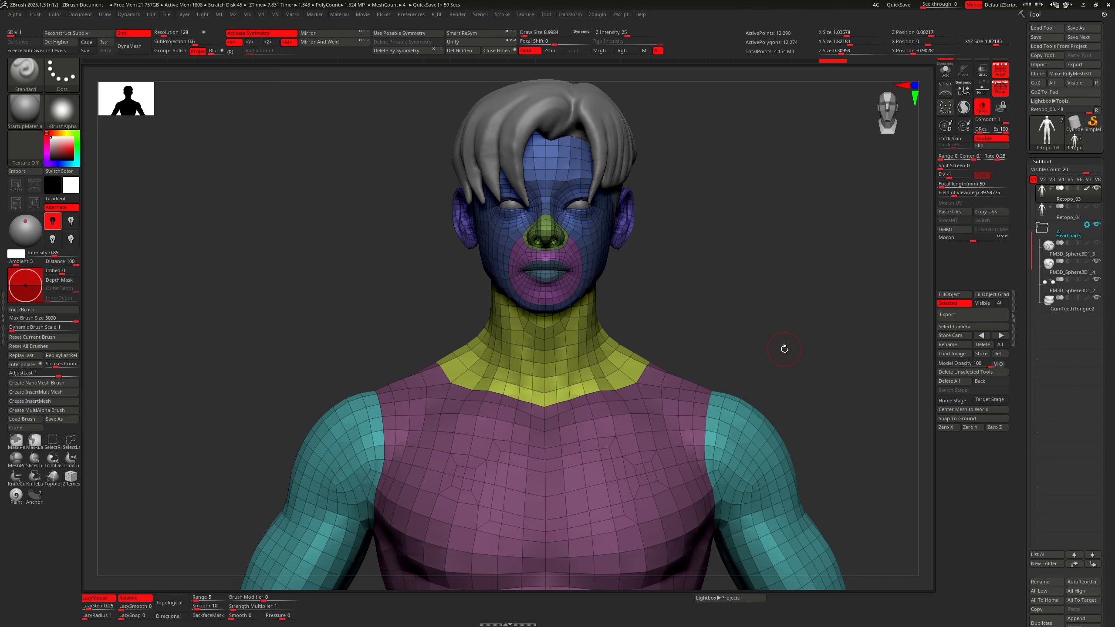
left_click_drag(780, 334, 776, 270, "alt")
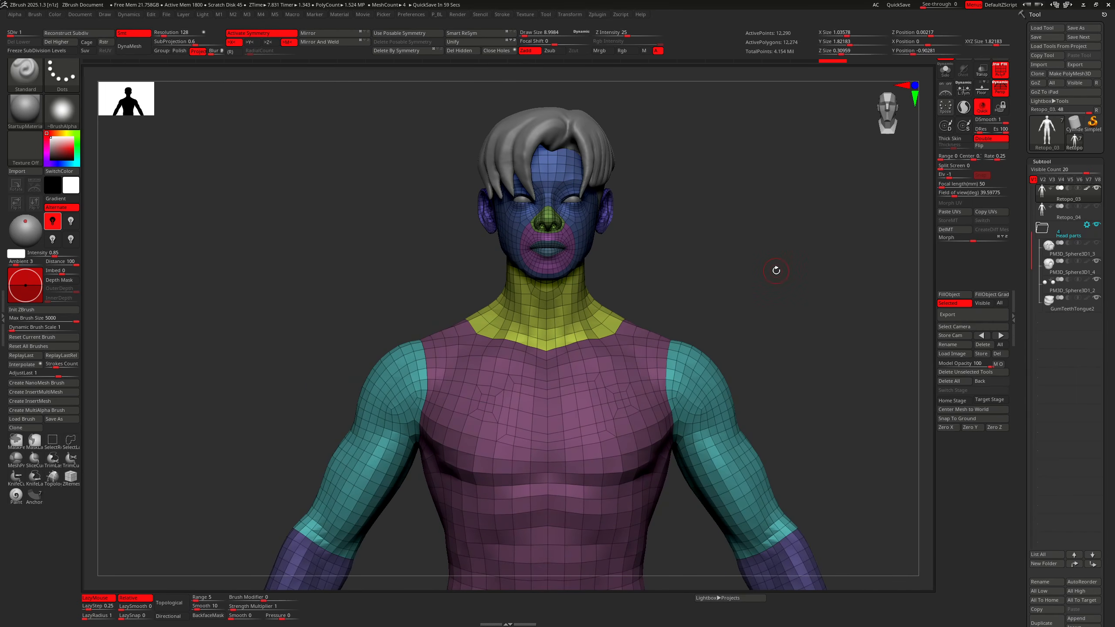
left_click_drag(776, 271, 764, 339)
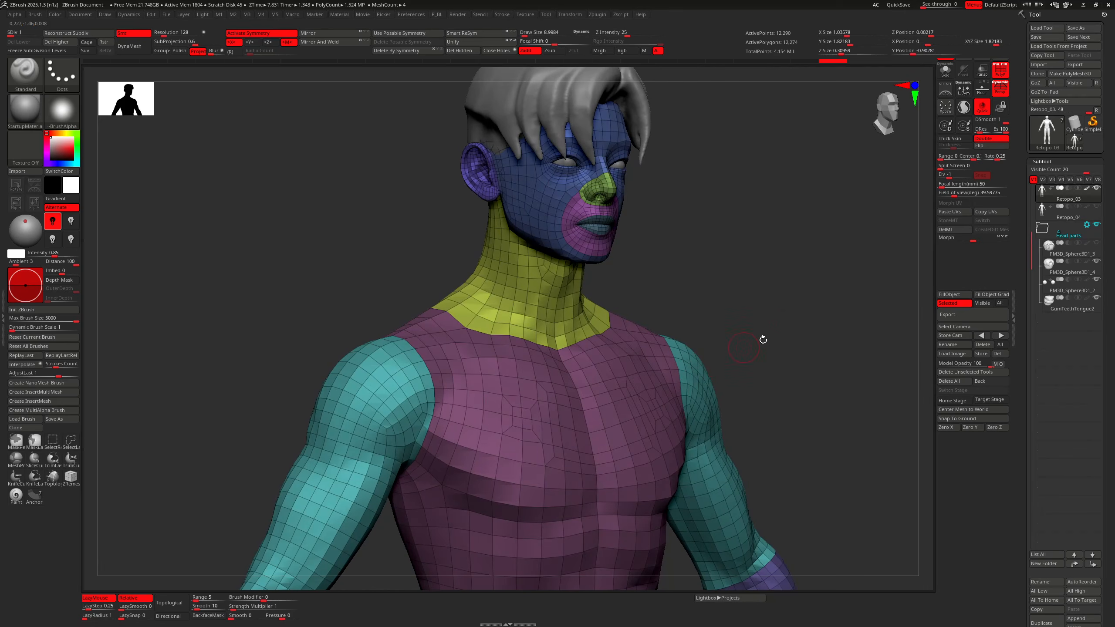
Step: Switch to Blender and compare the body's chest mesh in Edit Mode with the version in ZBrush
key("alt+Tab")
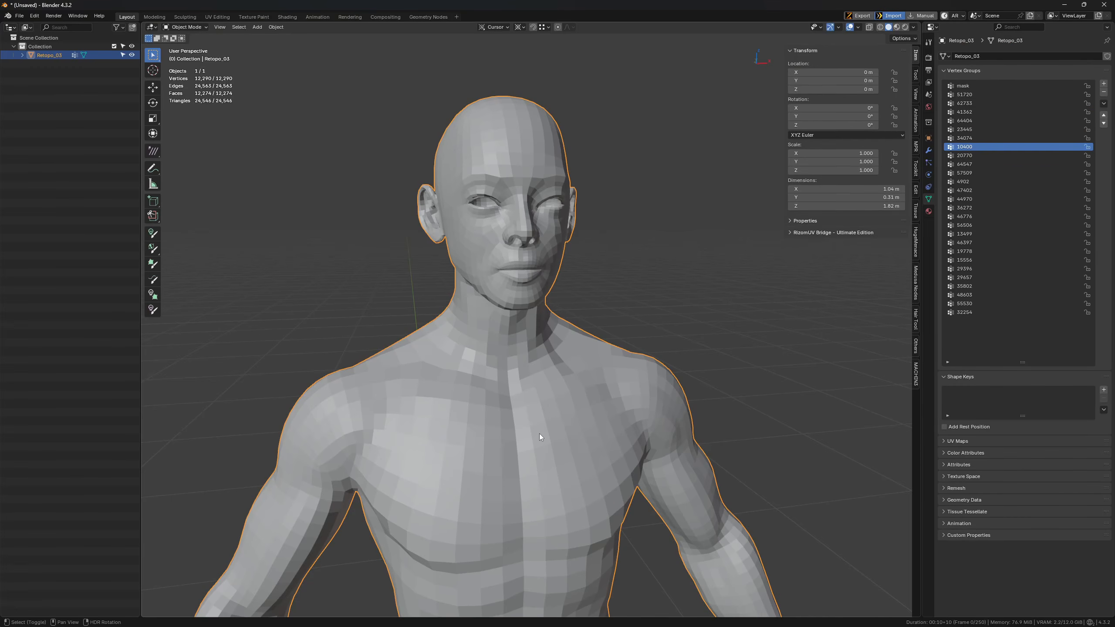
middle_click_drag(540, 434, 565, 383, "shift")
key("Tab")
scroll(541, 334, "up", 2)
scroll(538, 395, "down", 2)
key("Tab")
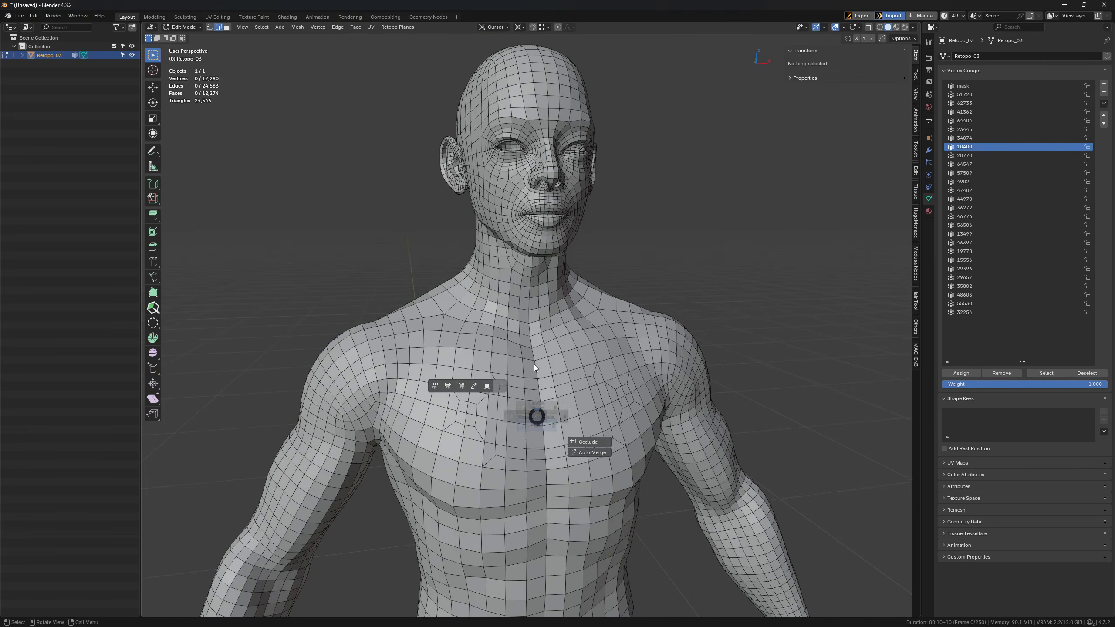
key("alt+Tab")
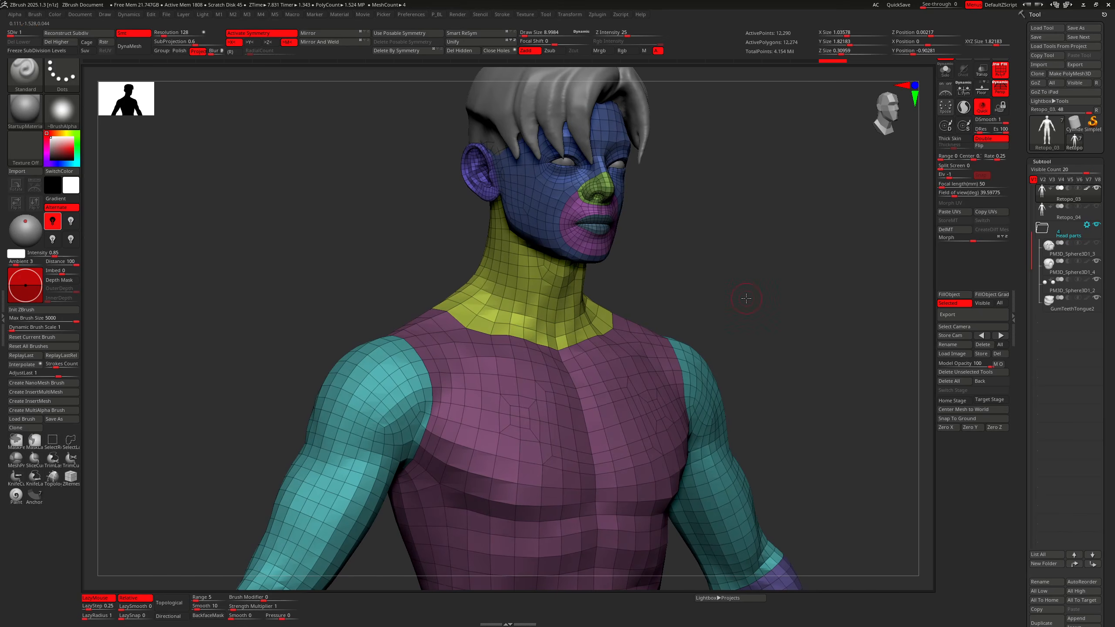
key("alt+Tab")
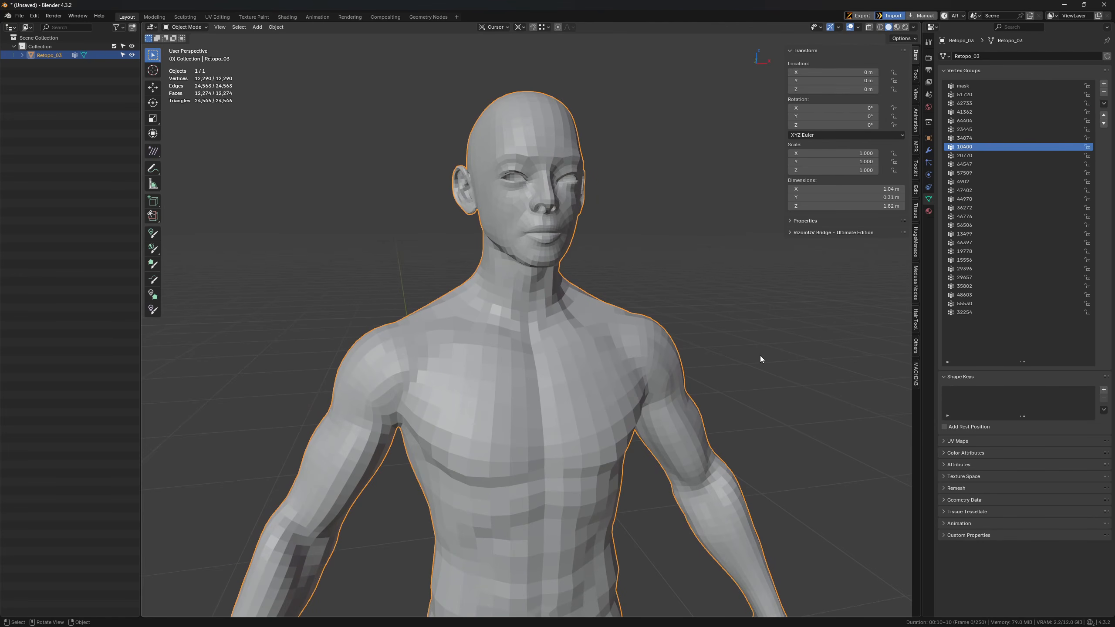
Step: Put the body in Sculpt Mode and compare its face sets with the polygroups in ZBrush, returning to Blender
left_click(35, 16)
key("Tab")
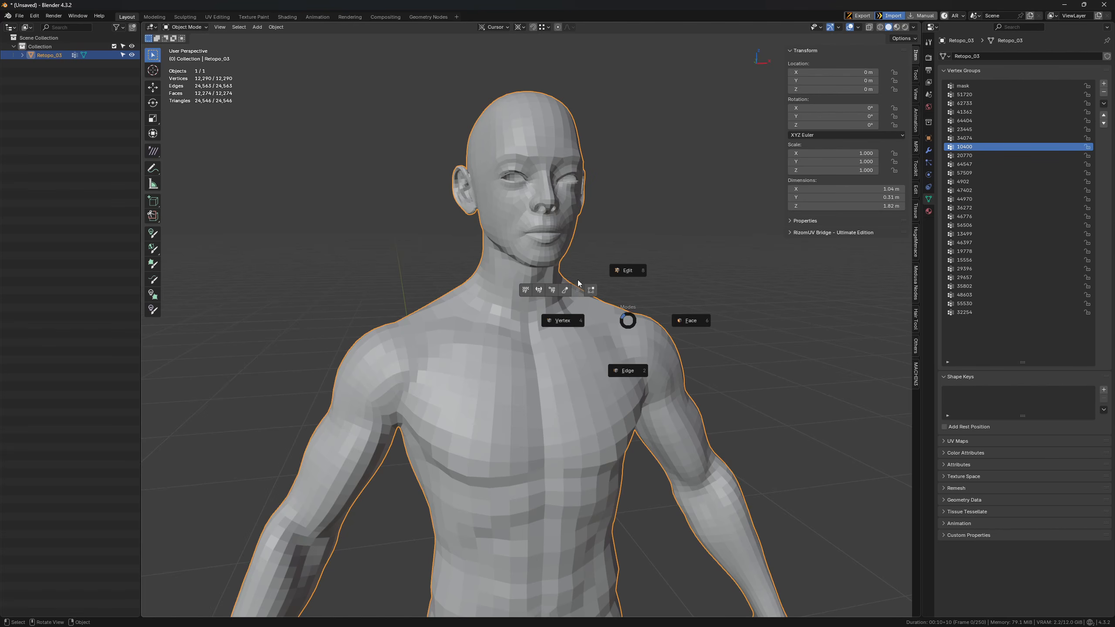
left_click(568, 290)
scroll(562, 291, "down", 2)
mouse_move(605, 326)
middle_mouse_down("shift")
mouse_move(597, 250)
mouse_move(615, 322)
middle_mouse_up("shift")
scroll(616, 251, "up", 1)
middle_click_drag(548, 248, 548, 301, "shift")
scroll(547, 300, "up", 1)
key("alt+Tab")
left_click(657, 265)
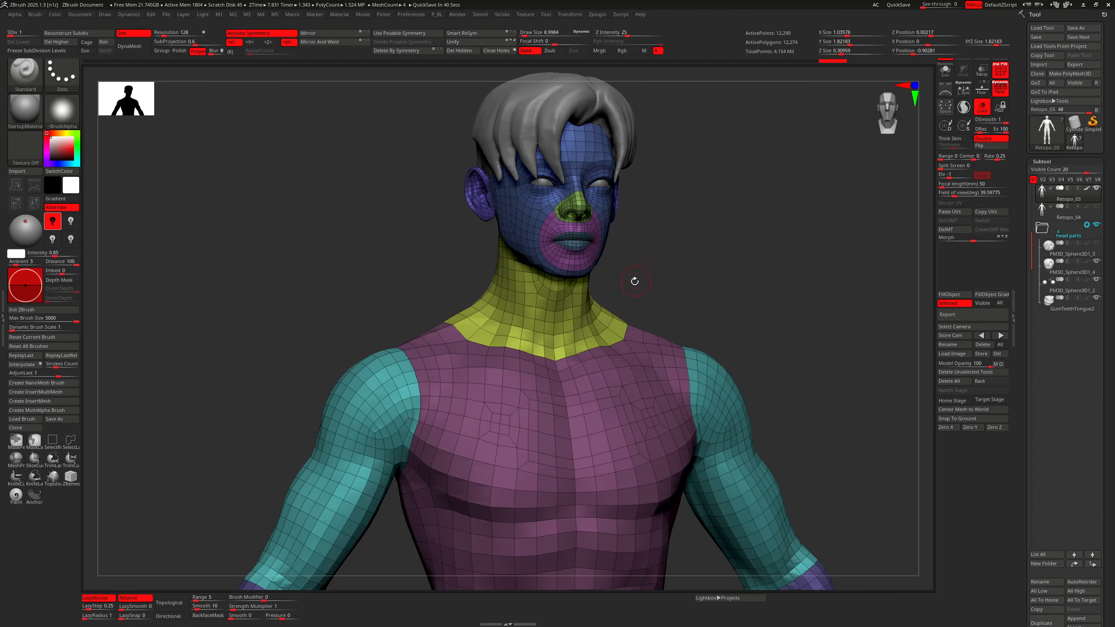
key("alt+Tab")
left_click(440, 261)
Step: Create a single face set from the visible mesh, return to Object Mode and send the body to ZBrush
left_click(286, 28)
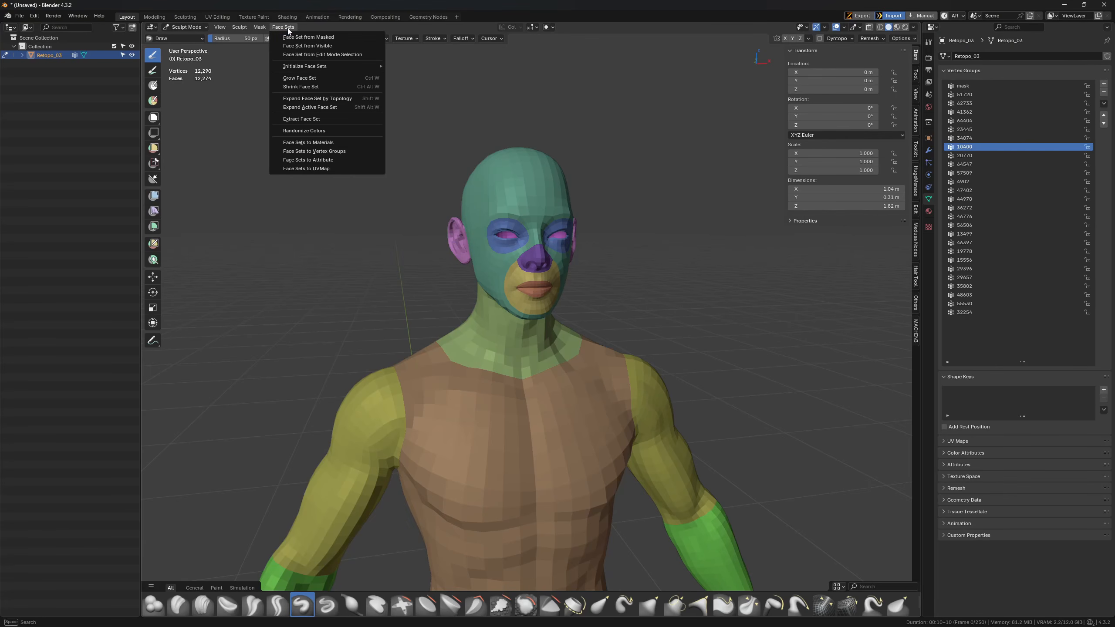
left_click(303, 46)
middle_click_drag(613, 318, 622, 294)
key("ctrl+Tab")
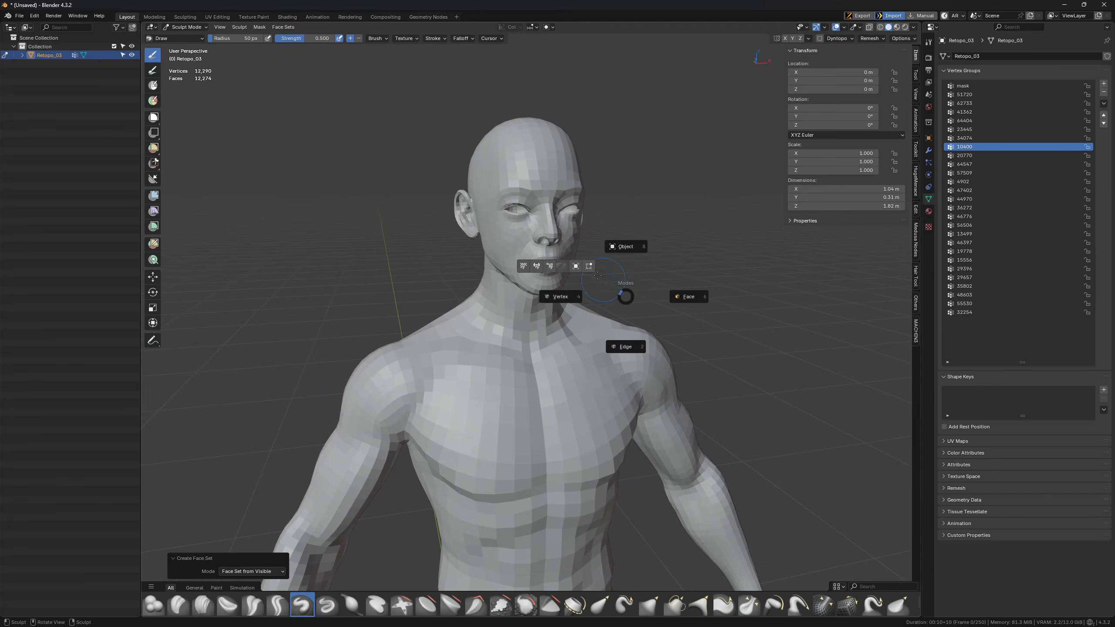
left_click(580, 265)
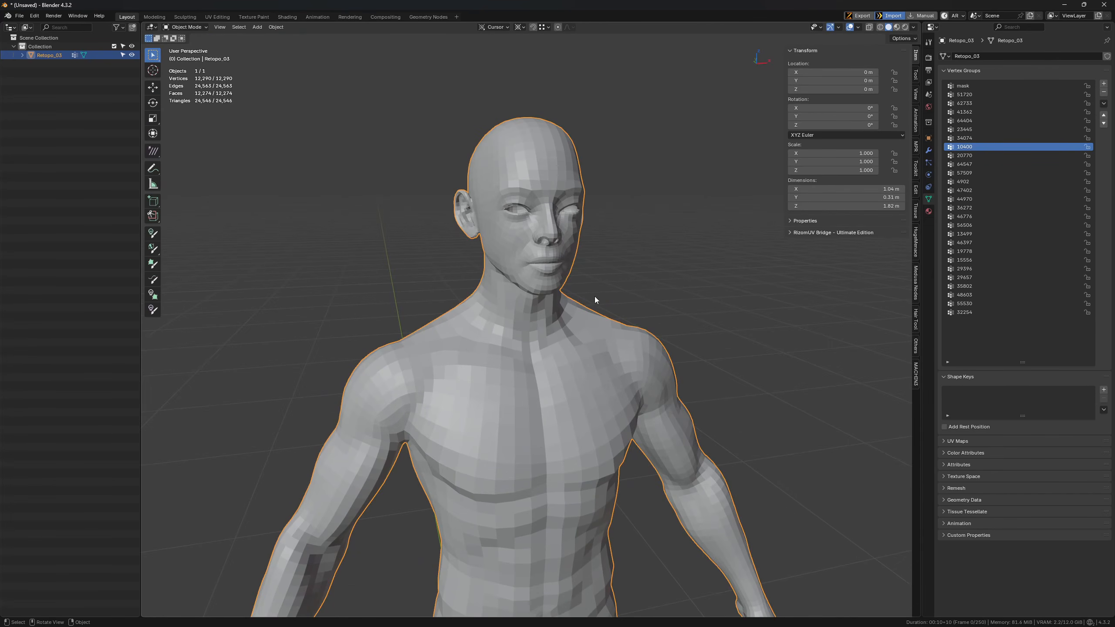
key("alt+Tab")
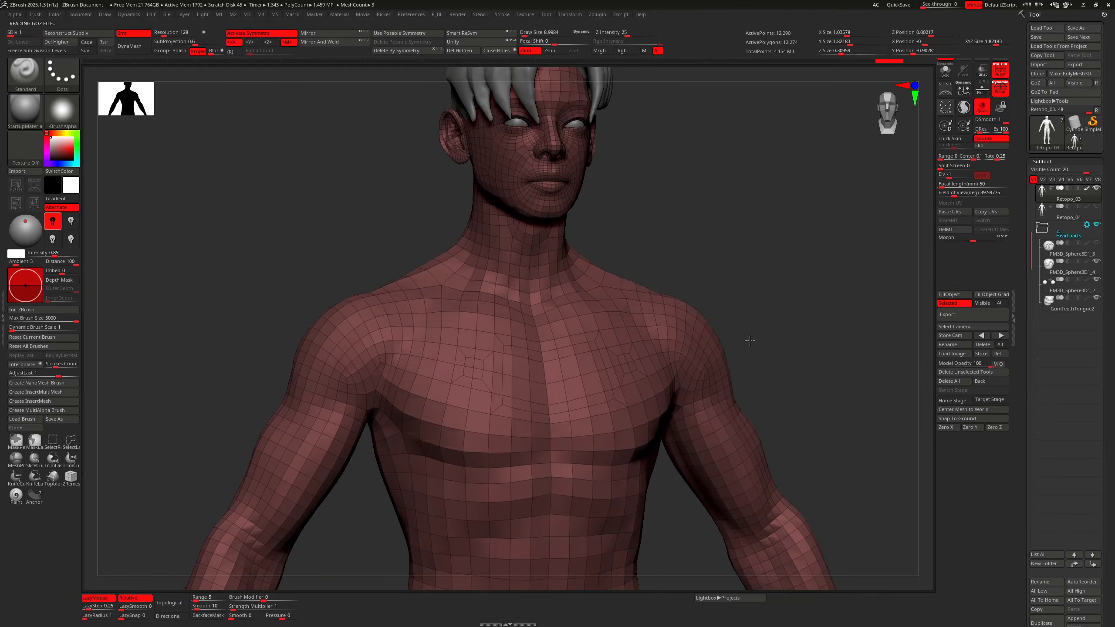
Step: Back in Blender, undo the single face set and show the body's face sets in Sculpt Mode
key("alt+Tab")
scroll(577, 288, "up", 1)
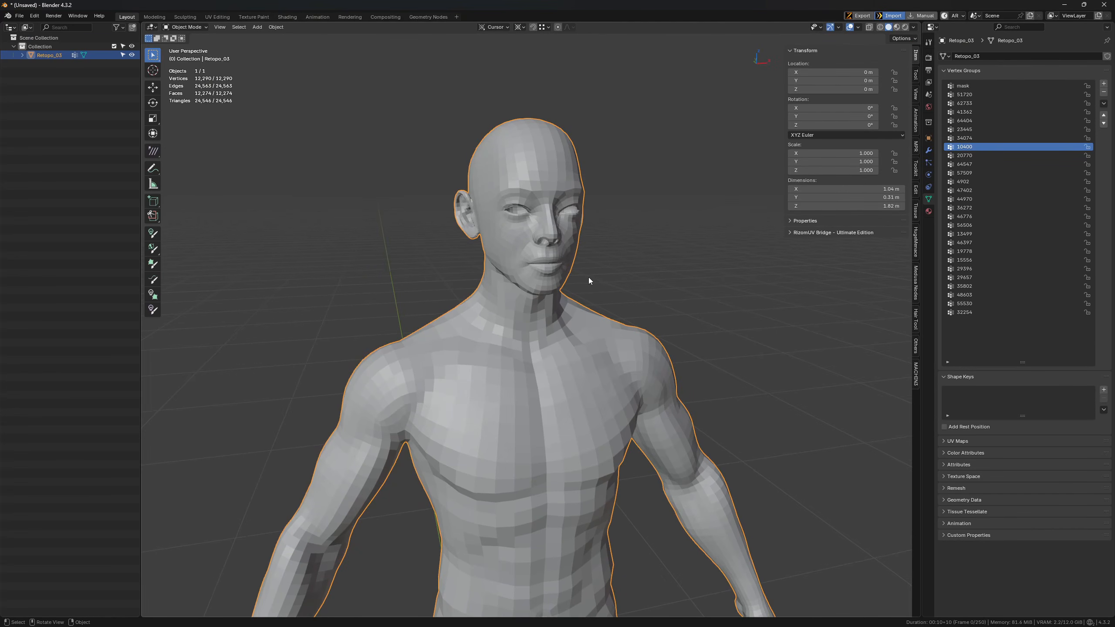
scroll(571, 283, "down", 1)
key("ctrl+Tab")
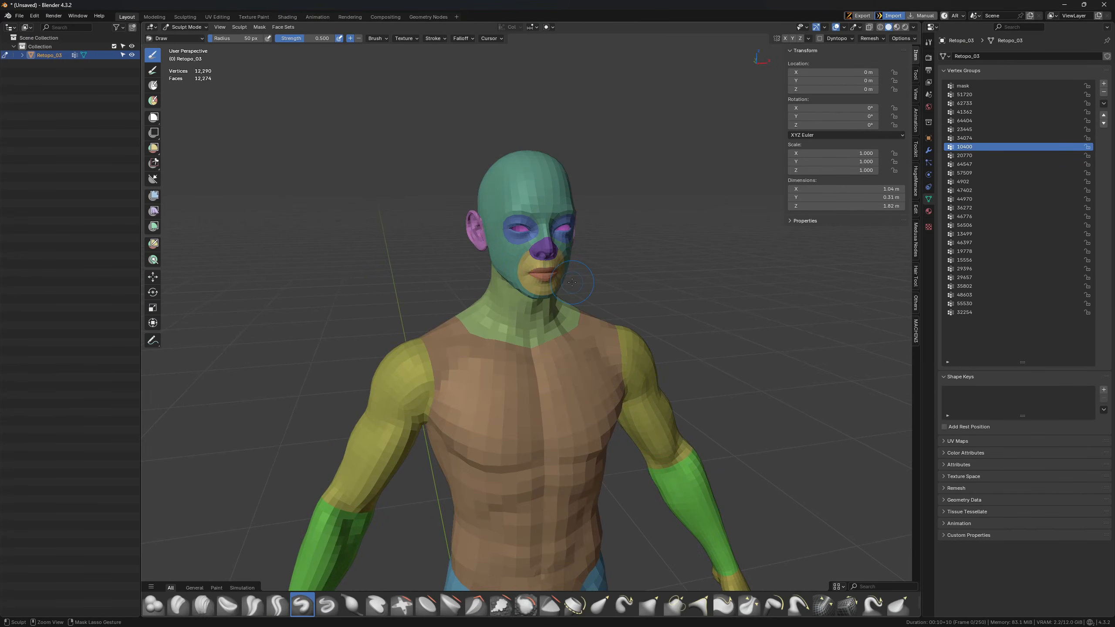
scroll(554, 267, "up", 1)
Step: Set GoB's export polygroups option to "from Vertex Groups" in the add-on preferences and close them
left_click(35, 15)
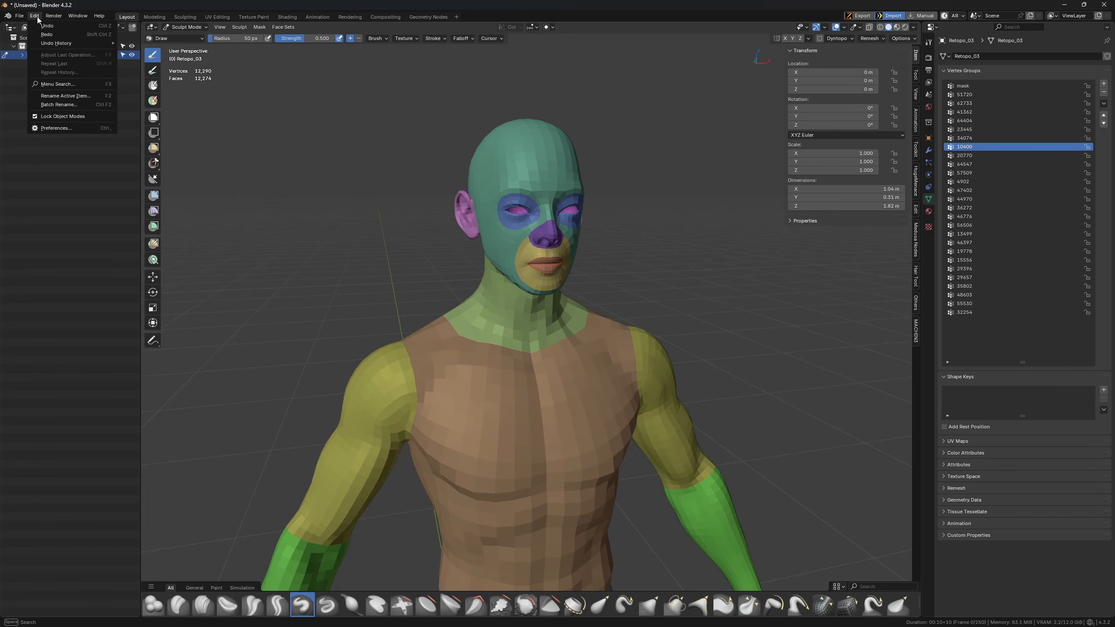
left_click(66, 128)
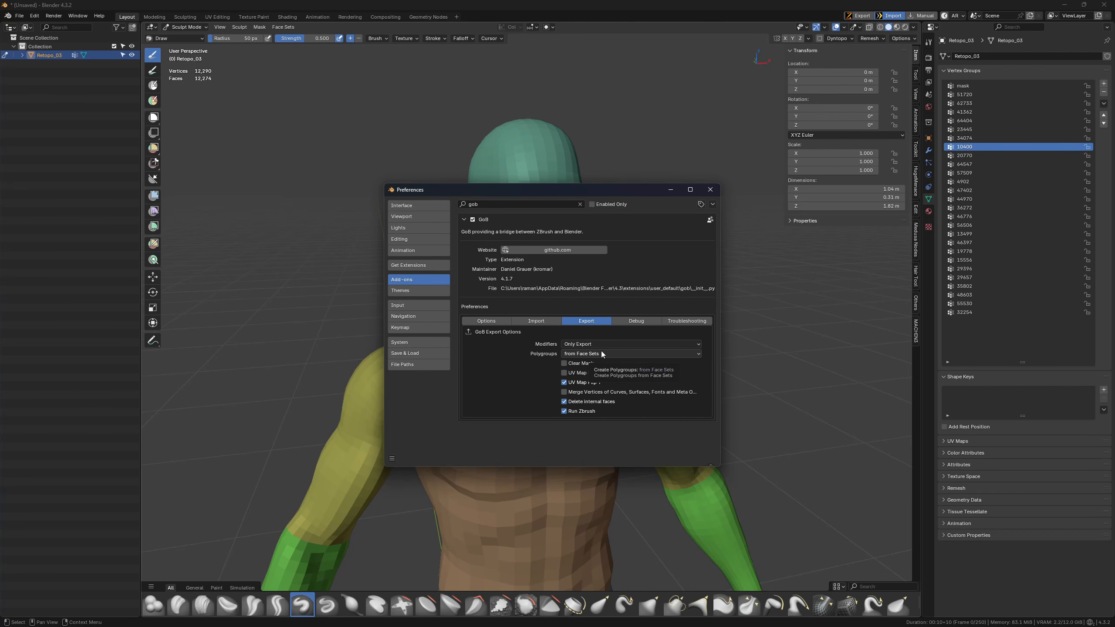
left_click(575, 355)
left_click(600, 382)
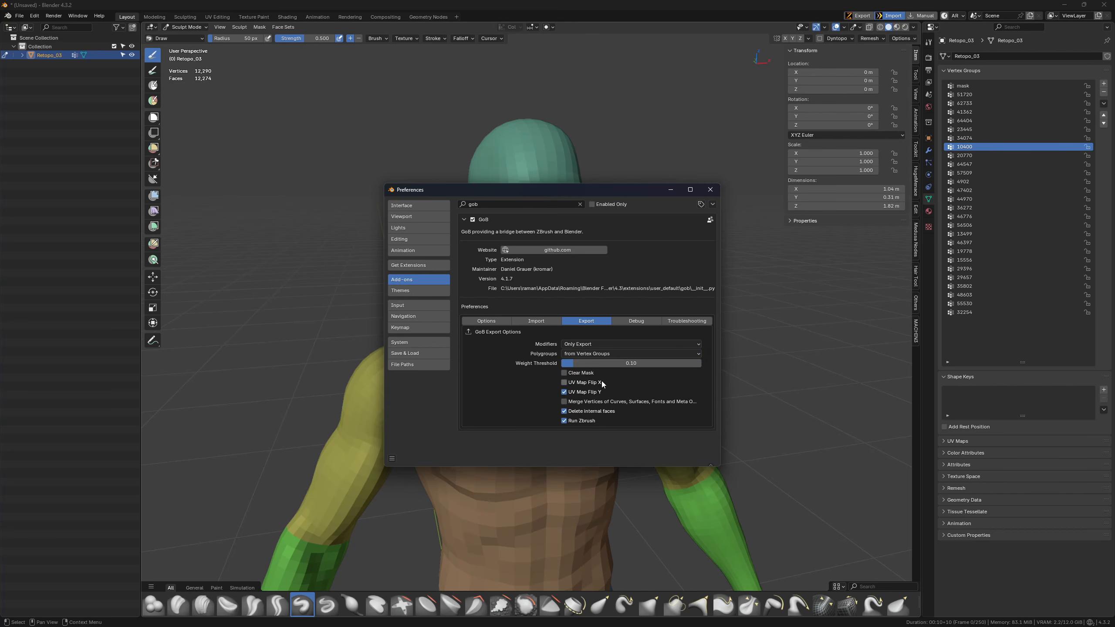
left_click(711, 189)
Step: Replace the body's face sets with one face set from the visible mesh and return to Object Mode
left_click(283, 27)
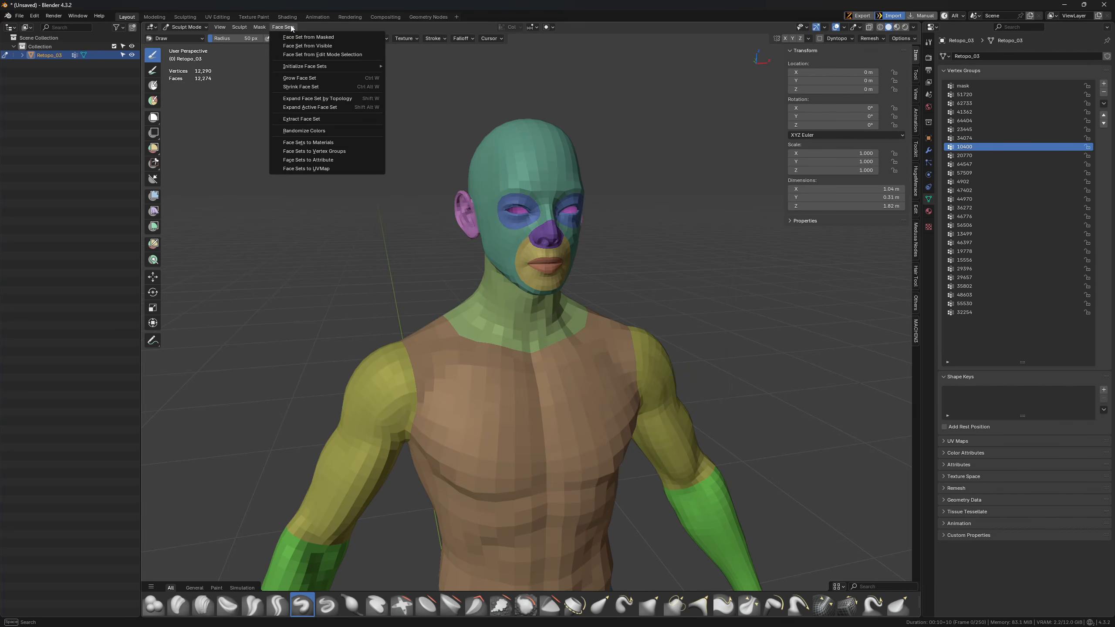
left_click(298, 41)
scroll(718, 295, "up", 1)
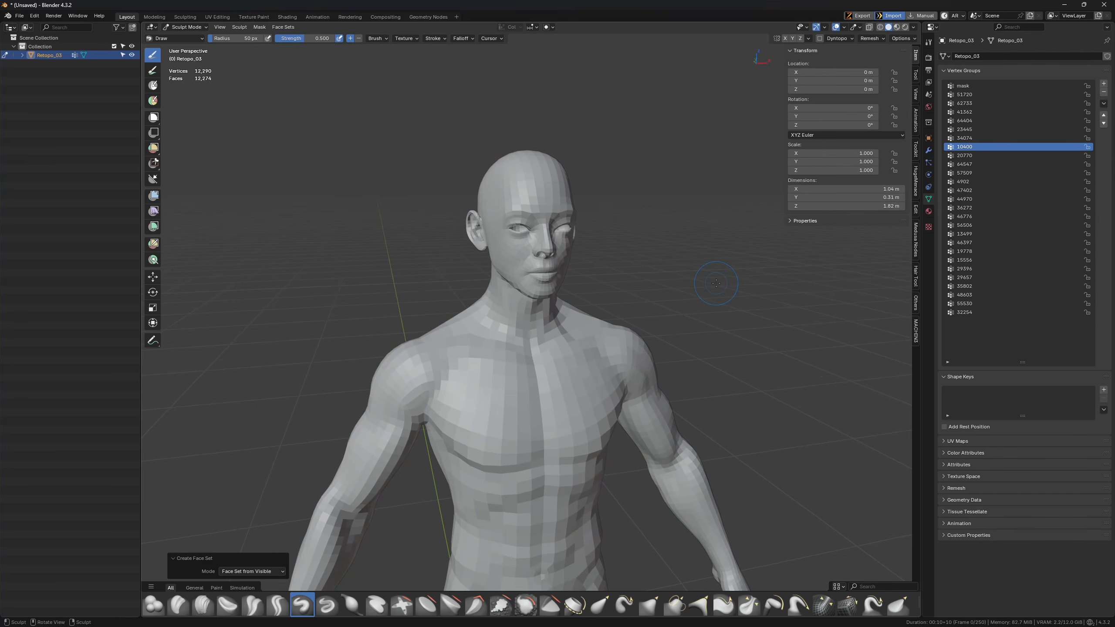
middle_click_drag(704, 286, 705, 228, "shift")
middle_click_drag(676, 264, 677, 274, "shift")
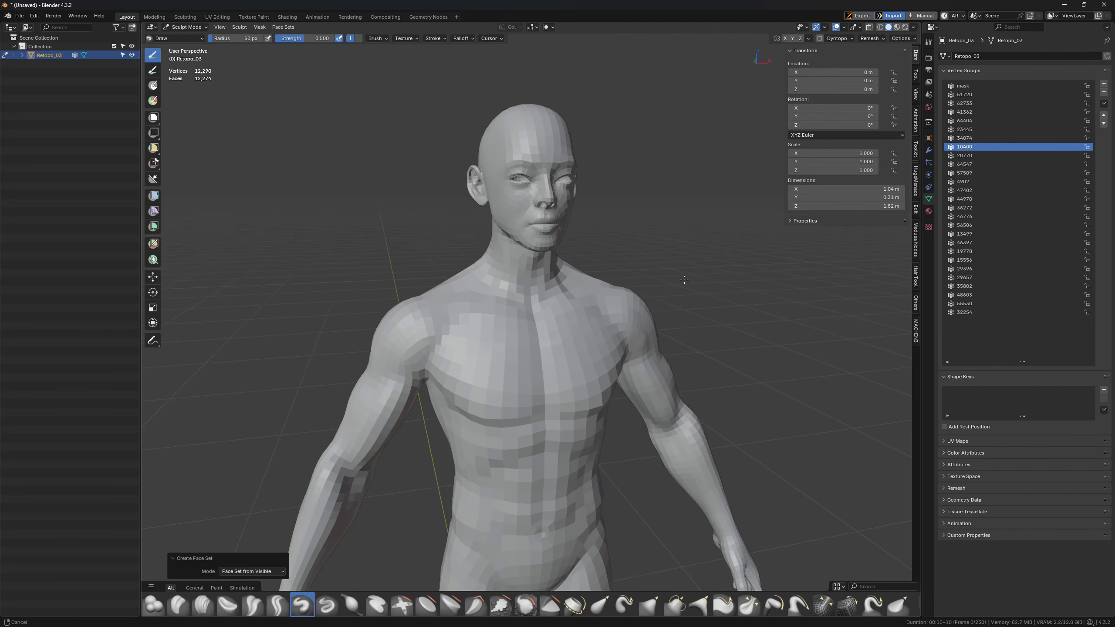
key("Tab")
left_click(631, 246)
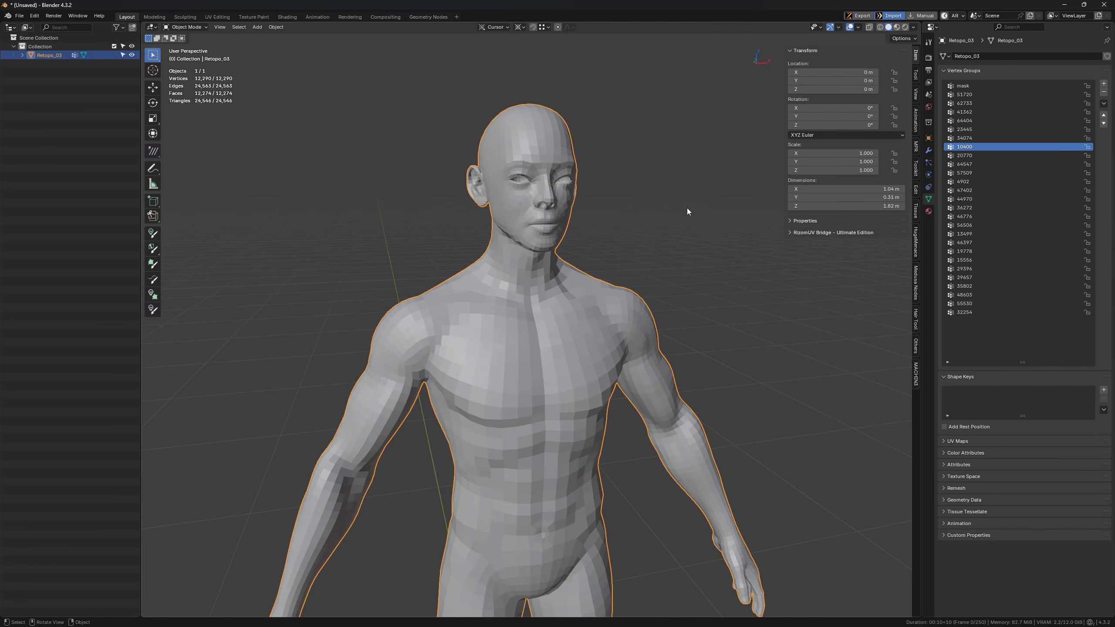
Step: Export the body to ZBrush and examine the polygroups created from its vertex groups
key("alt+Tab")
key("alt+Tab")
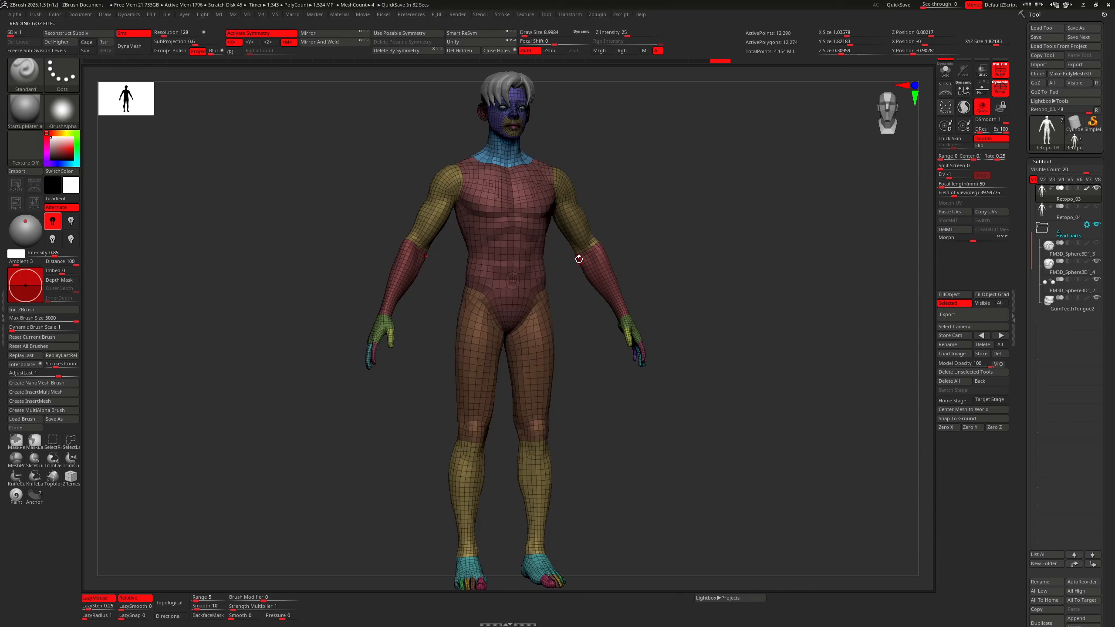
mouse_move(684, 220)
right_mouse_down("ctrl")
mouse_move(821, 385)
mouse_move(766, 287)
mouse_move(777, 277)
right_mouse_up("ctrl")
Step: Return to Blender and review the general, import and export options in the GoB add-on preferences
key("alt+Tab")
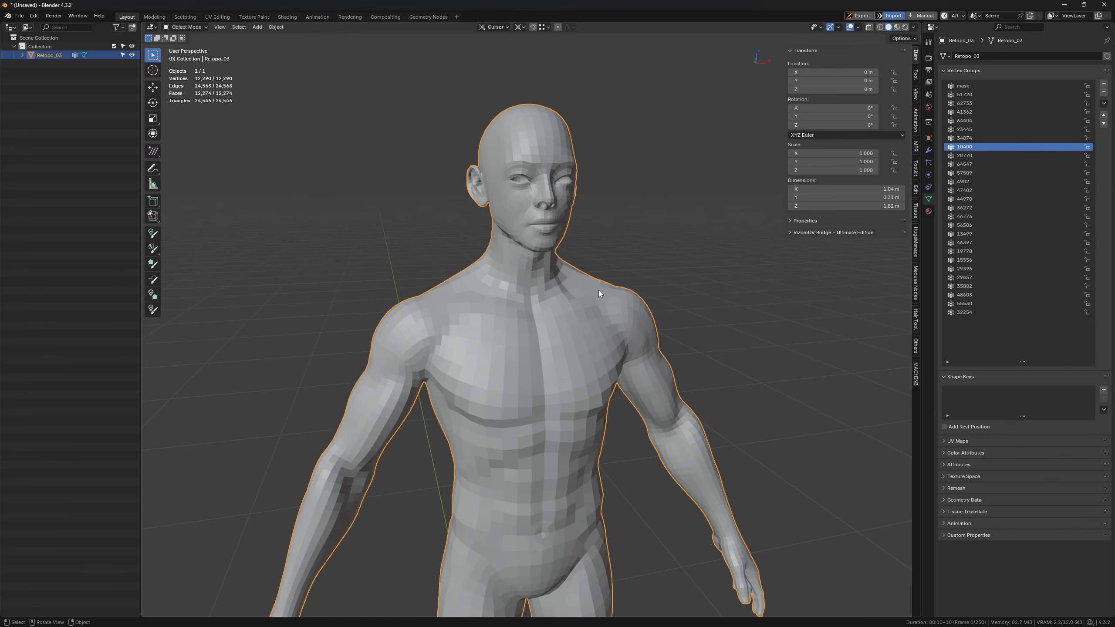
key("alt+Tab")
left_click(573, 261)
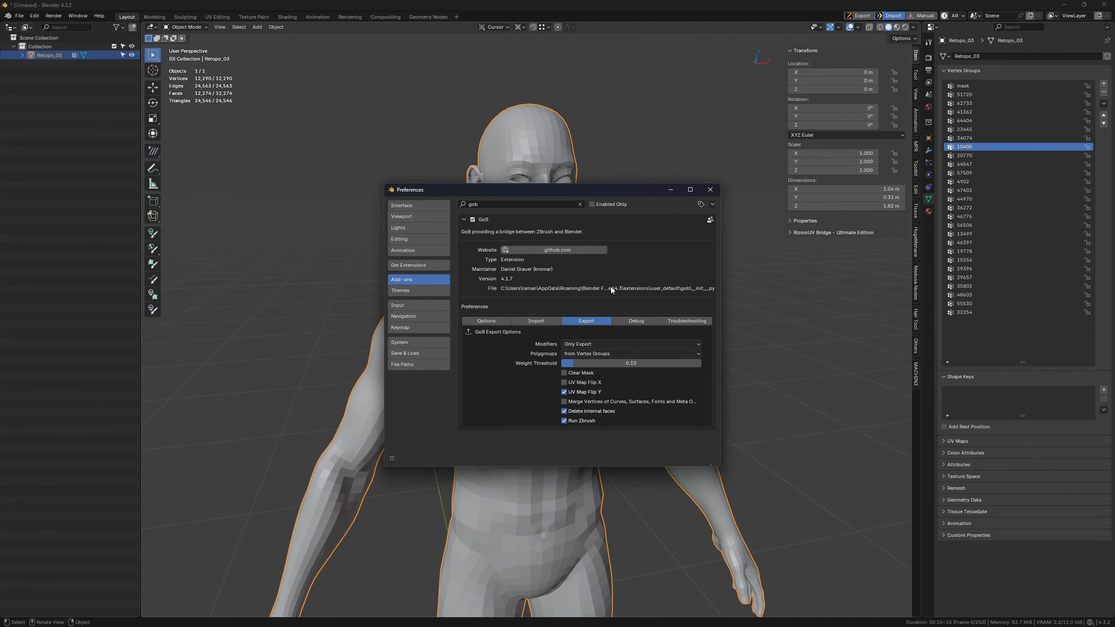
left_click(480, 320)
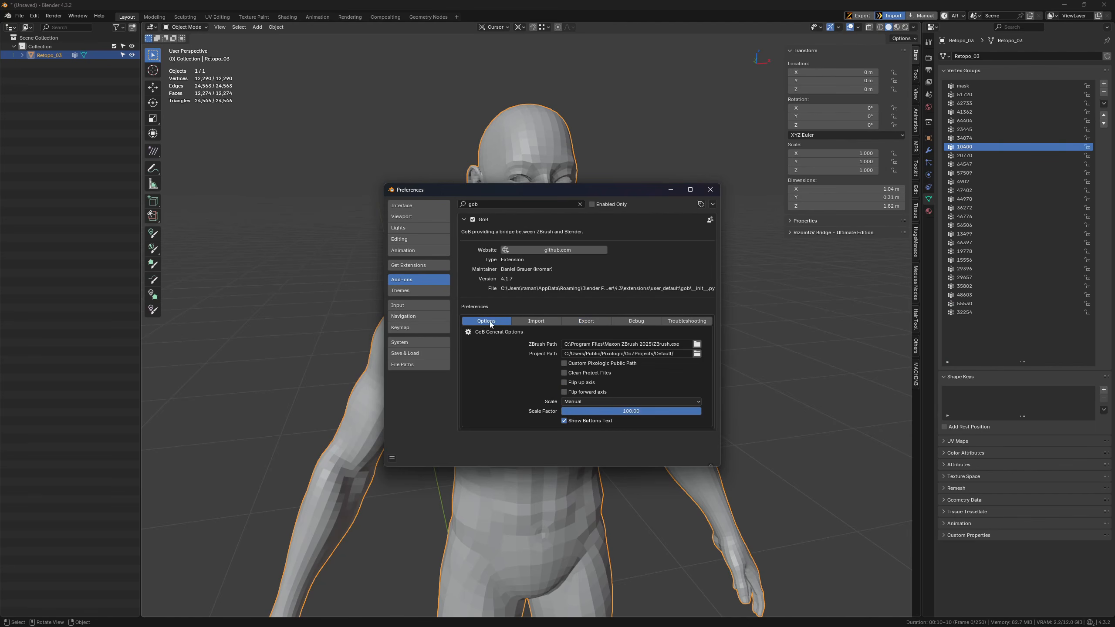
left_click(536, 320)
left_click(583, 321)
left_click(557, 322)
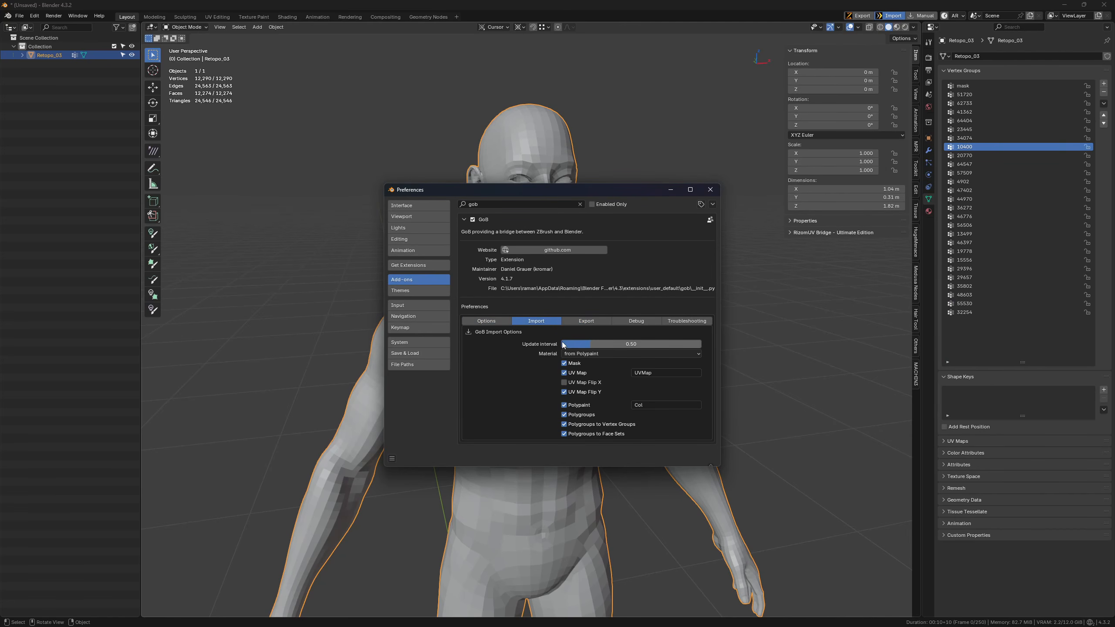
left_click(582, 322)
left_click(554, 322)
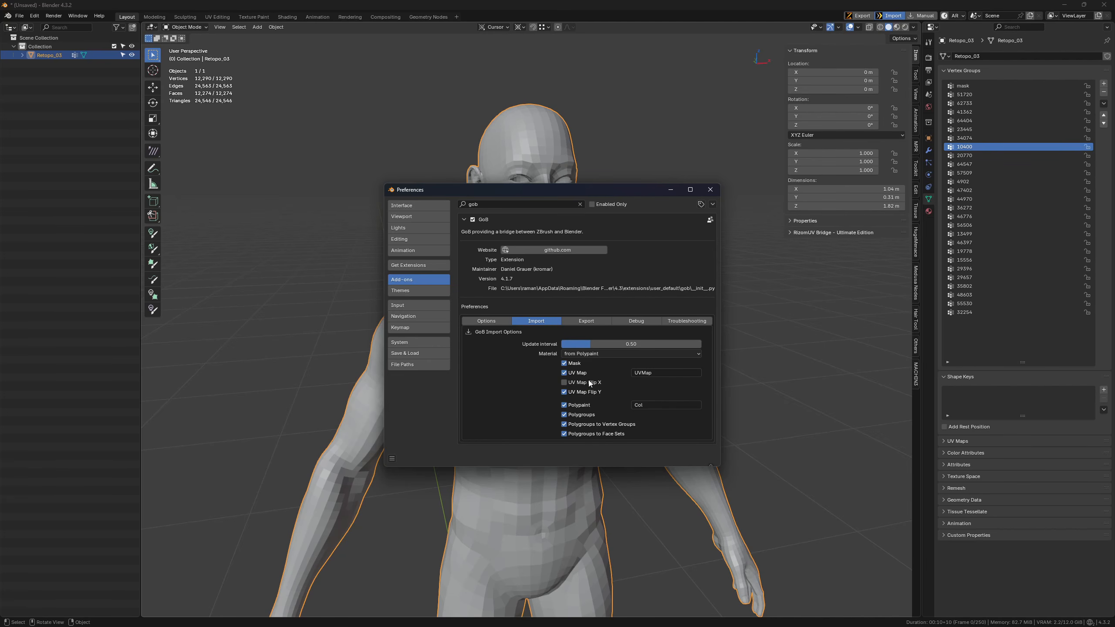
left_click(587, 321)
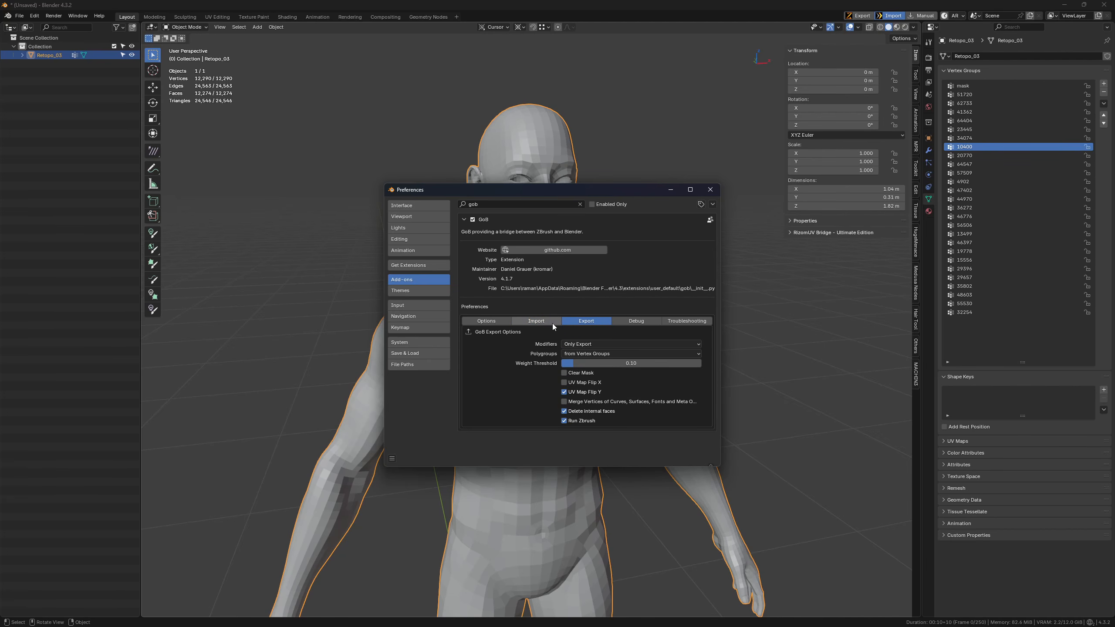
left_click(510, 319)
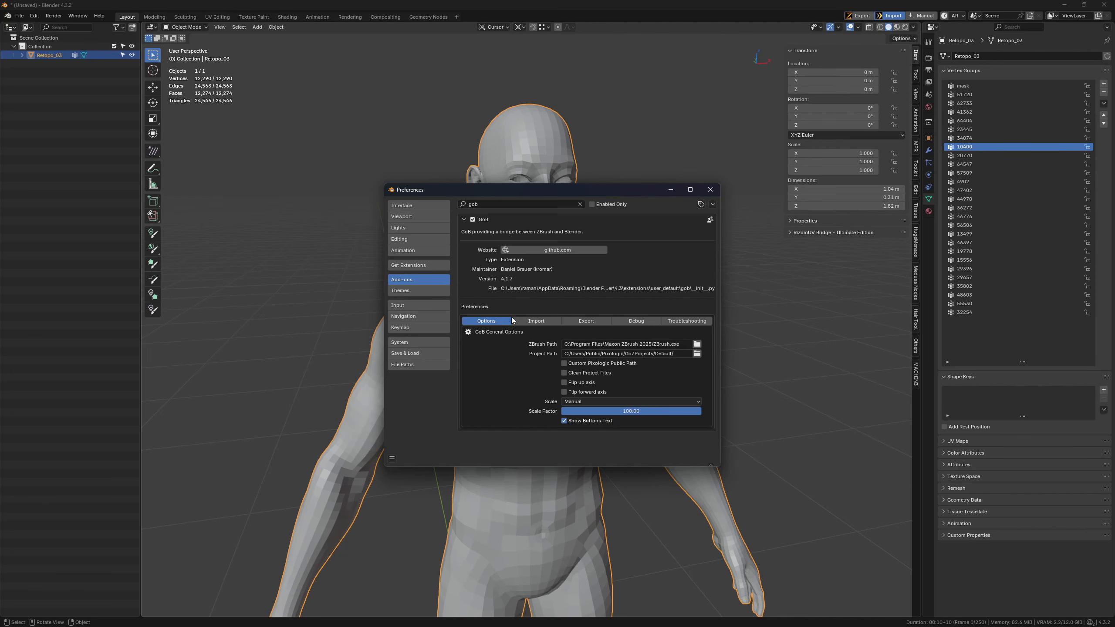